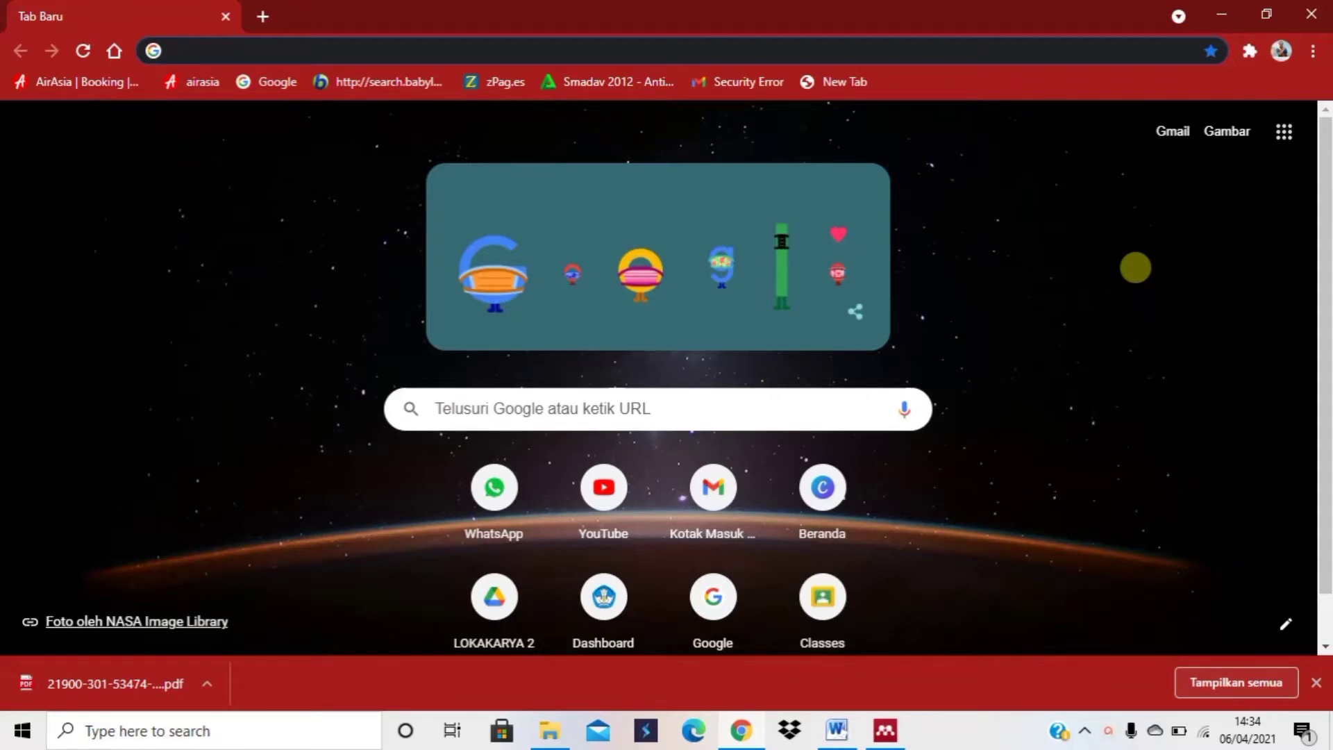
# Step: Switch to Mendeley Desktop and maximize its window
pyautogui.click(664, 410)
pyautogui.click(885, 730)
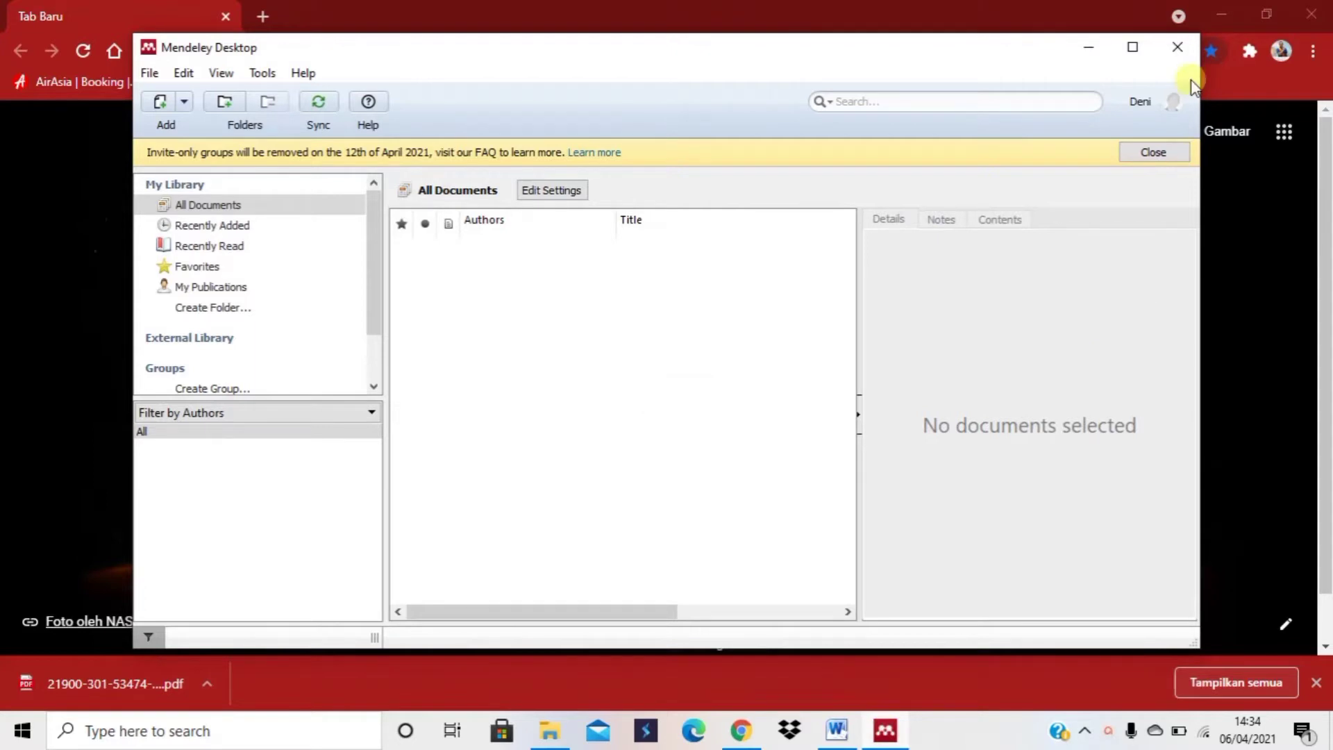
pyautogui.click(1142, 54)
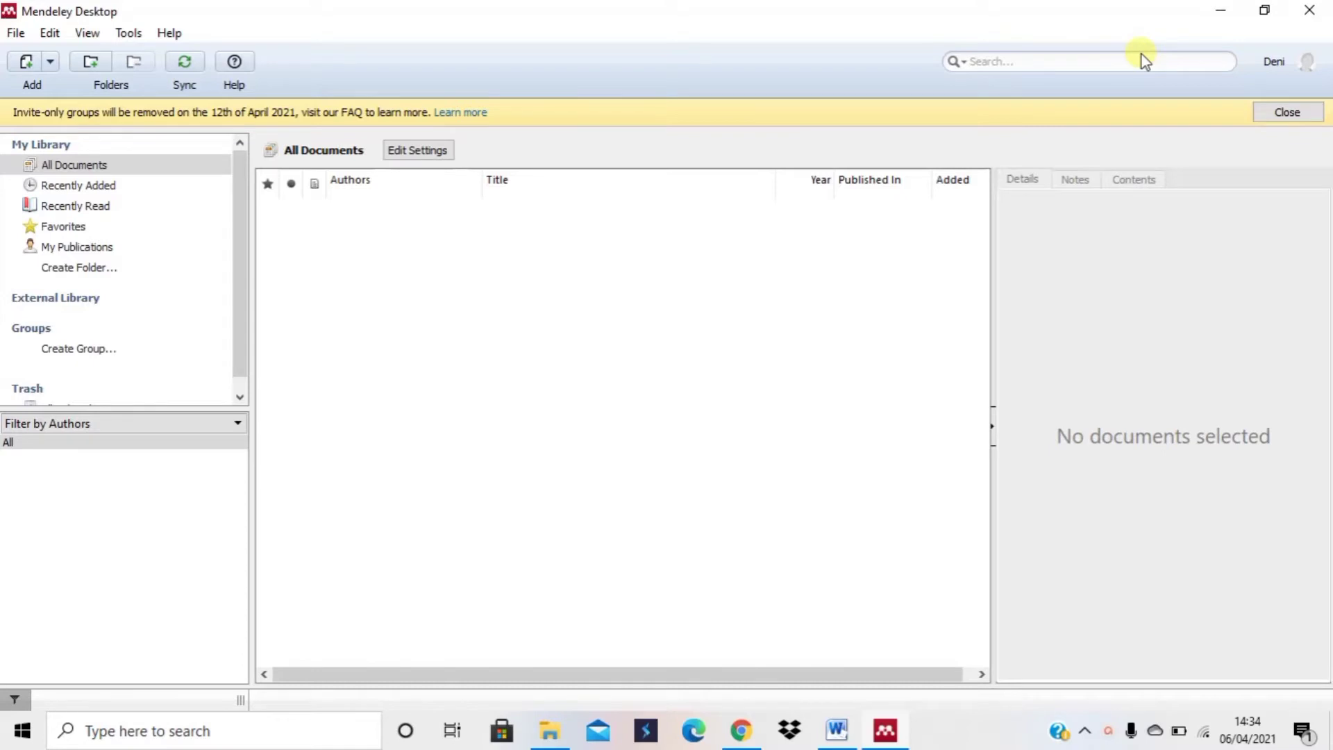
# Step: Start installing the MS Word plugin and allow Mendeley to close the running Word program
pyautogui.click(122, 33)
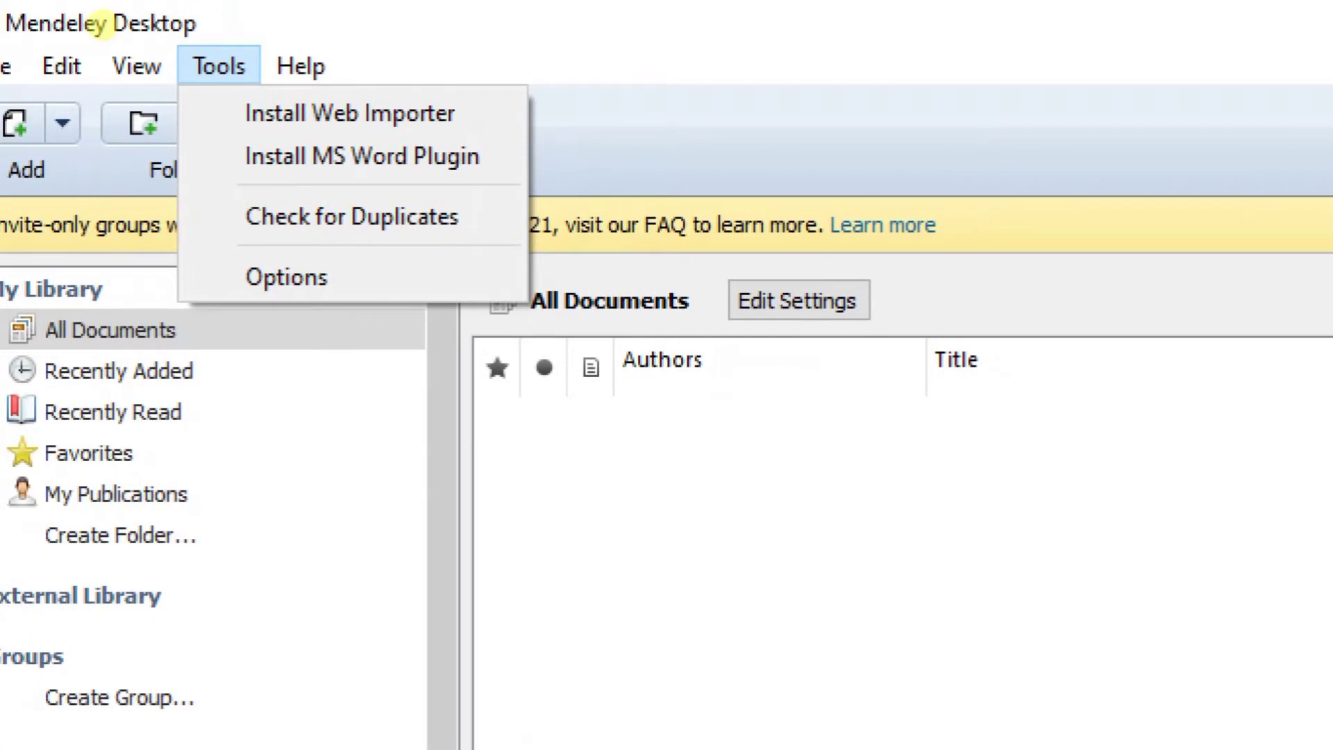
pyautogui.click(100, 21)
pyautogui.click(217, 66)
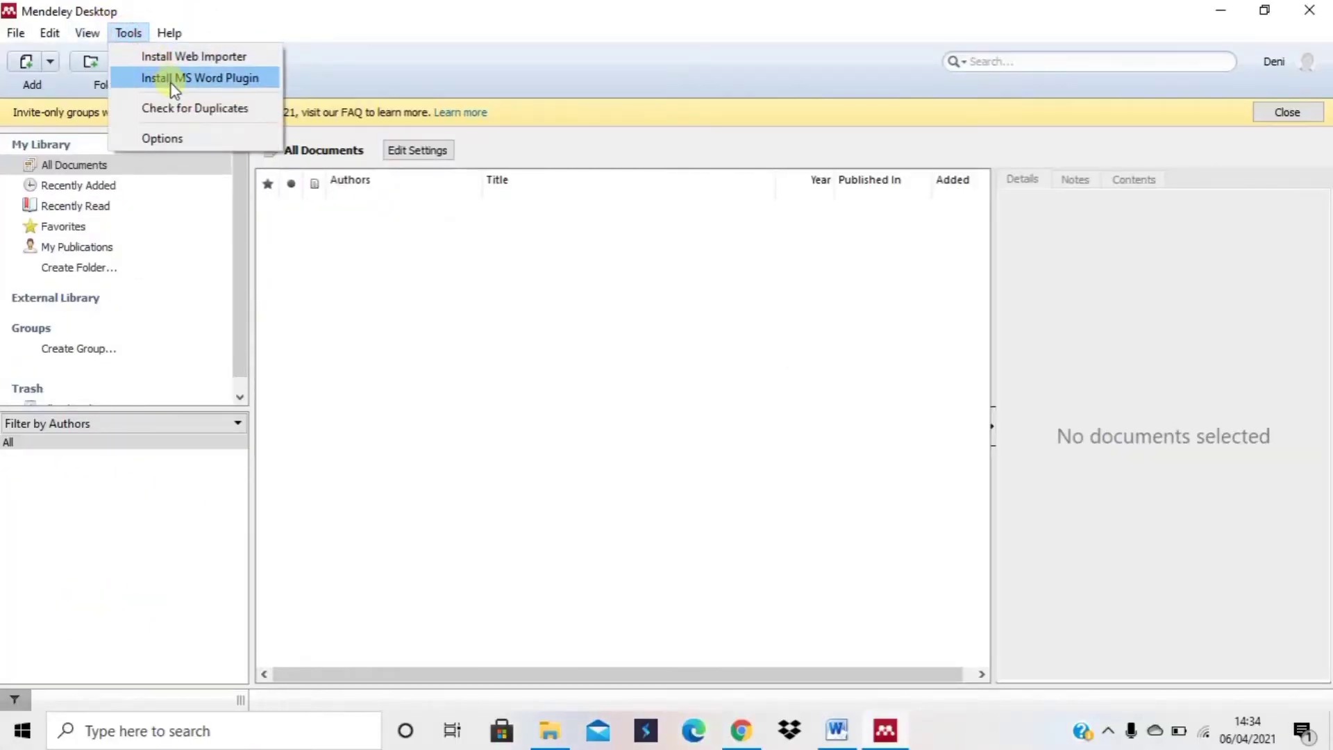
pyautogui.click(218, 77)
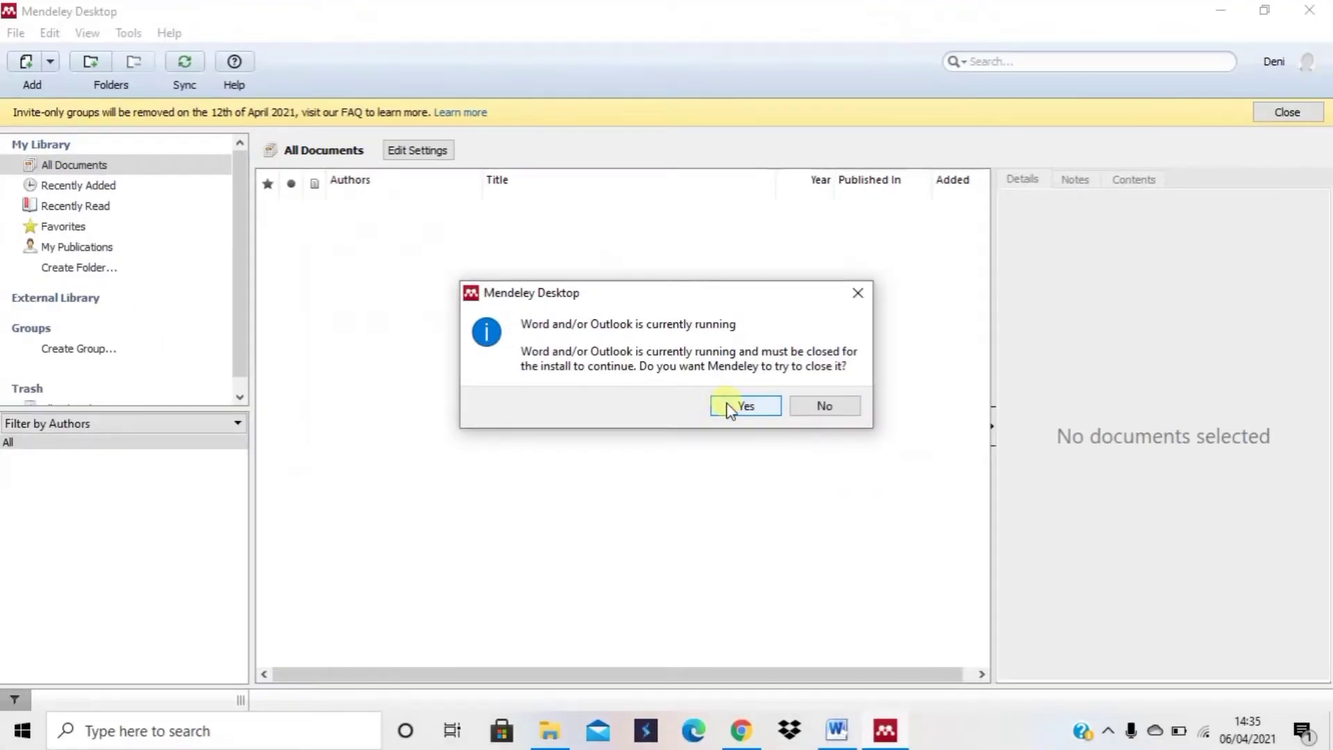
pyautogui.click(737, 409)
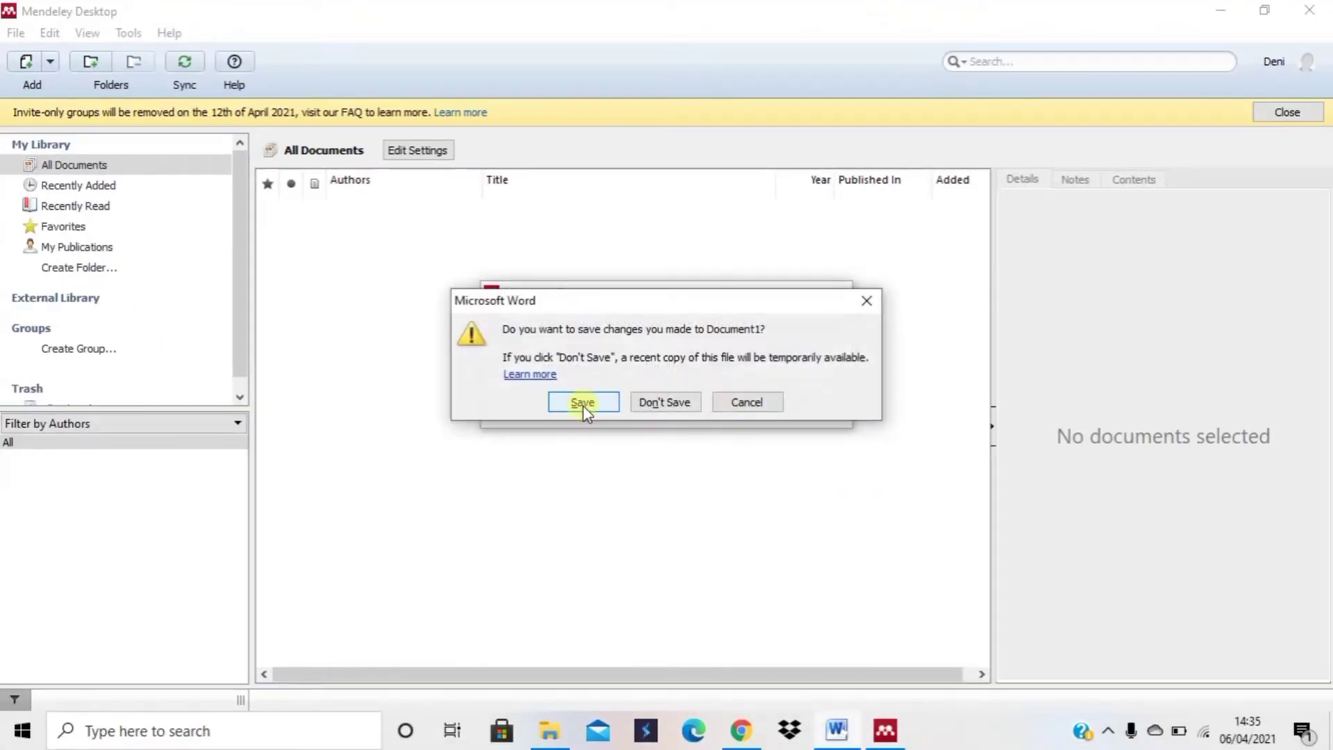
# Step: Save the open Word document as Mengenal Covid in Documents and complete the citation plugin installation
pyautogui.click(583, 404)
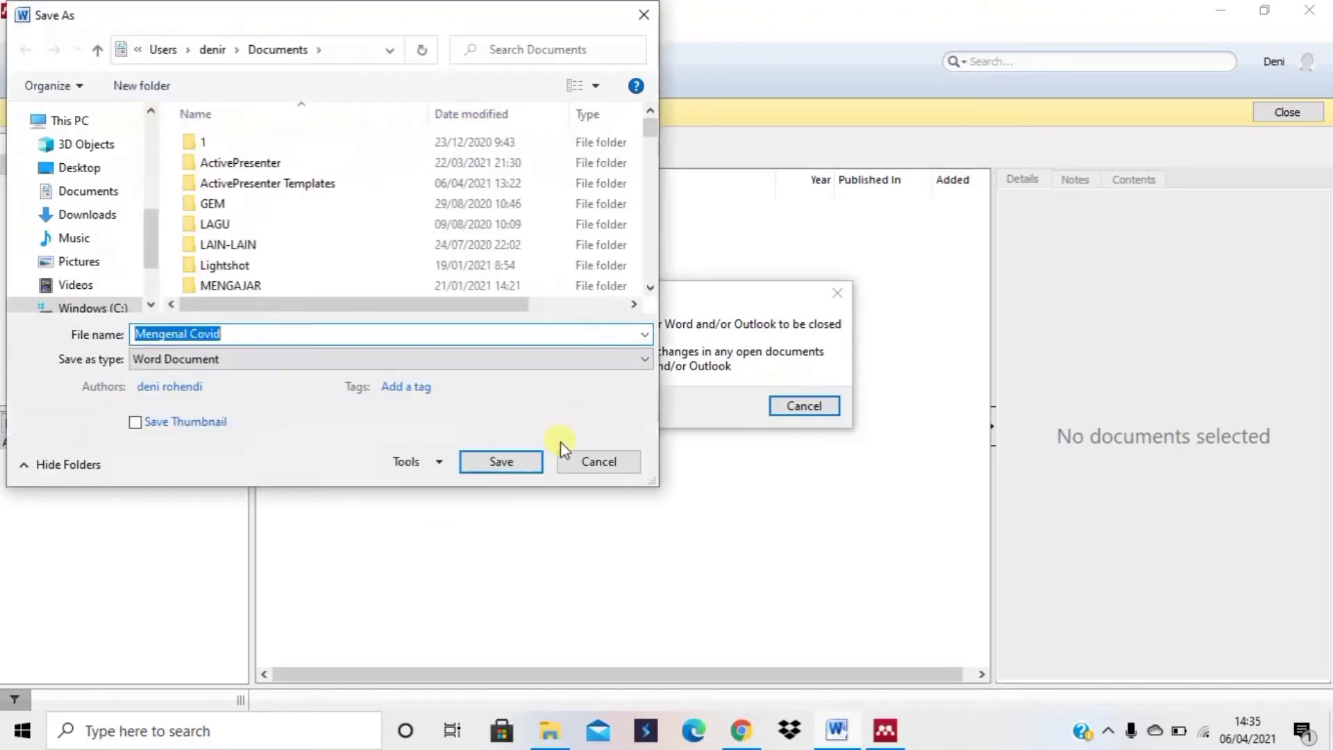
pyautogui.click(516, 463)
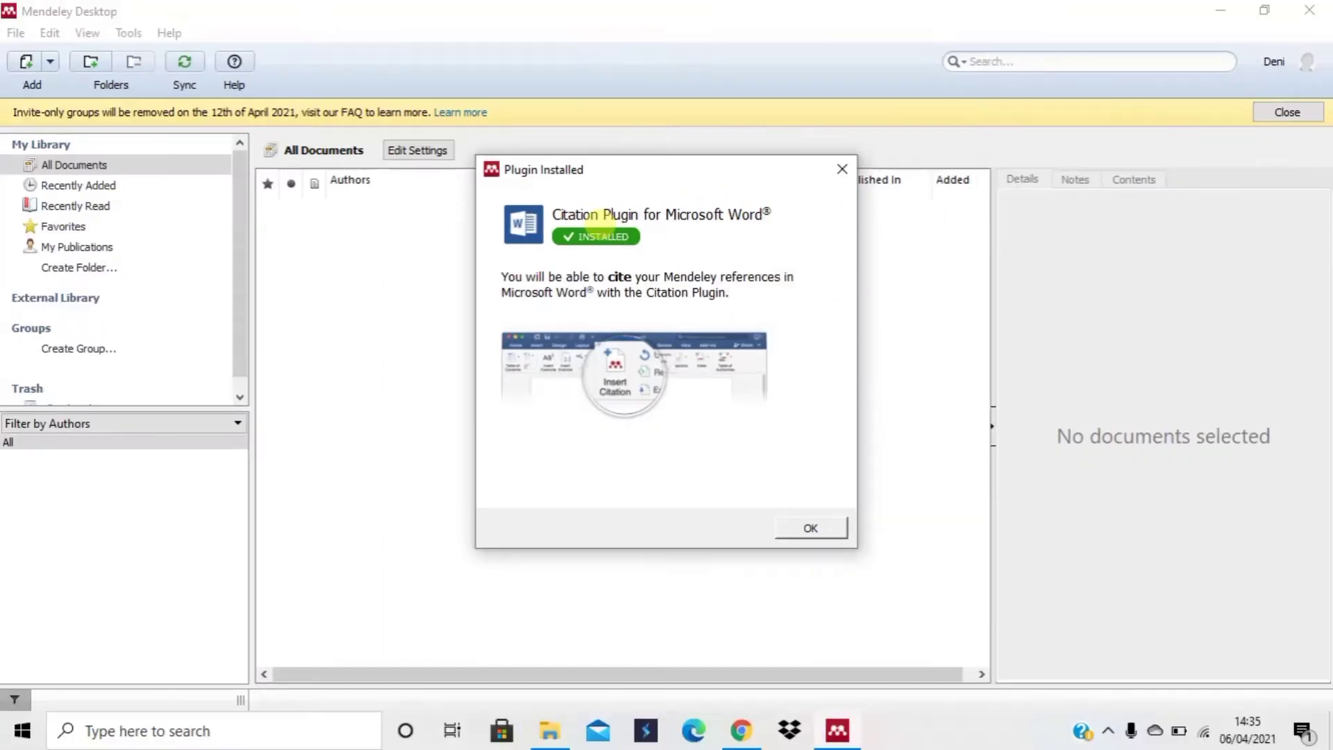
pyautogui.click(810, 529)
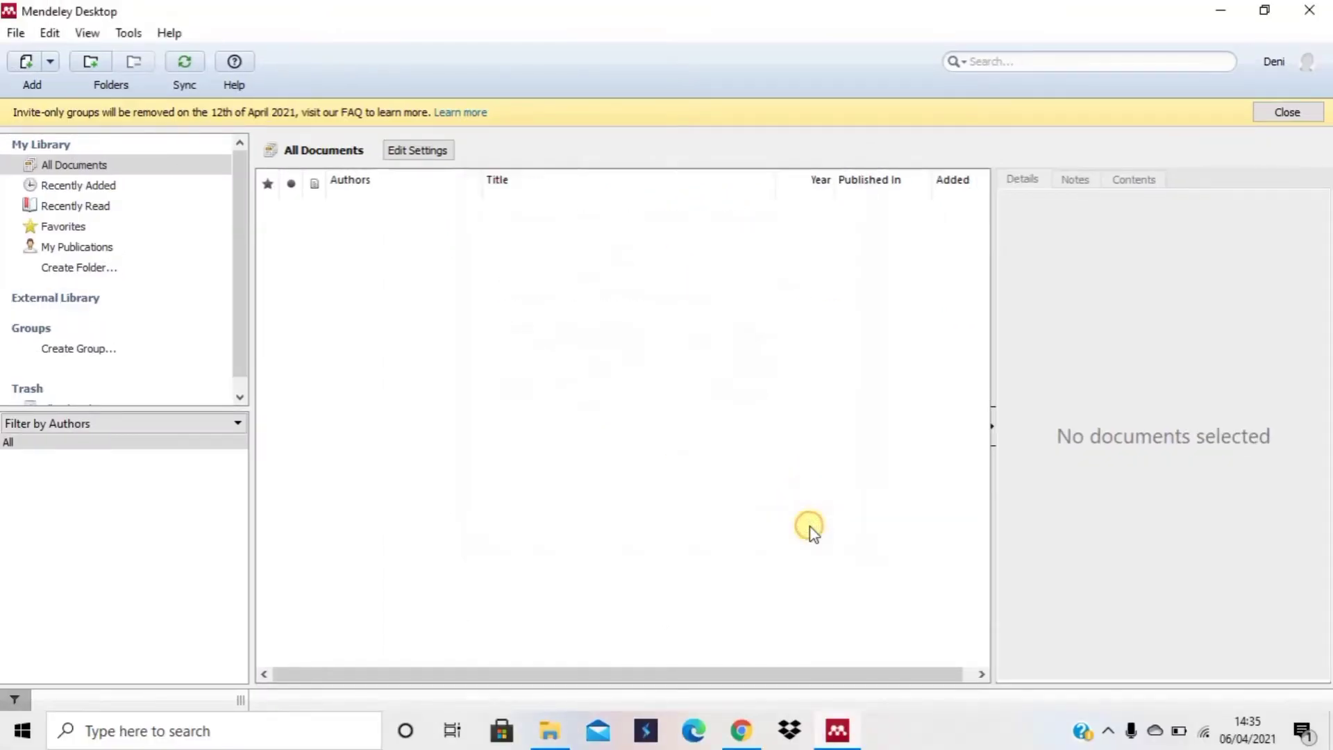
pyautogui.click(129, 34)
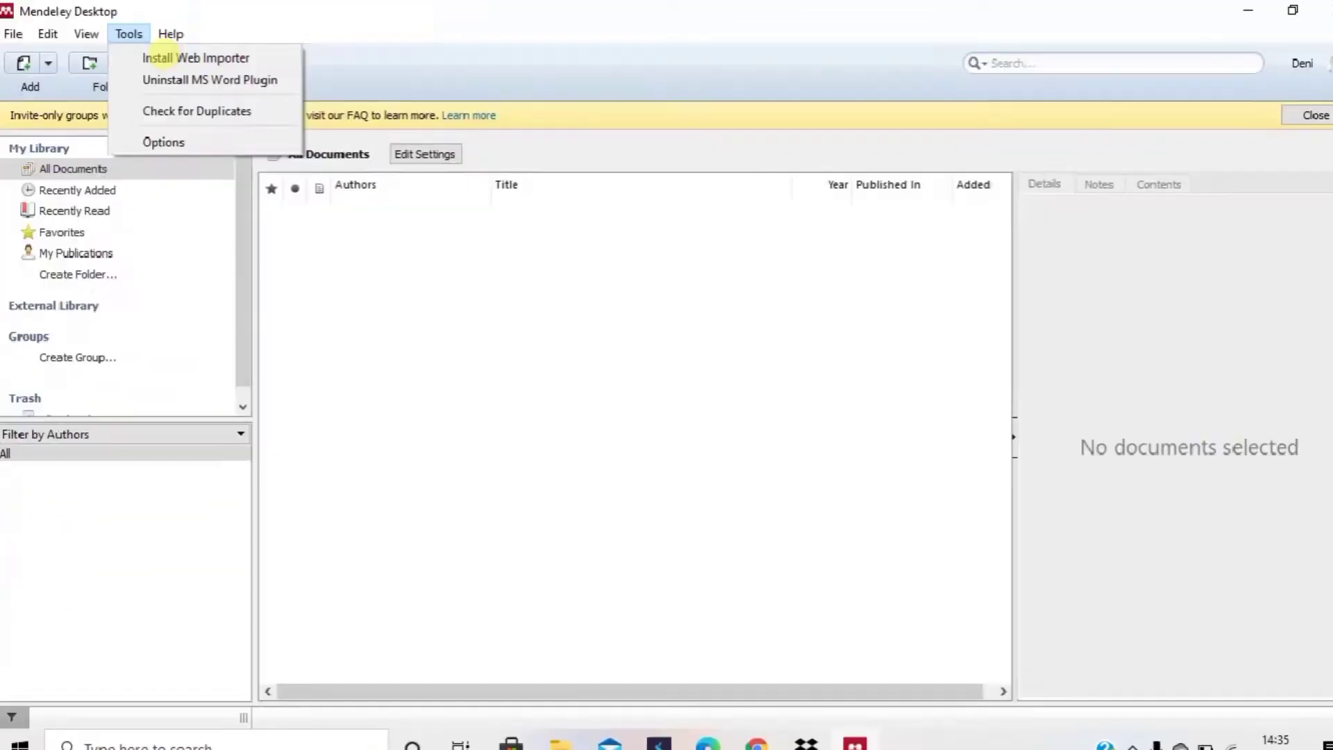
pyautogui.click(166, 99)
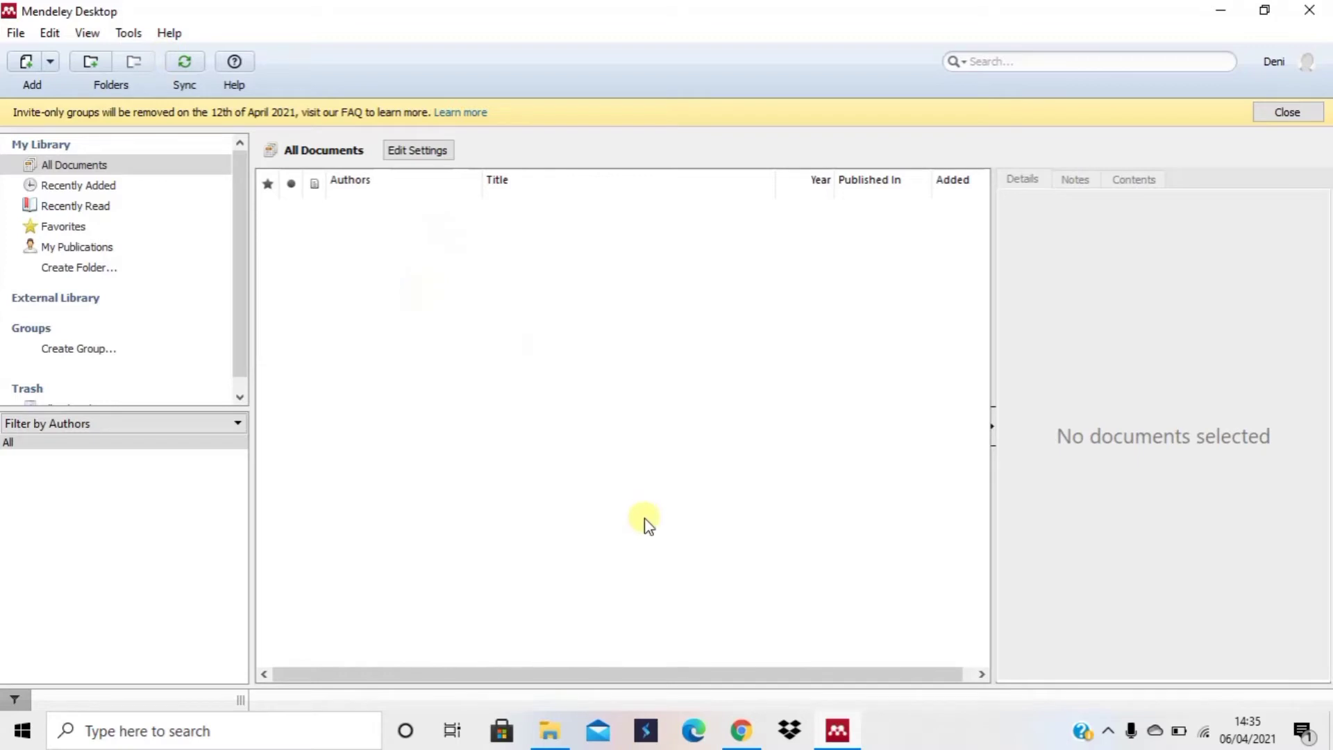
# Step: Launch Microsoft Word 2010, dismiss the activation wizard and maximize the blank document's window
pyautogui.click(193, 729)
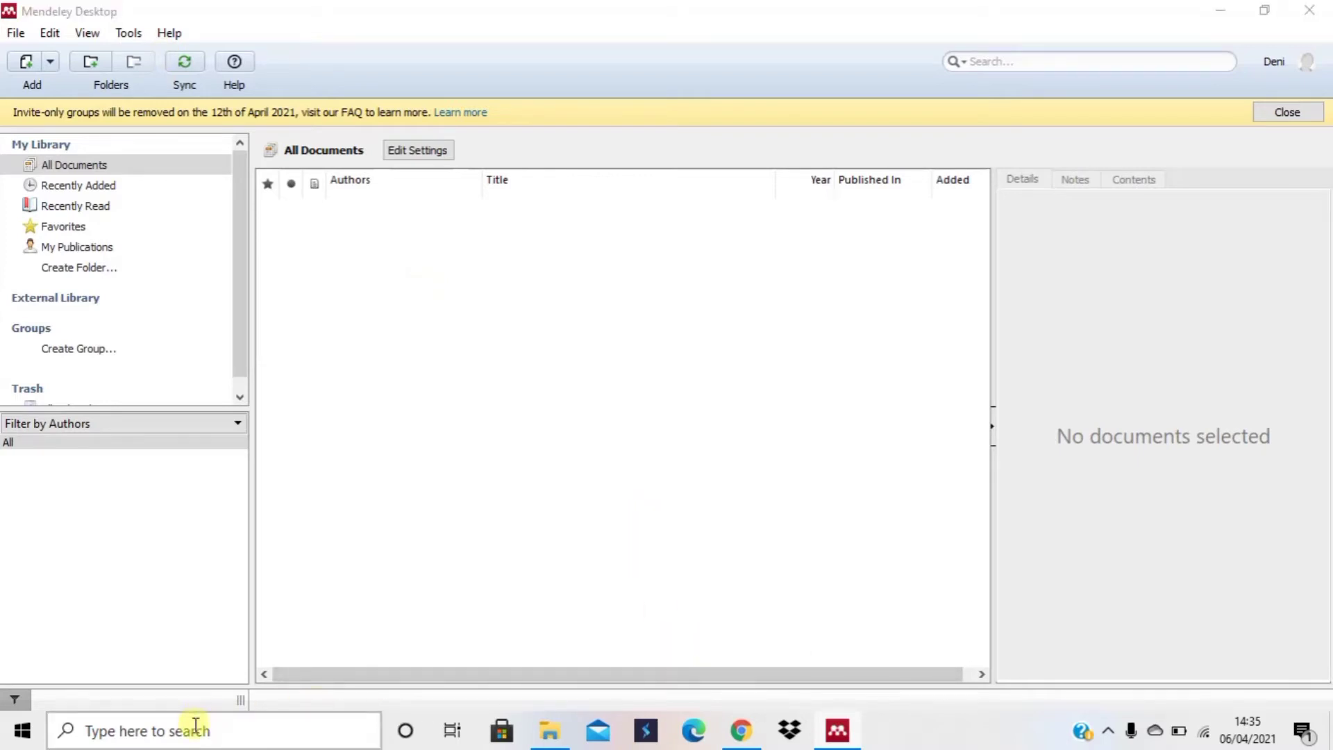
pyautogui.write('word')
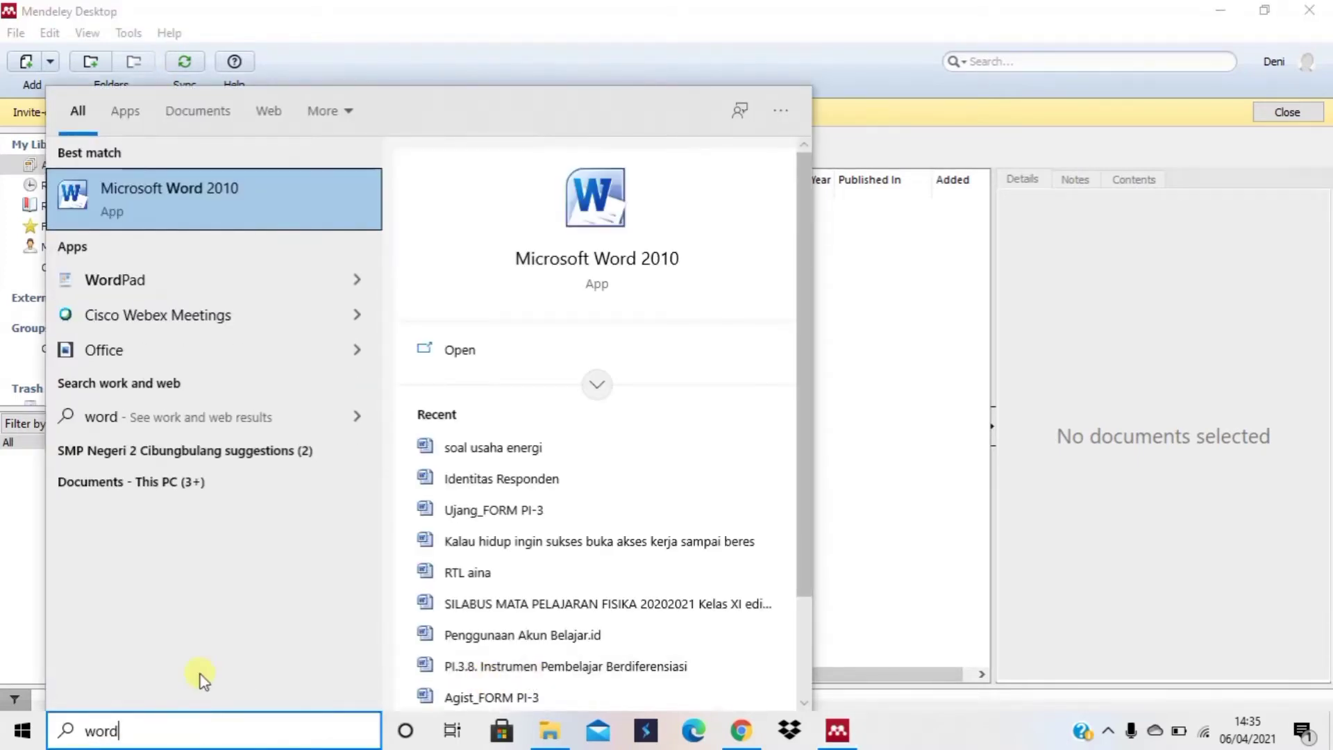
pyautogui.click(610, 264)
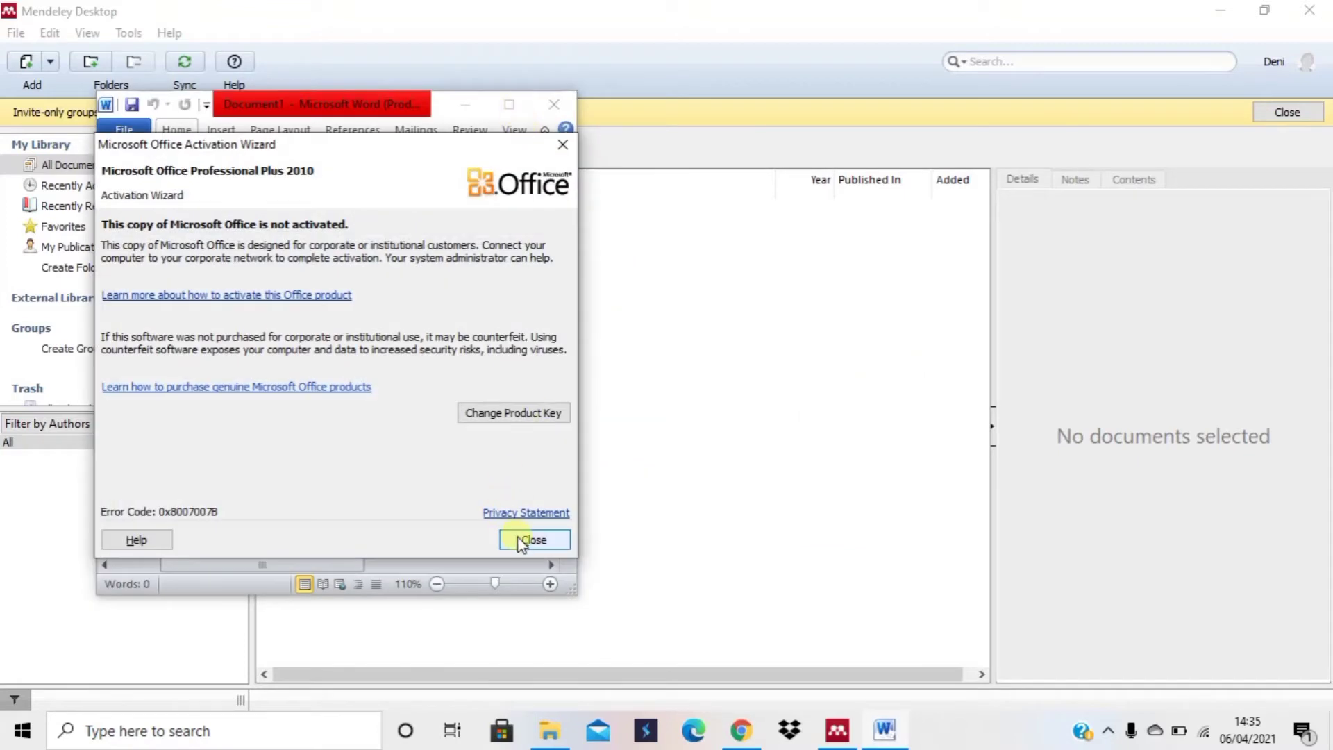
pyautogui.click(519, 540)
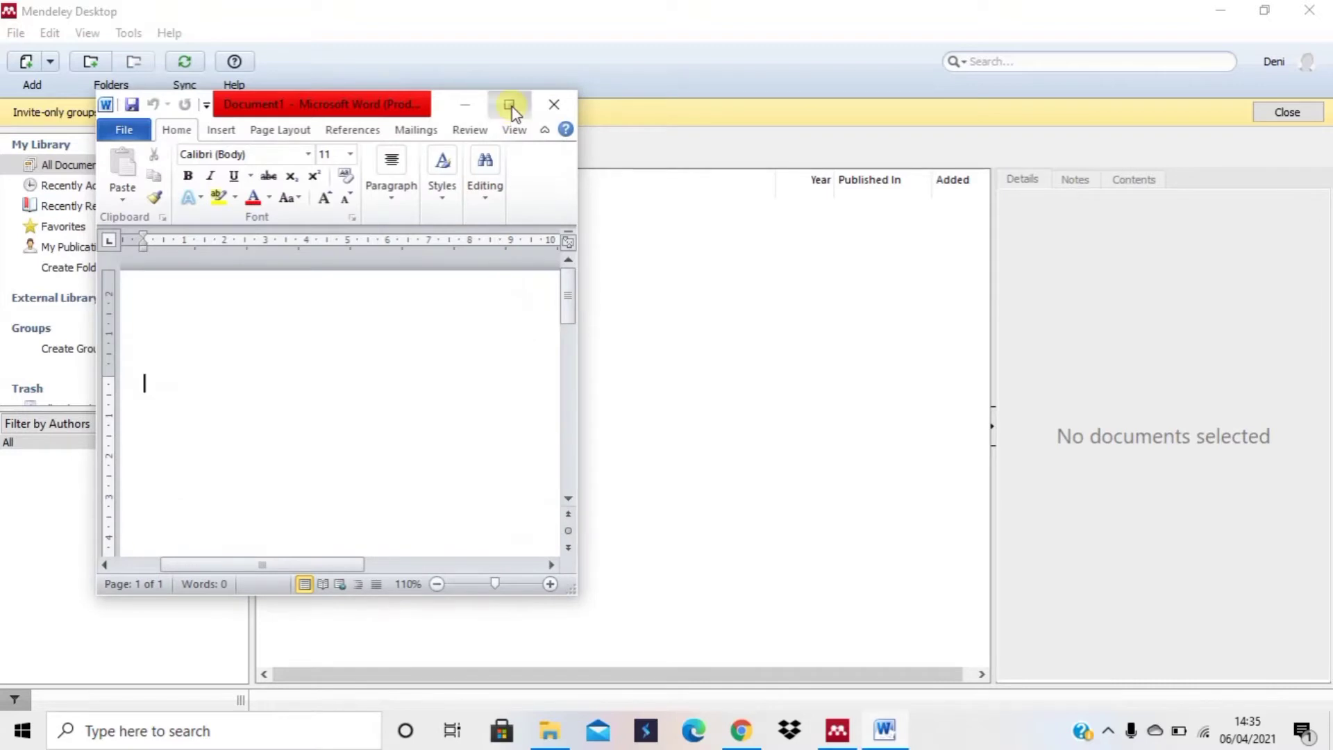
pyautogui.click(509, 105)
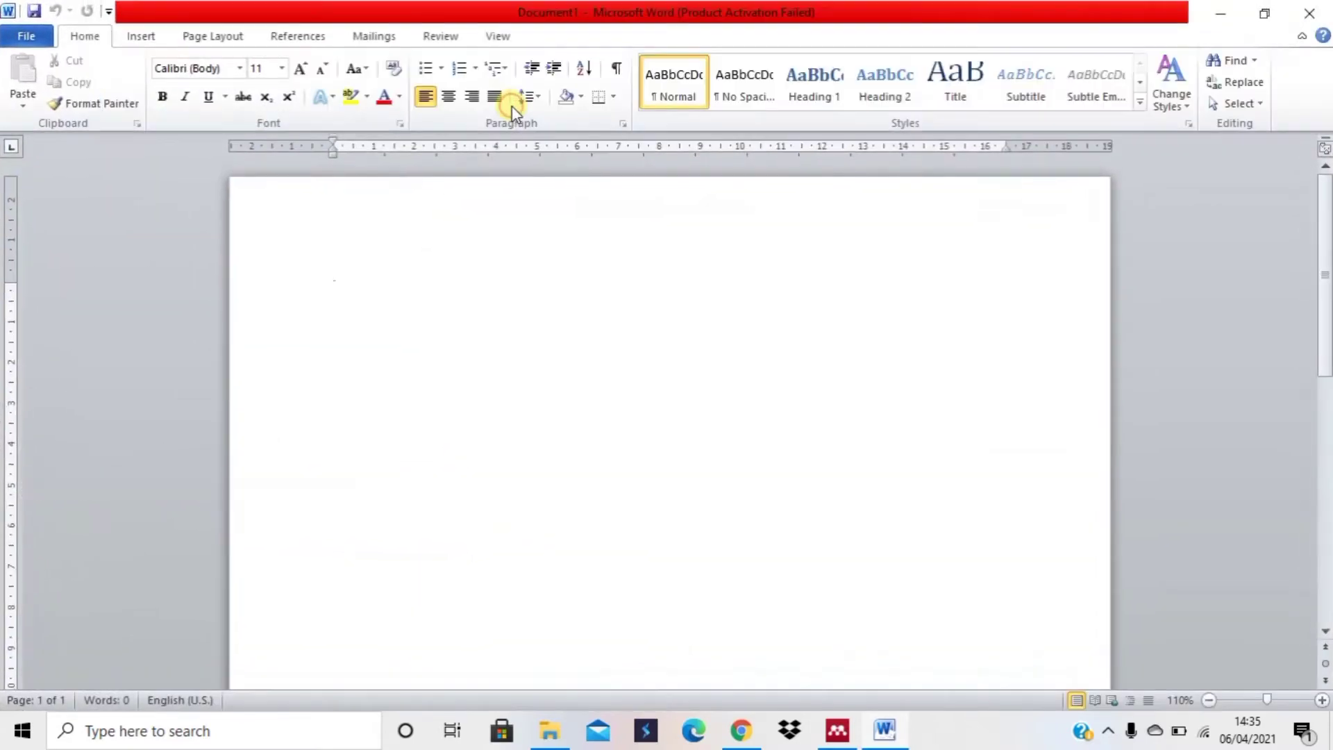
# Step: Display Word's Mendeley citation tools and open the recent document Mengenal Covid
pyautogui.click(306, 43)
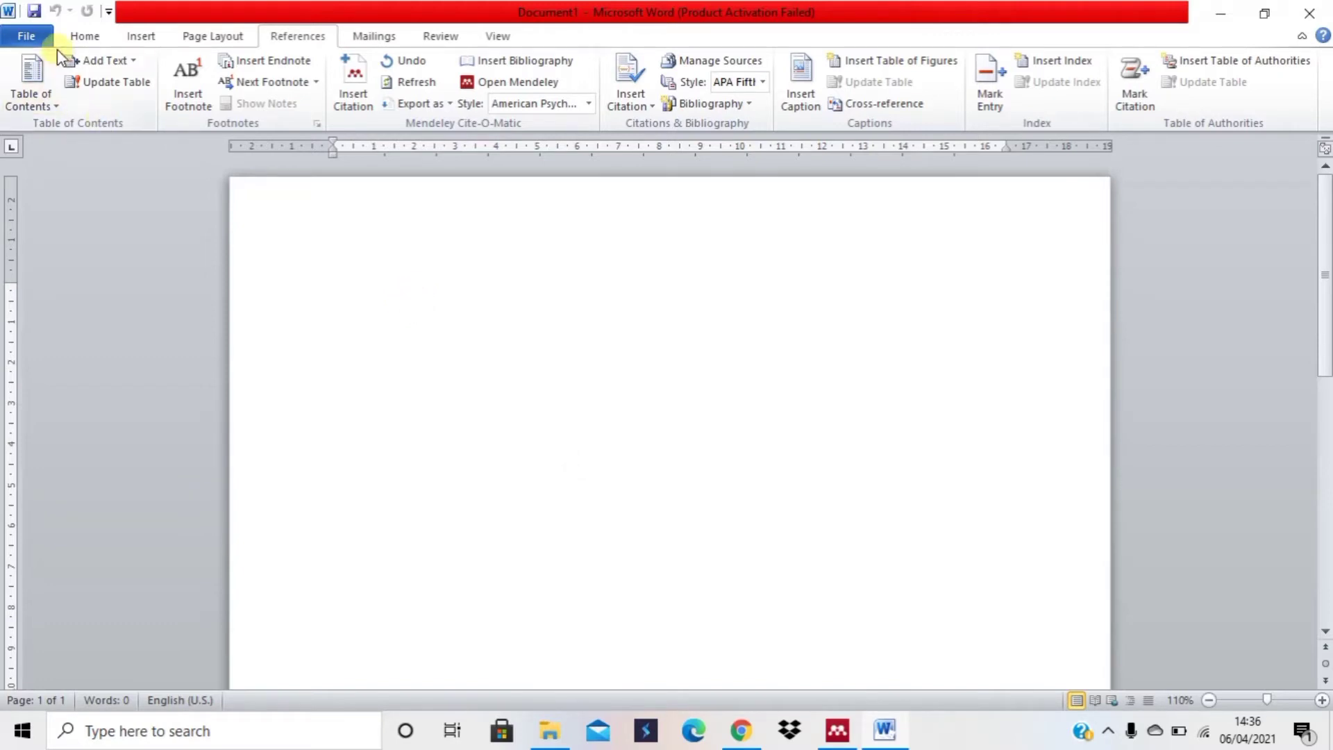
pyautogui.click(38, 45)
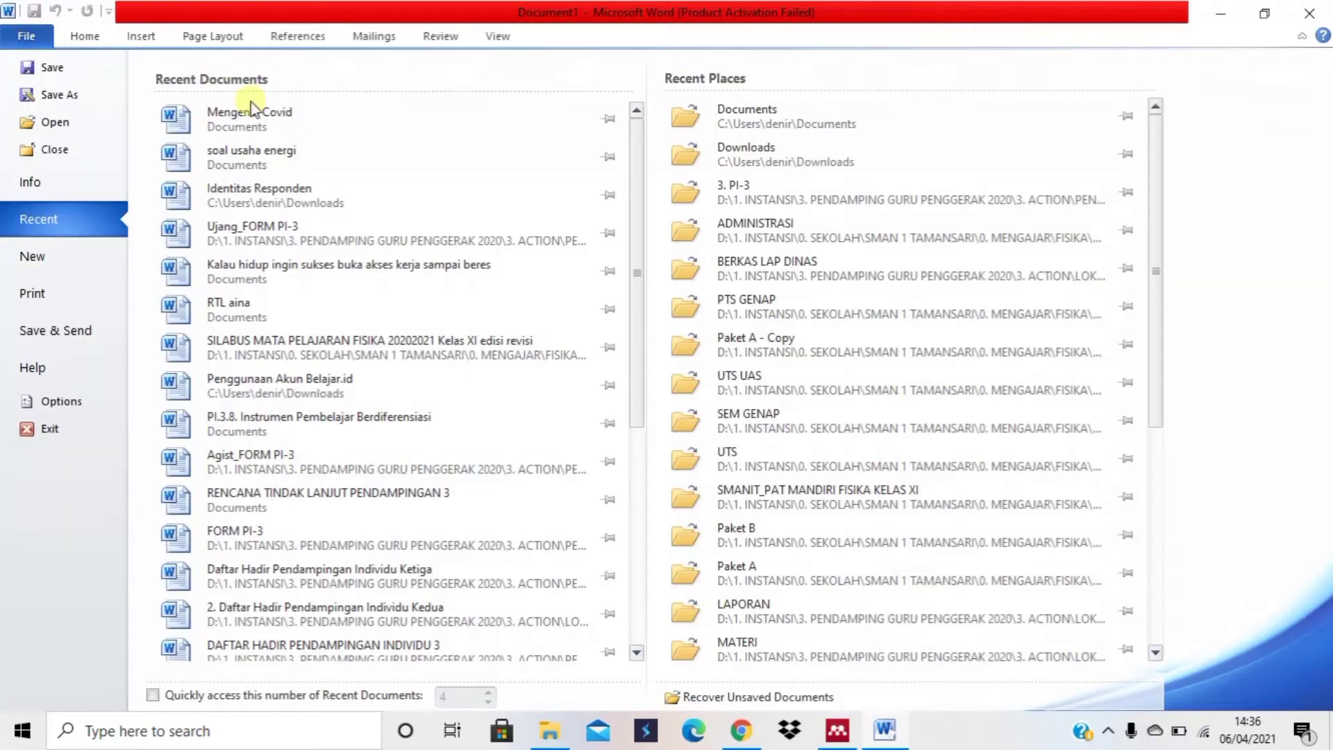
pyautogui.press('Escape')
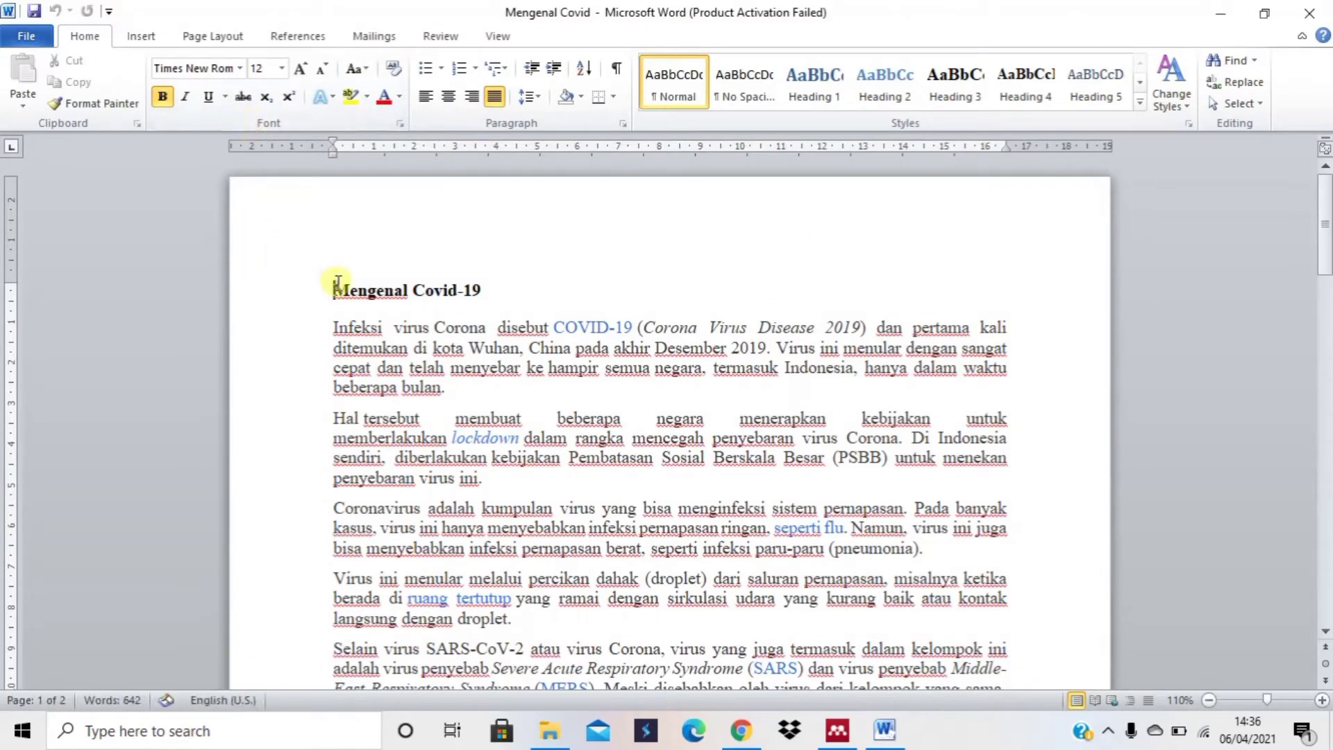
# Step: Look through the text of the Mengenal Covid-19 article and return to its title
pyautogui.press('Down')
pyautogui.press('Down')
pyautogui.press('Down')
pyautogui.press('Down')
pyautogui.press('Down')
pyautogui.press('Down')
pyautogui.press('Down')
pyautogui.press('Down')
pyautogui.press('Down')
pyautogui.press('Down')
pyautogui.press('Down')
pyautogui.press('Down')
pyautogui.press('Down')
pyautogui.press('Down')
pyautogui.press('Down')
pyautogui.press('Down')
pyautogui.press('Down')
pyautogui.press('Down')
pyautogui.press('Down')
pyautogui.press('Down')
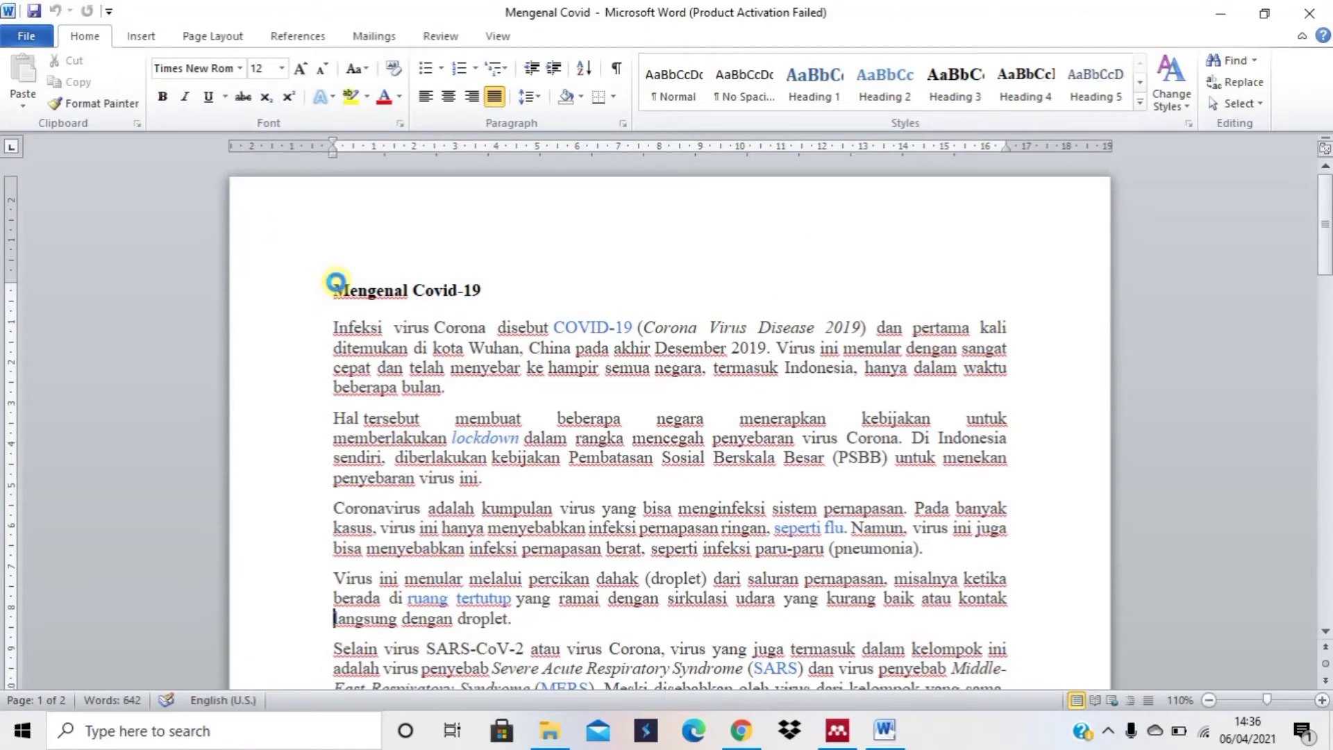
pyautogui.press('Down')
pyautogui.press('Down')
pyautogui.press('Down')
pyautogui.press('Down')
pyautogui.press('Down')
pyautogui.press('Down')
pyautogui.press('Down')
pyautogui.press('Down')
pyautogui.press('Down')
pyautogui.press('Down')
pyautogui.press('Down')
pyautogui.press('Down')
pyautogui.press('Down')
pyautogui.press('Down')
pyautogui.press('Down')
pyautogui.press('Down')
pyautogui.press('Down')
pyautogui.press('Down')
pyautogui.press('Down')
pyautogui.press('Down')
pyautogui.press('Up')
pyautogui.press('Up')
pyautogui.press('Up')
pyautogui.press('Up')
pyautogui.press('Up')
pyautogui.press('Up')
pyautogui.press('Up')
pyautogui.press('Up')
pyautogui.press('Up')
pyautogui.press('Up')
pyautogui.press('Up')
pyautogui.press('Up')
pyautogui.press('Up')
pyautogui.press('Up')
pyautogui.press('Up')
pyautogui.press('Up')
pyautogui.press('Up')
pyautogui.press('Up')
pyautogui.press('Up')
pyautogui.press('Up')
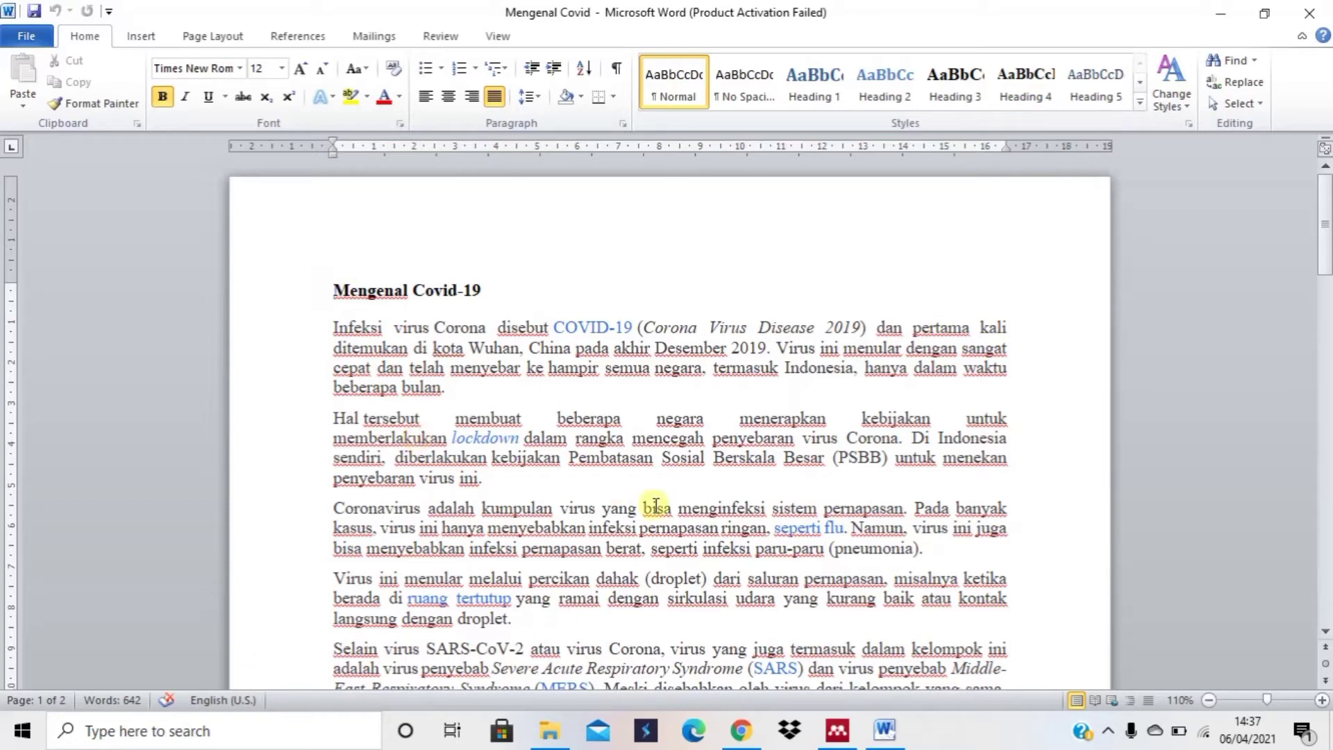
# Step: Switch to Mendeley Desktop and add the PDFs ph temperature and Scrodinger_1 from Downloads to the library
pyautogui.click(836, 730)
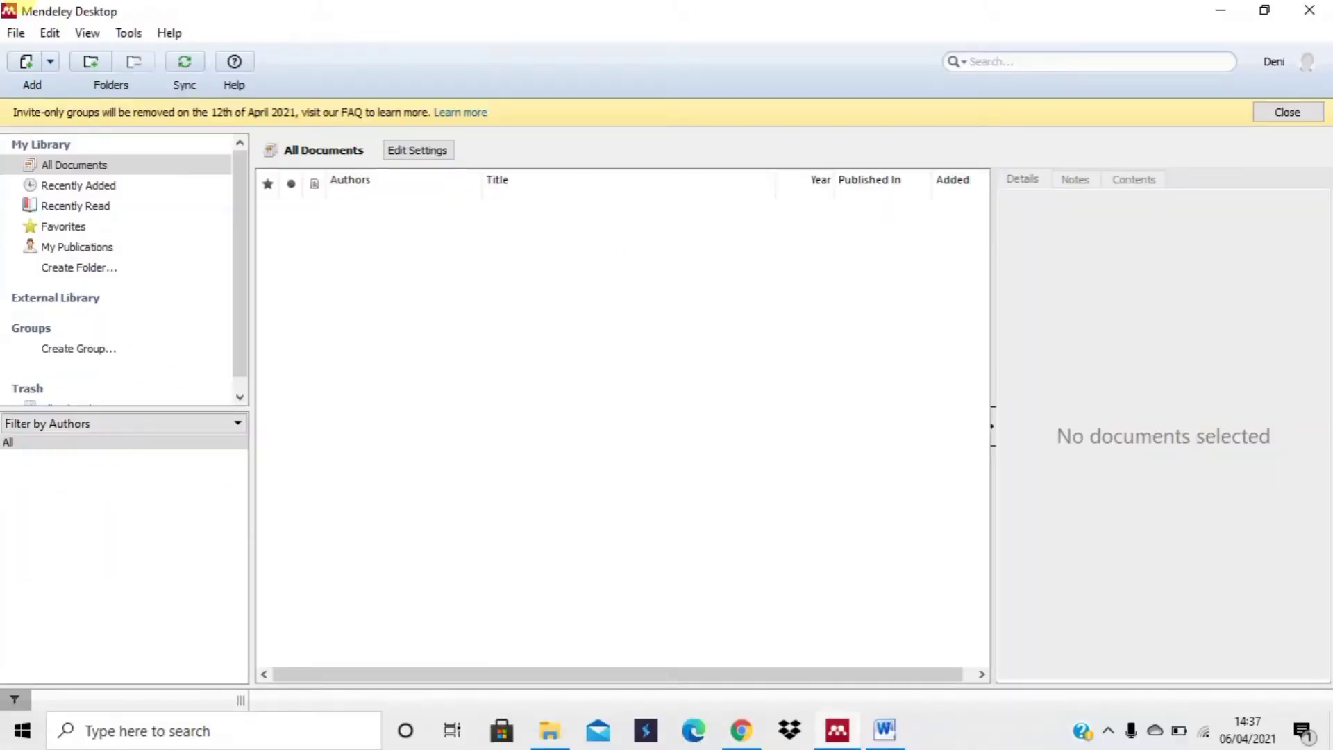
pyautogui.click(17, 33)
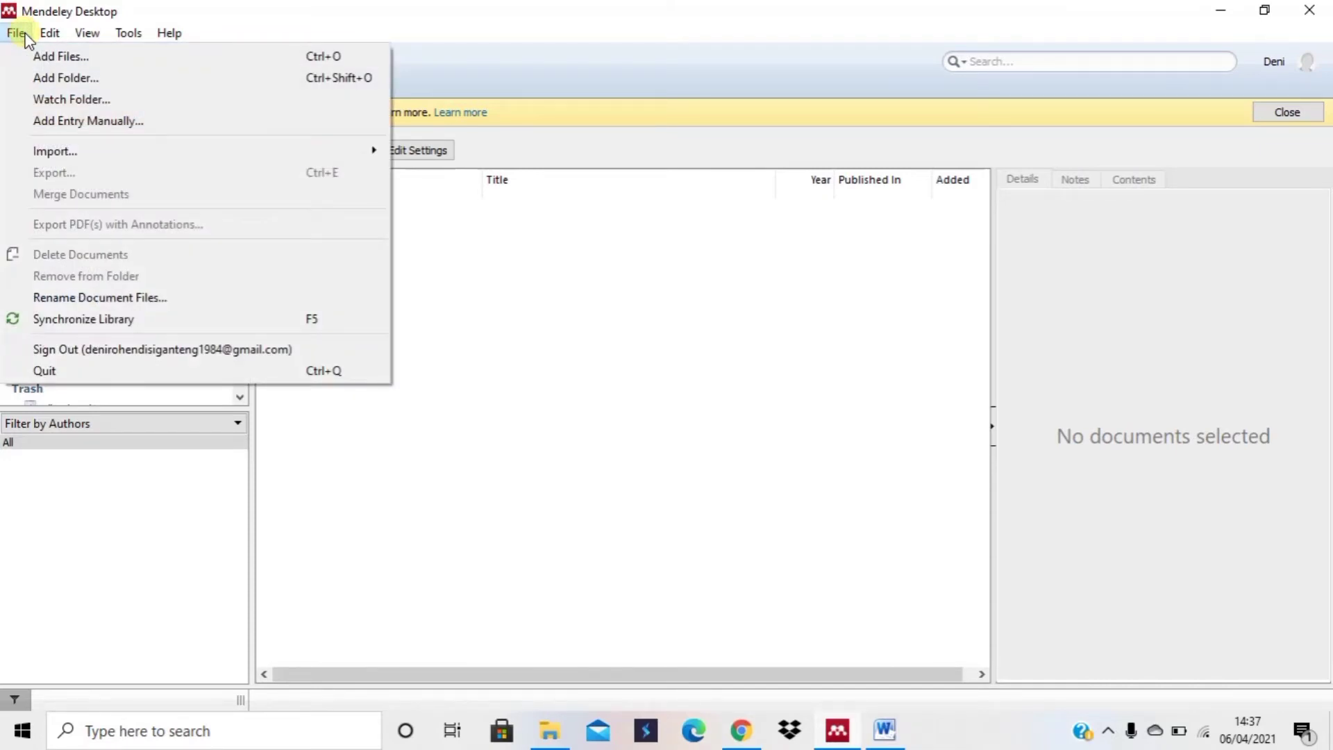
pyautogui.click(27, 36)
pyautogui.click(41, 39)
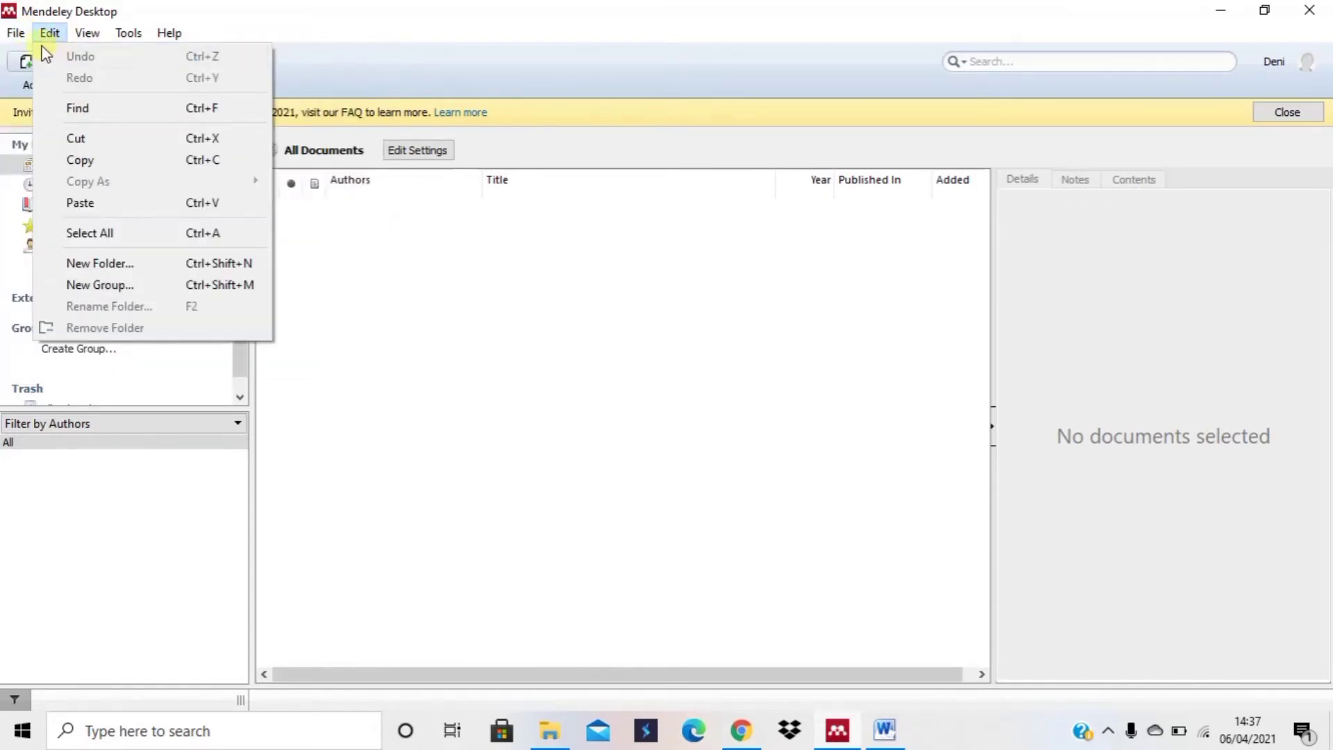
pyautogui.moveTo(24, 37)
pyautogui.click(50, 57)
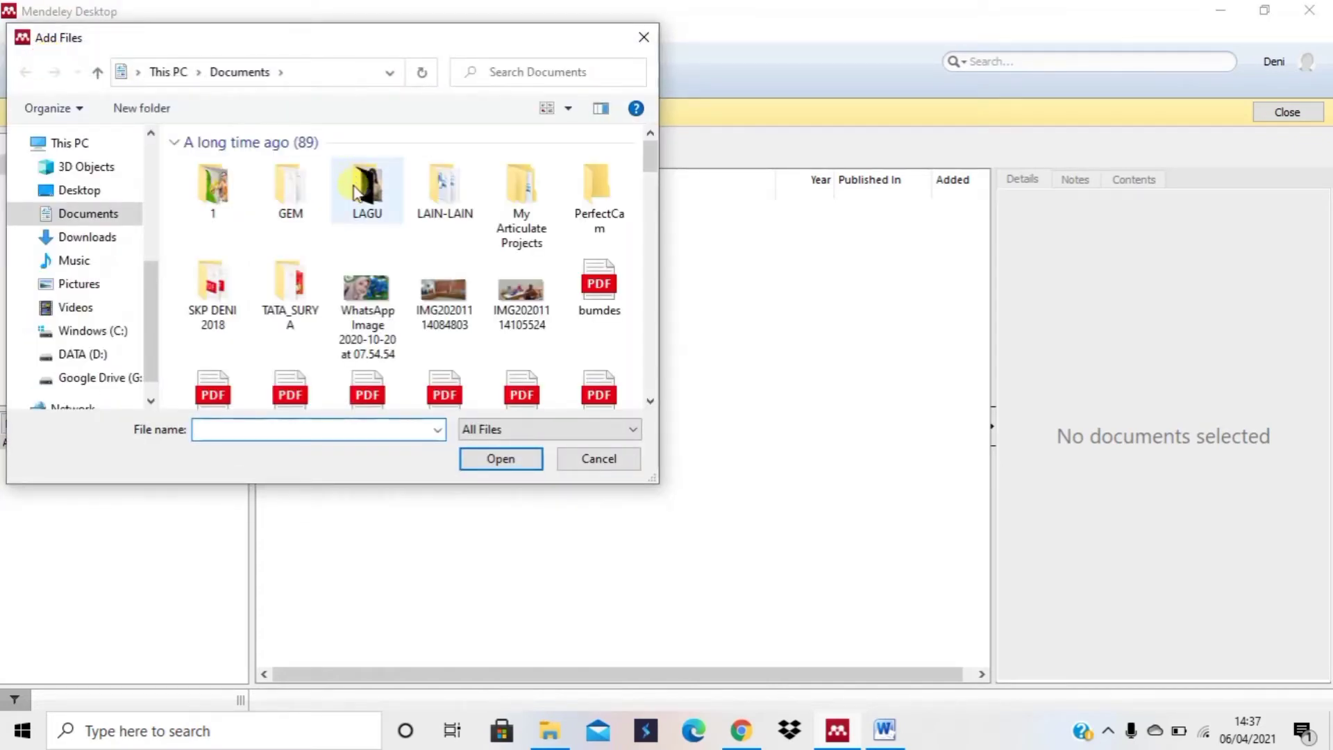
pyautogui.click(103, 240)
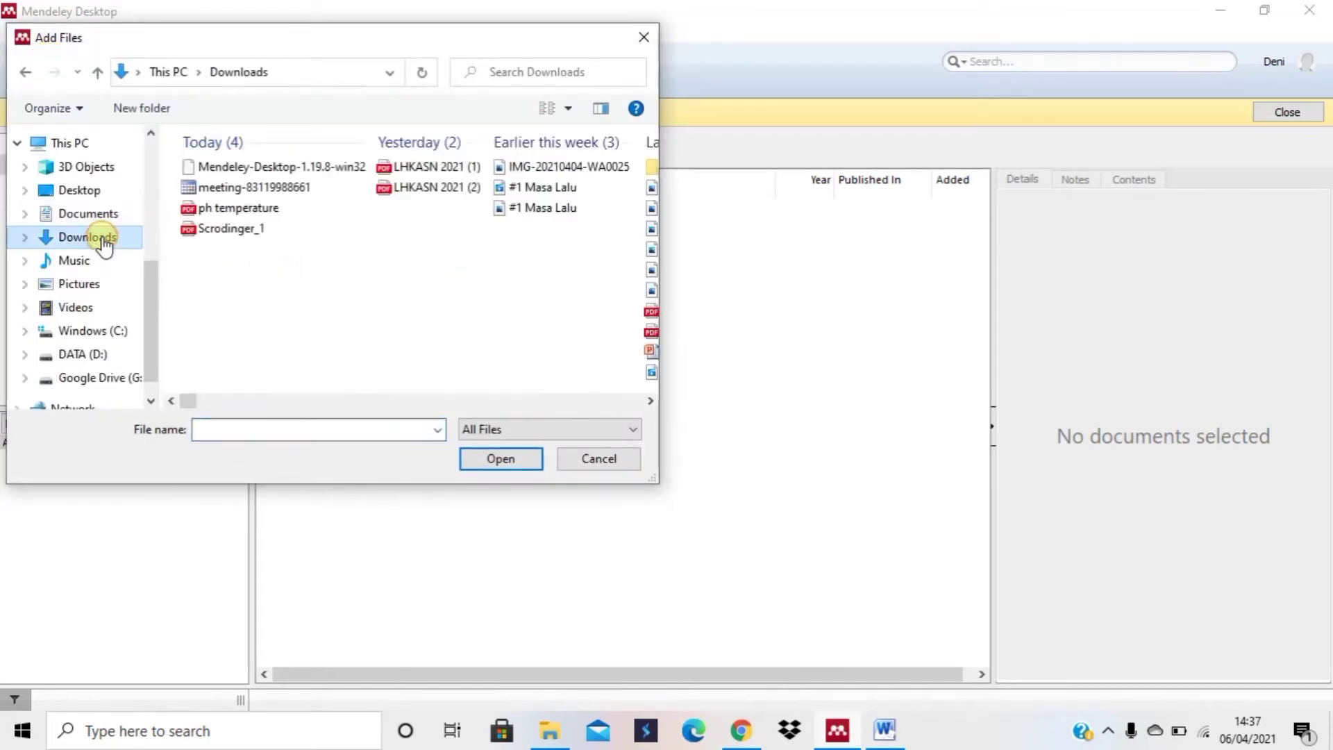
pyautogui.click(242, 211)
pyautogui.click(243, 233)
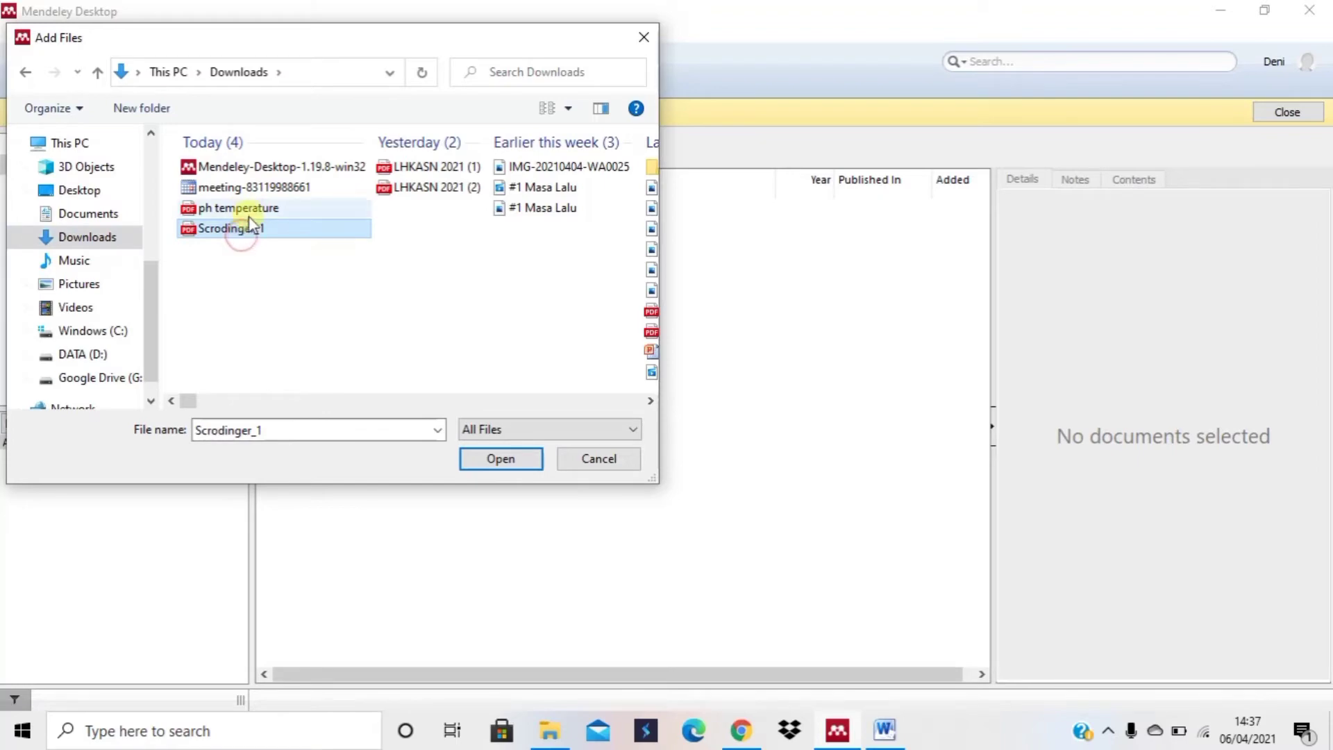
pyautogui.click(252, 214)
pyautogui.hotkey('shift', 'Down')
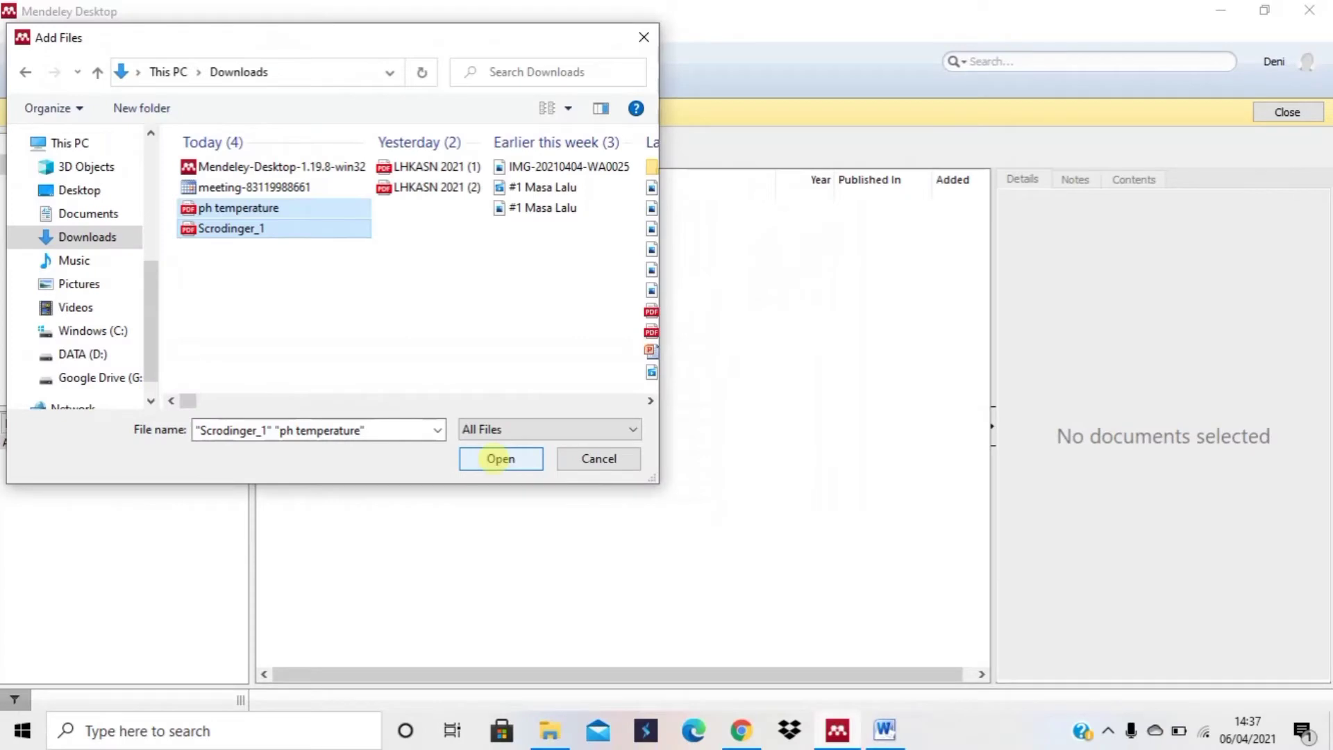
pyautogui.click(500, 458)
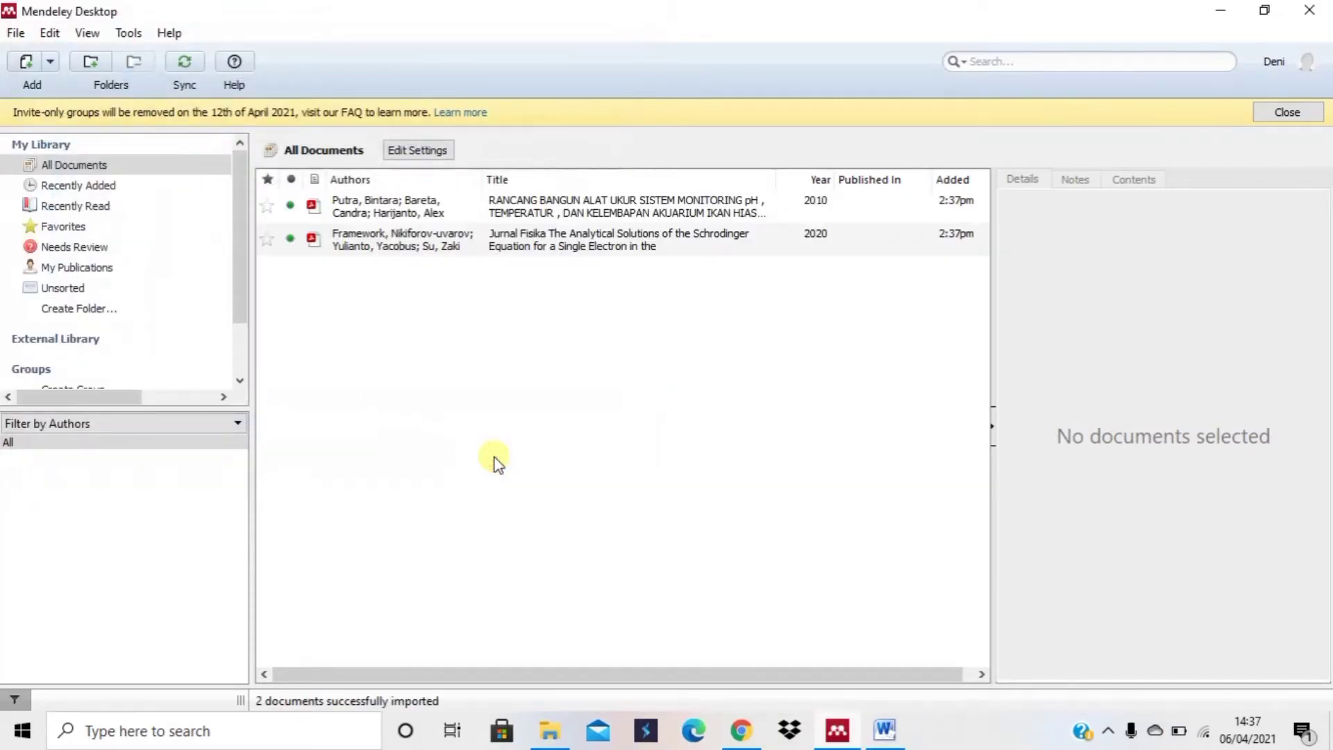
# Step: Examine the bibliographic details of both imported journal articles, ending on the Schrodinger equation paper
pyautogui.click(552, 213)
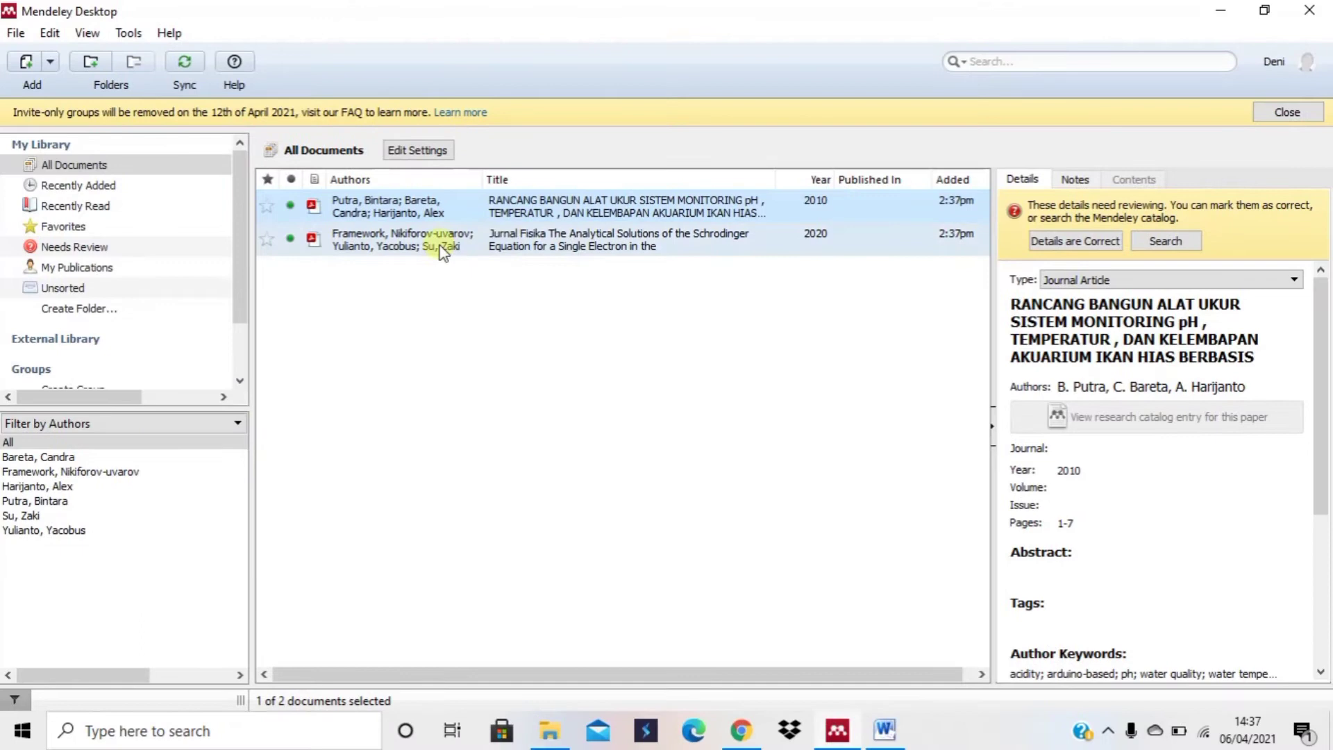
pyautogui.click(305, 291)
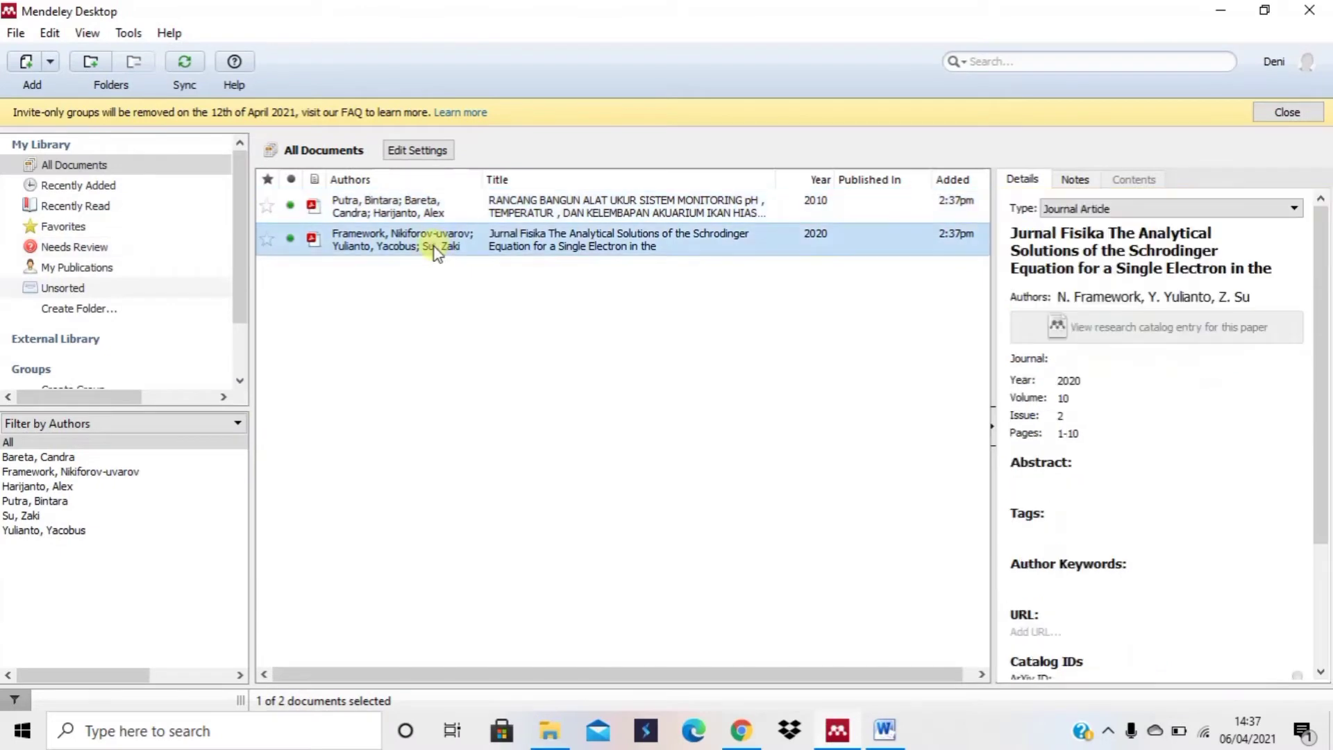
pyautogui.click(536, 206)
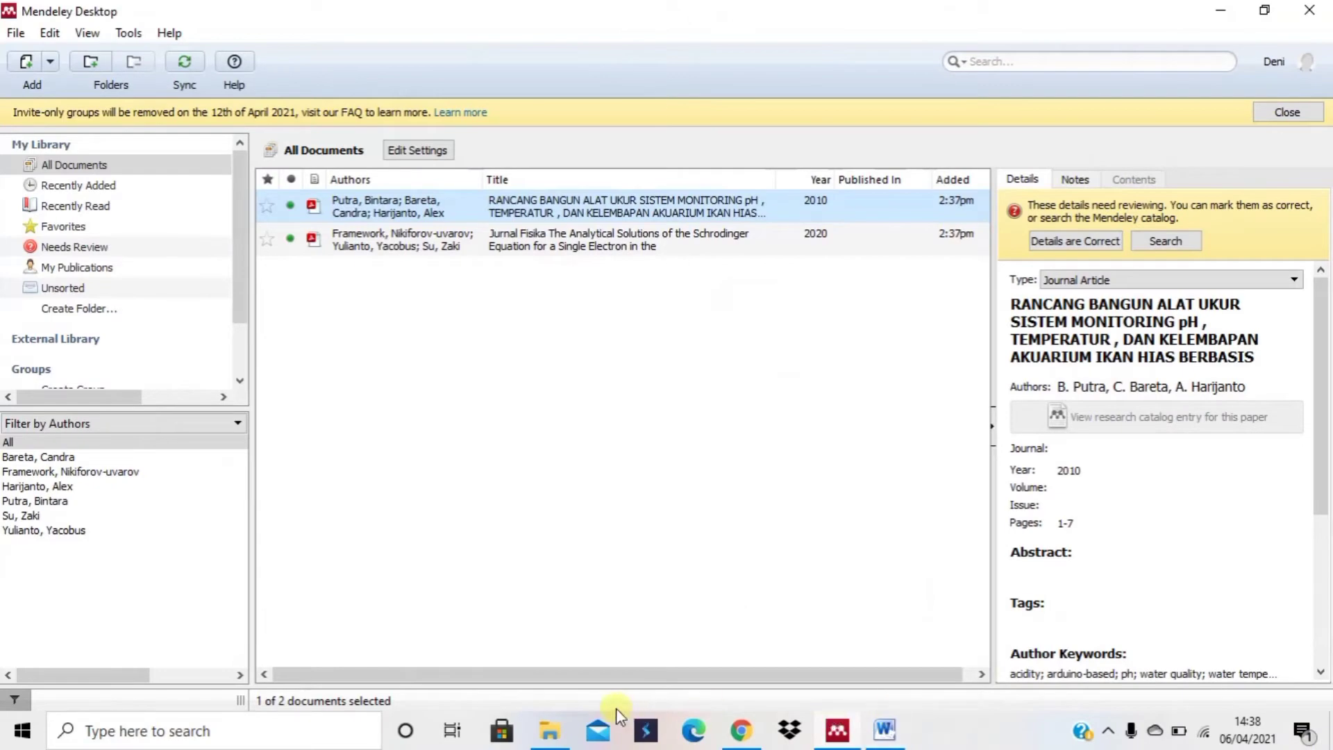
pyautogui.click(634, 235)
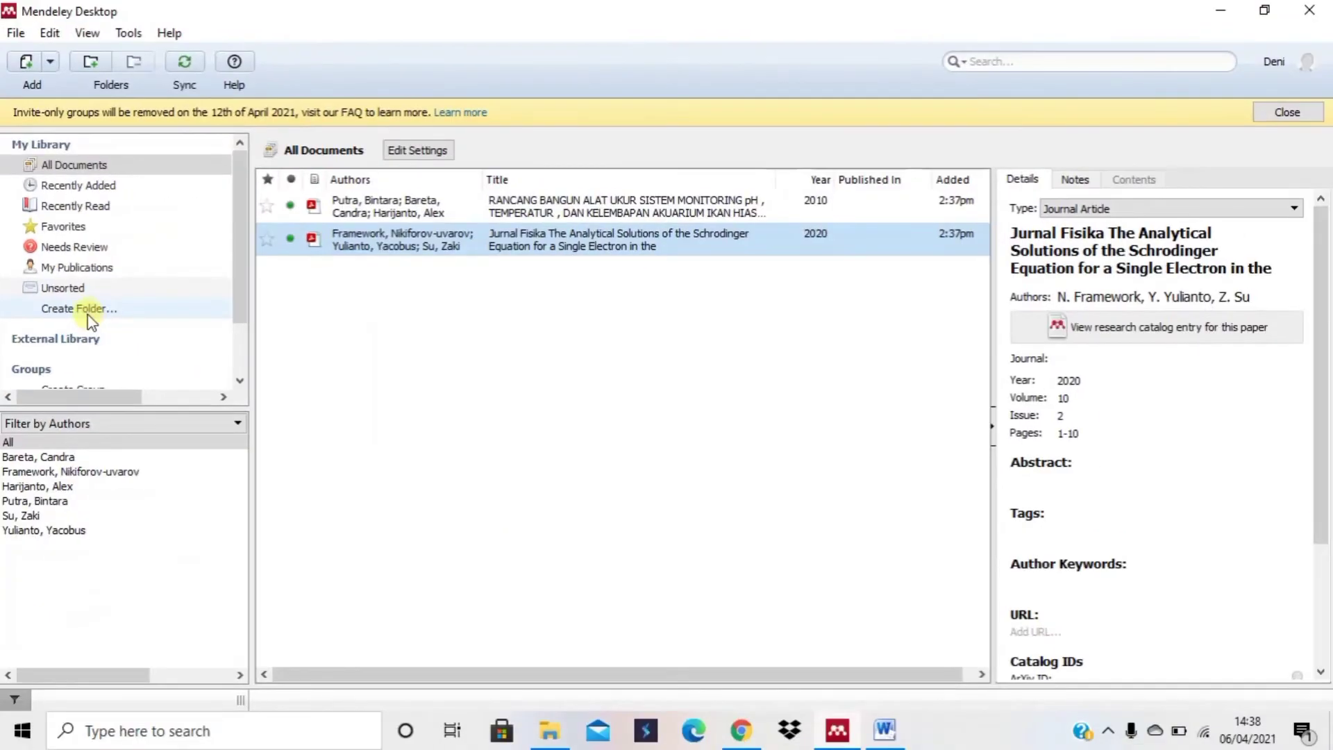
# Step: Create a library folder named Sem 1
pyautogui.click(88, 314)
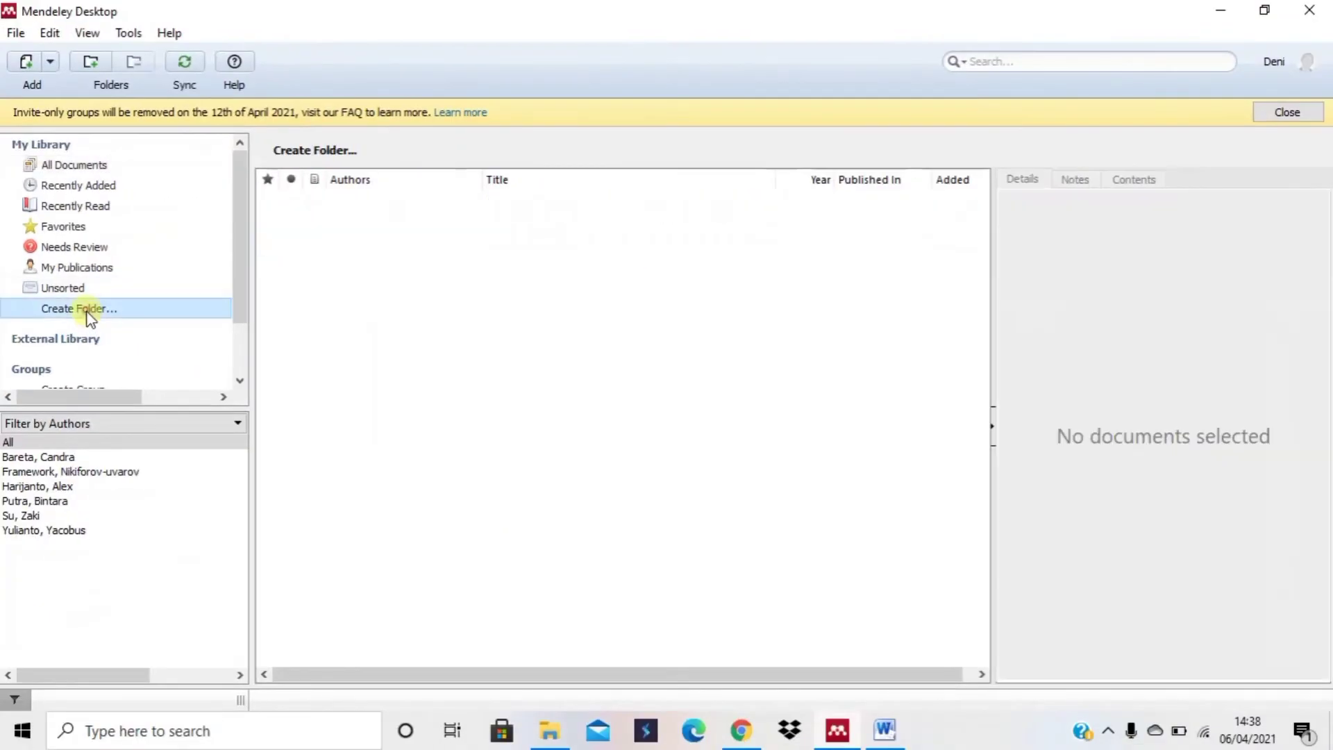
pyautogui.write('Se')
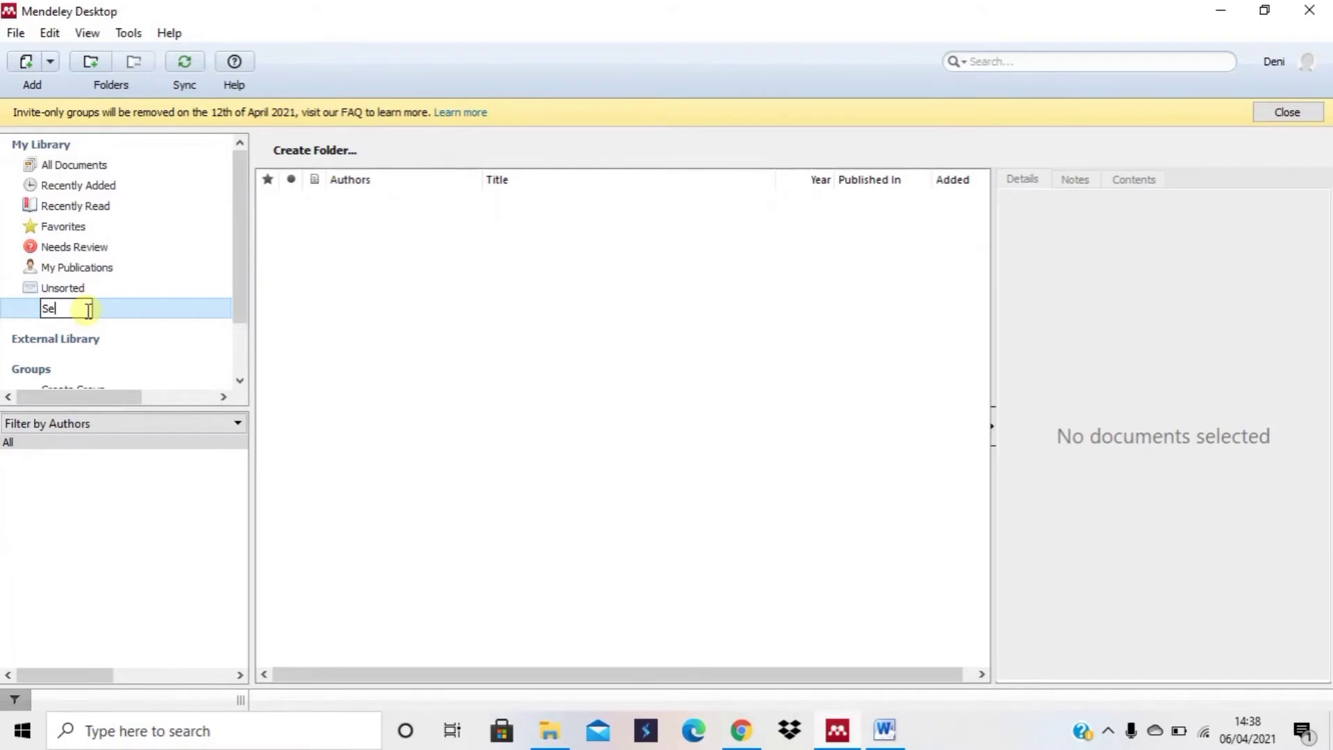
pyautogui.write('m 2')
pyautogui.press('BackSpace')
pyautogui.write('1')
pyautogui.press('Return')
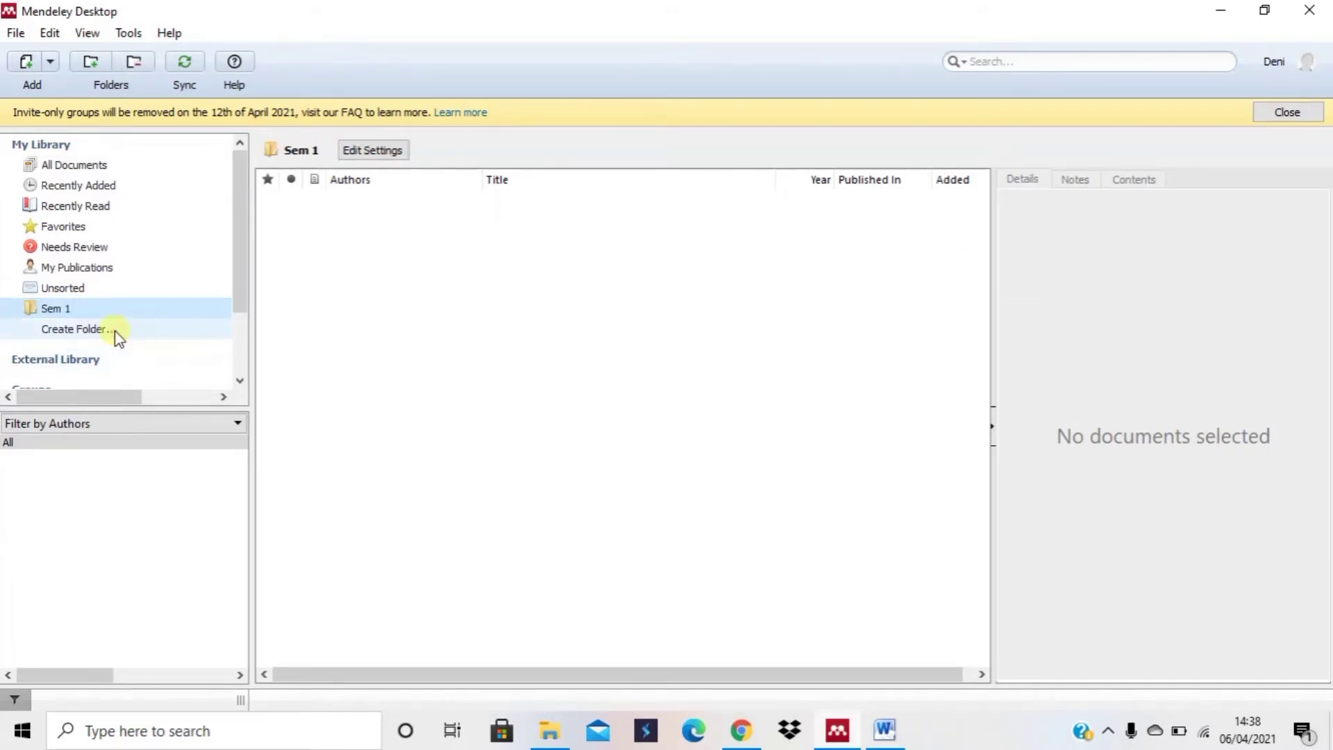
# Step: Create a second library folder named sem 2
pyautogui.click(118, 330)
pyautogui.write('sem 2')
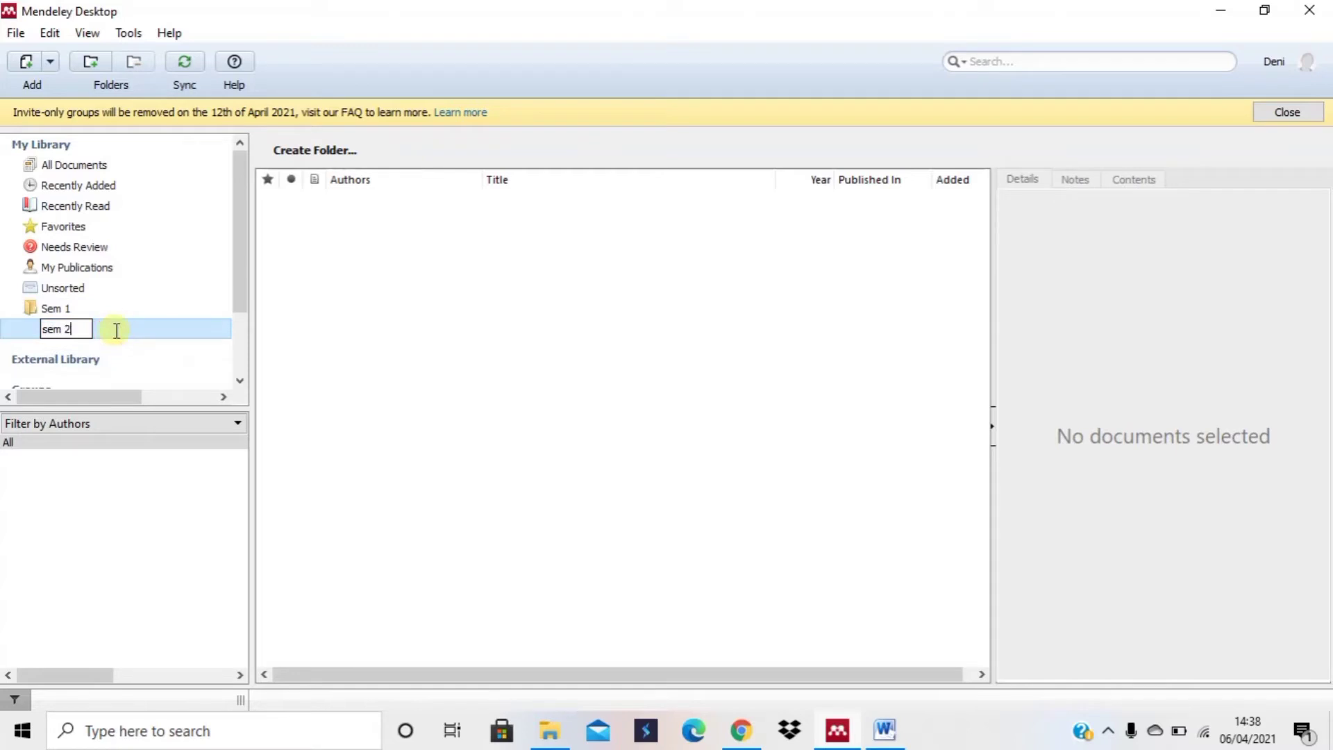
pyautogui.press('Return')
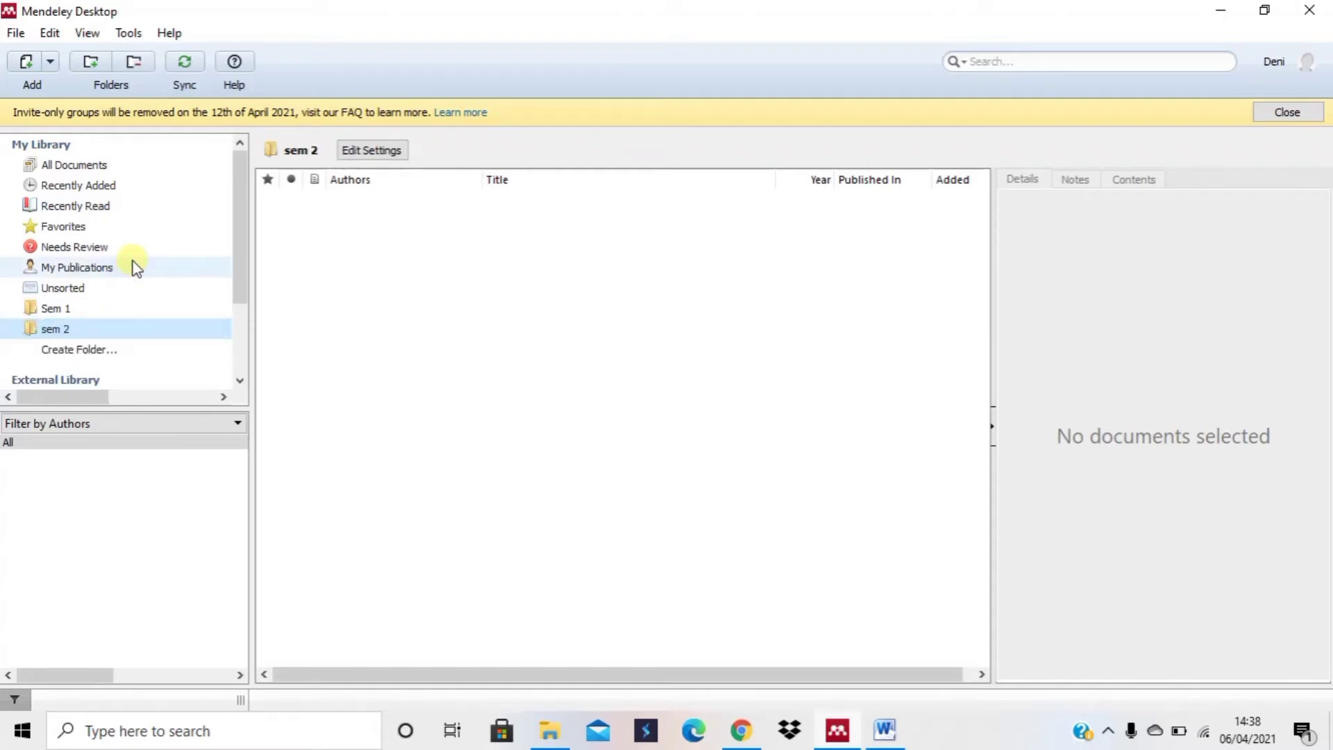
# Step: View the contents of the Sem 1 and sem 2 folders alternately, ending on sem 2
pyautogui.click(68, 308)
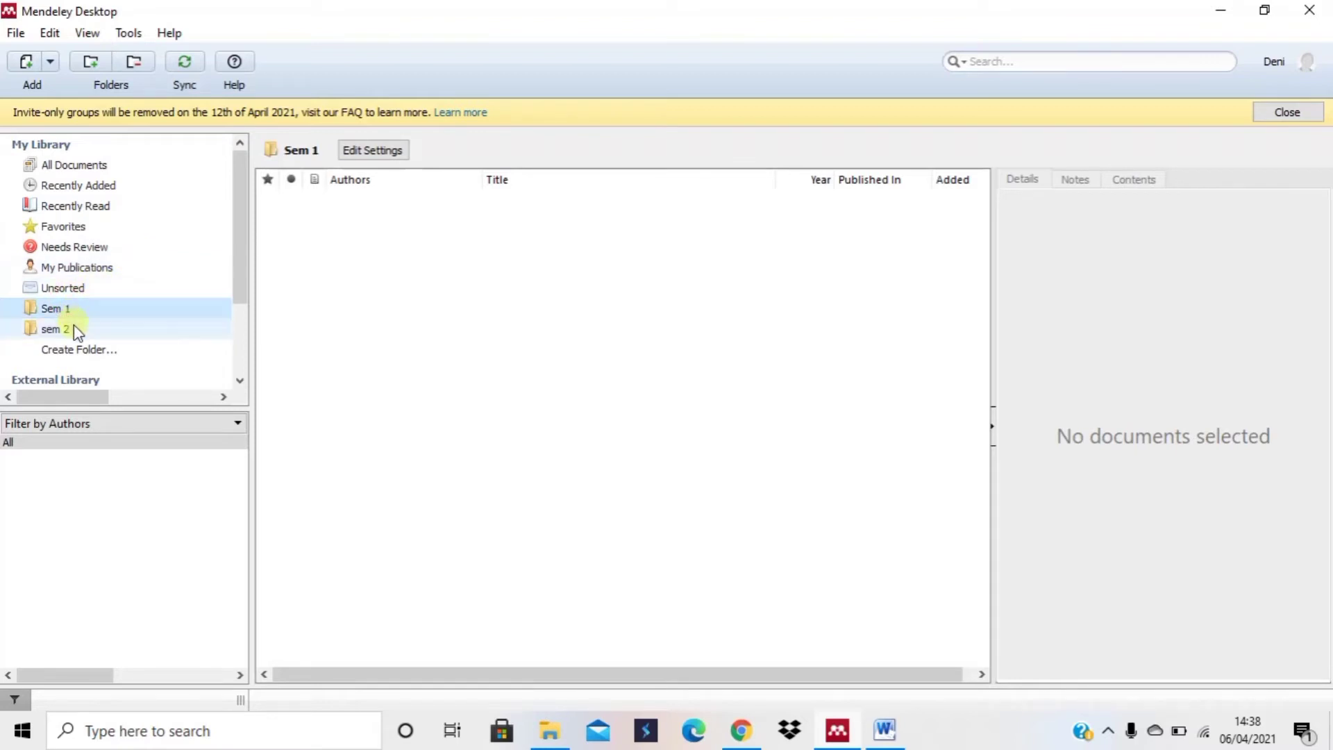
pyautogui.click(75, 329)
pyautogui.click(73, 310)
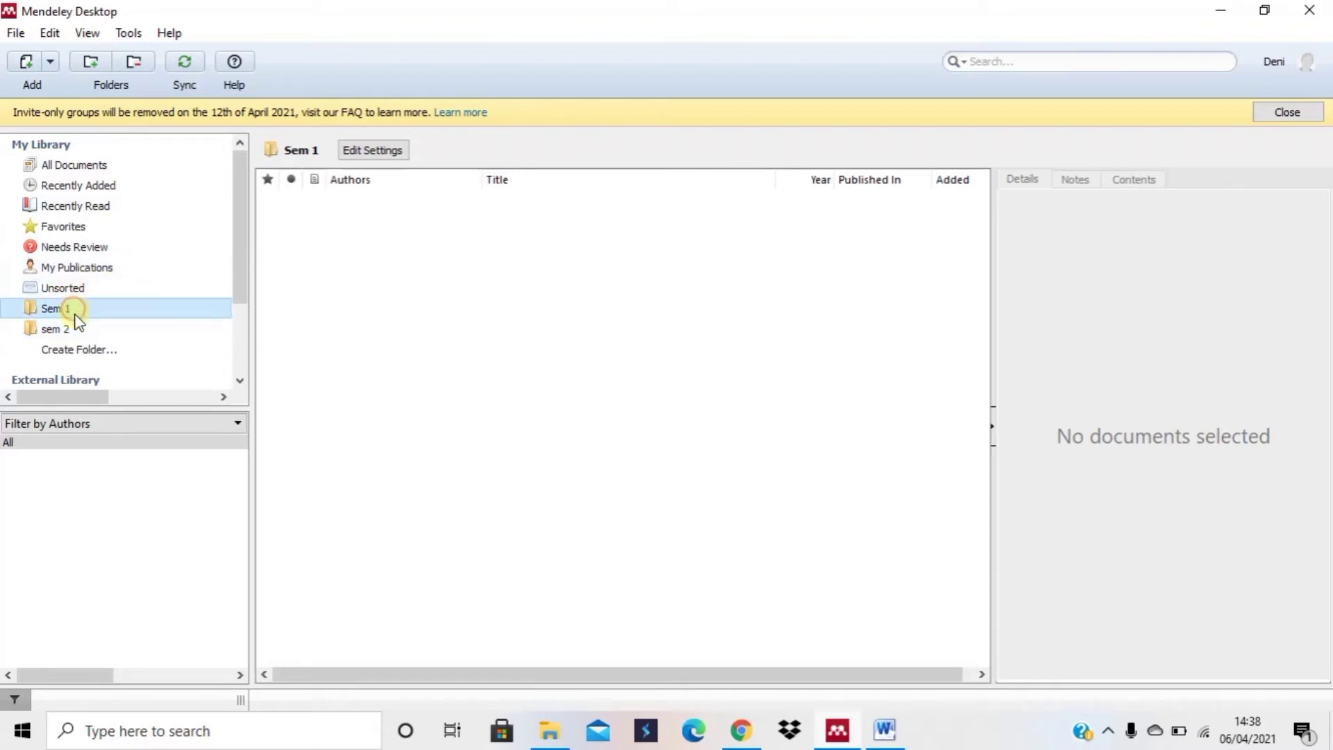
pyautogui.click(77, 329)
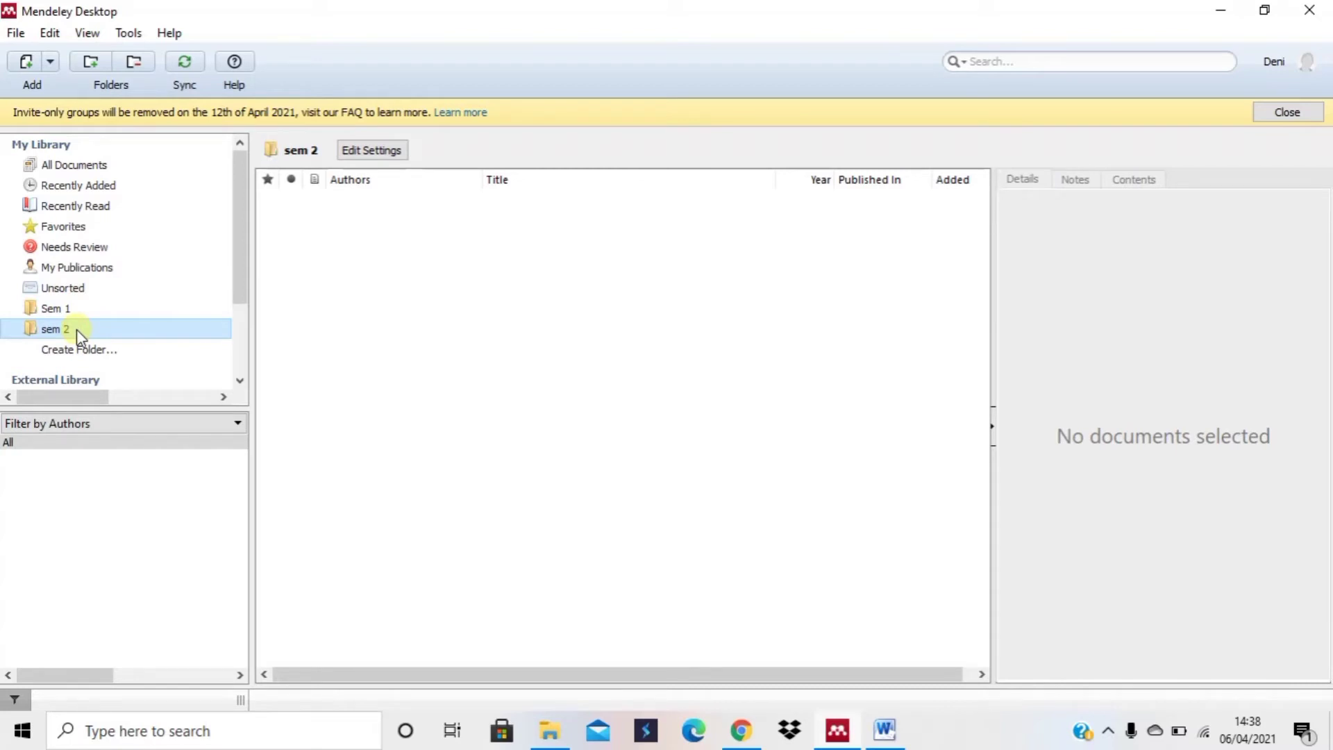
pyautogui.click(78, 309)
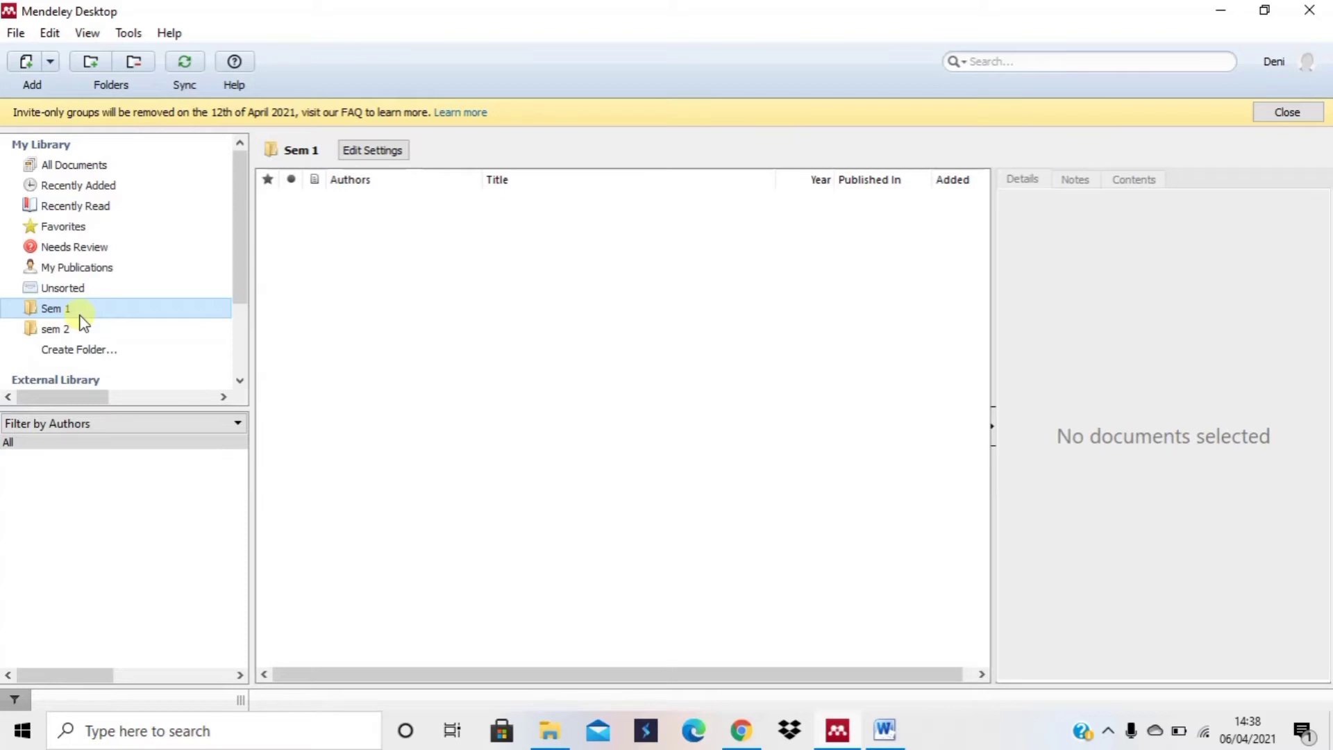
pyautogui.click(81, 328)
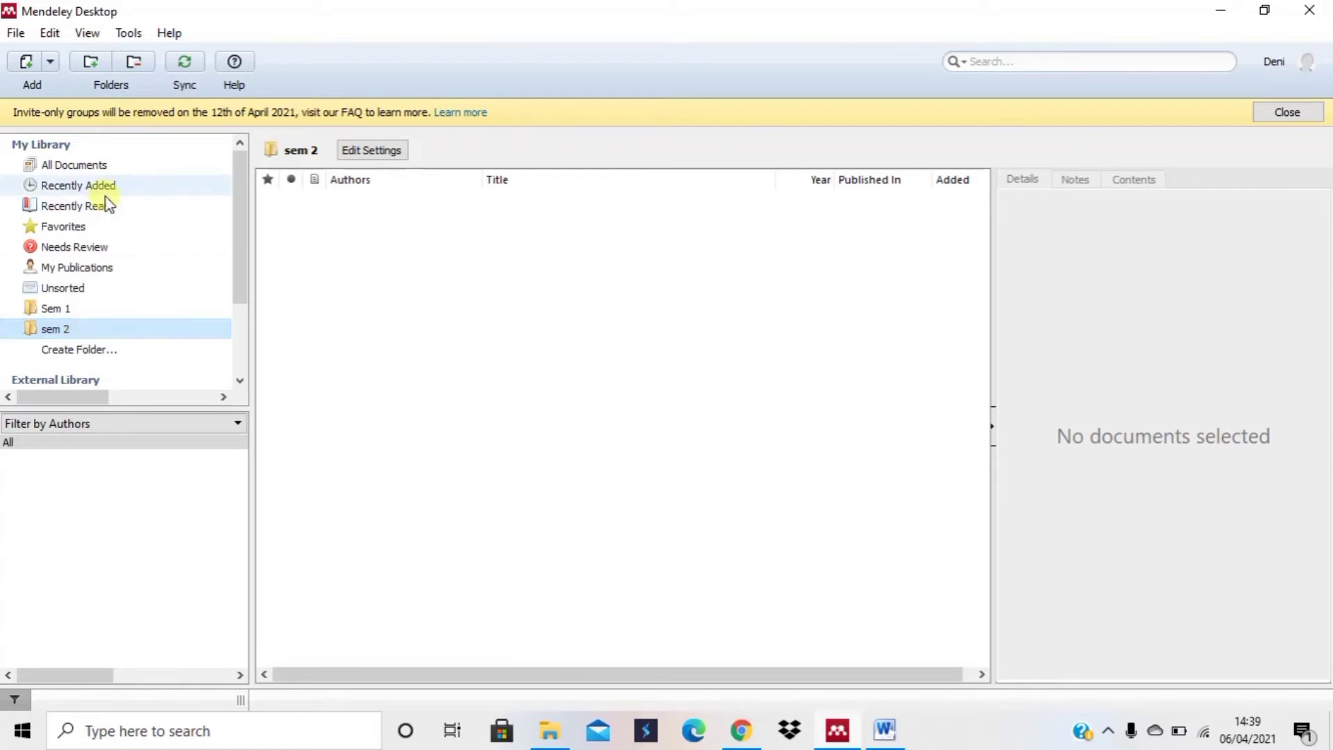
# Step: Return to the full document list and import the Buku_Fisika_SMA_Kelas_X textbook PDF from Downloads
pyautogui.click(66, 164)
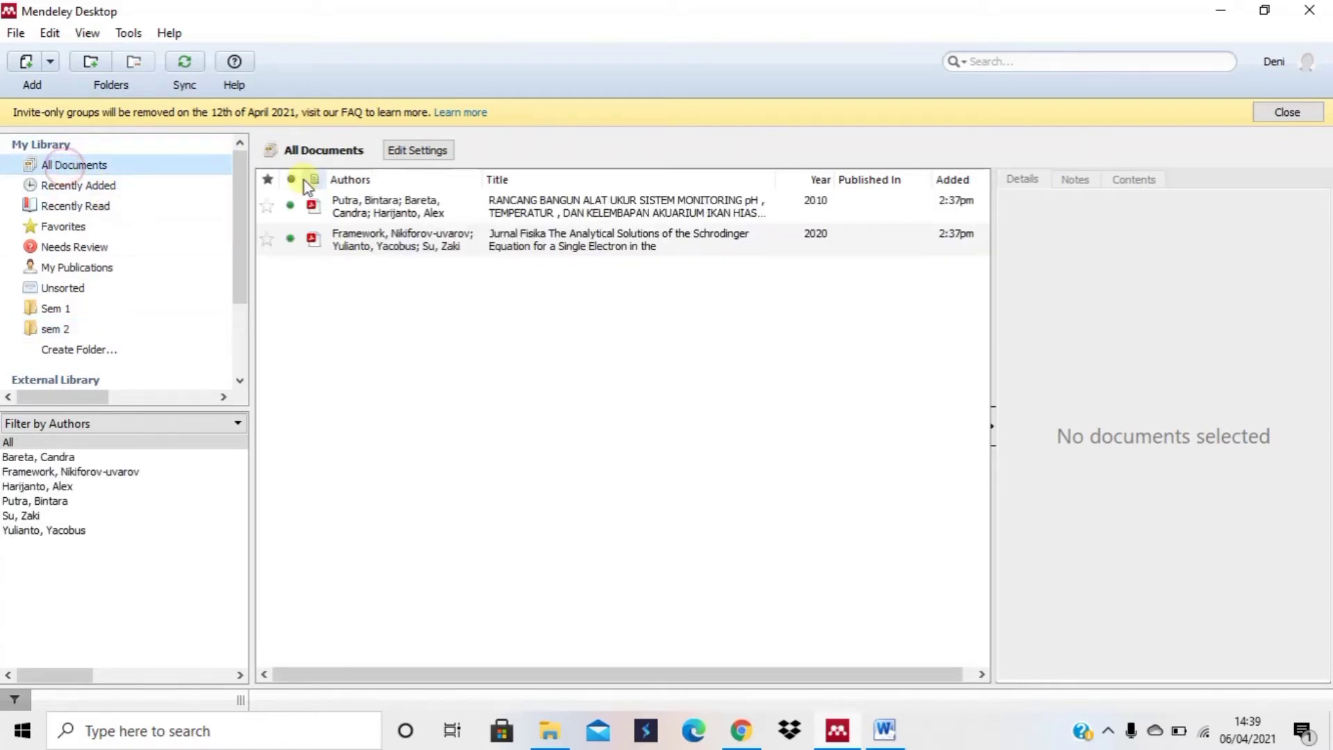
pyautogui.click(374, 209)
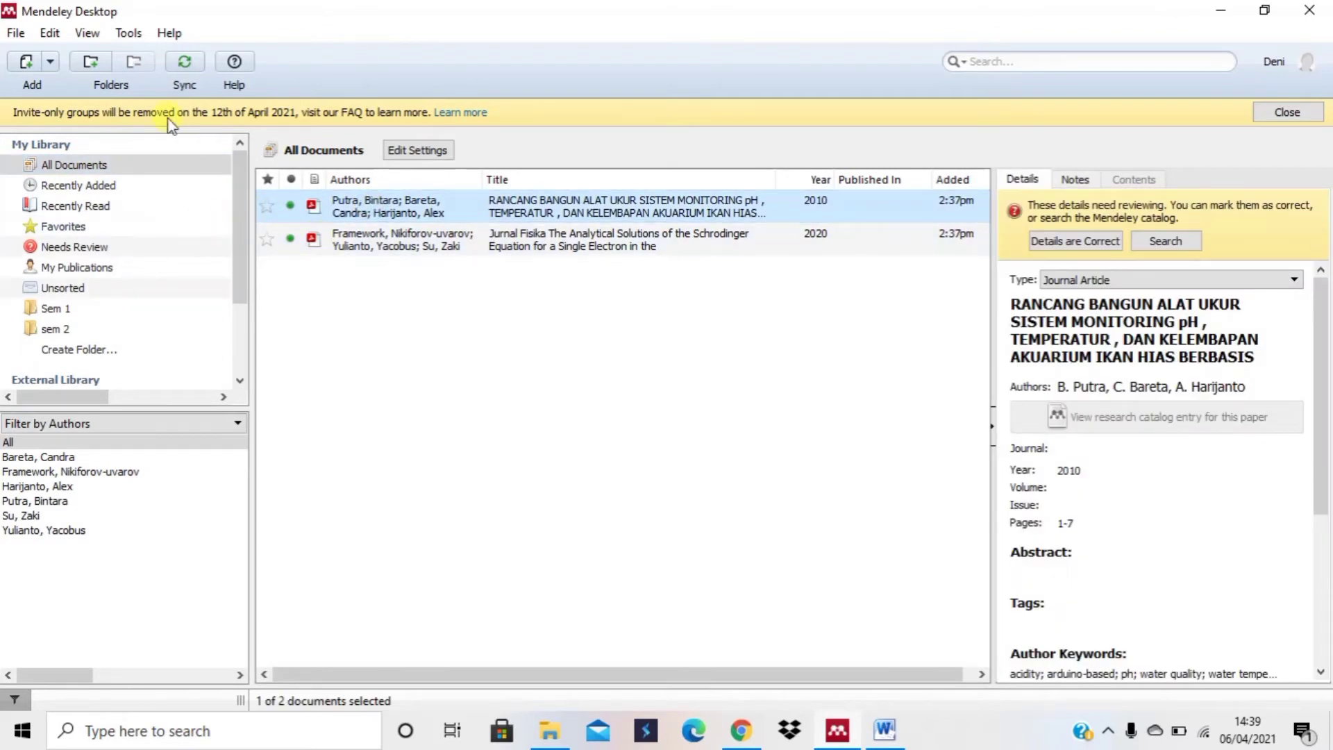
pyautogui.click(51, 61)
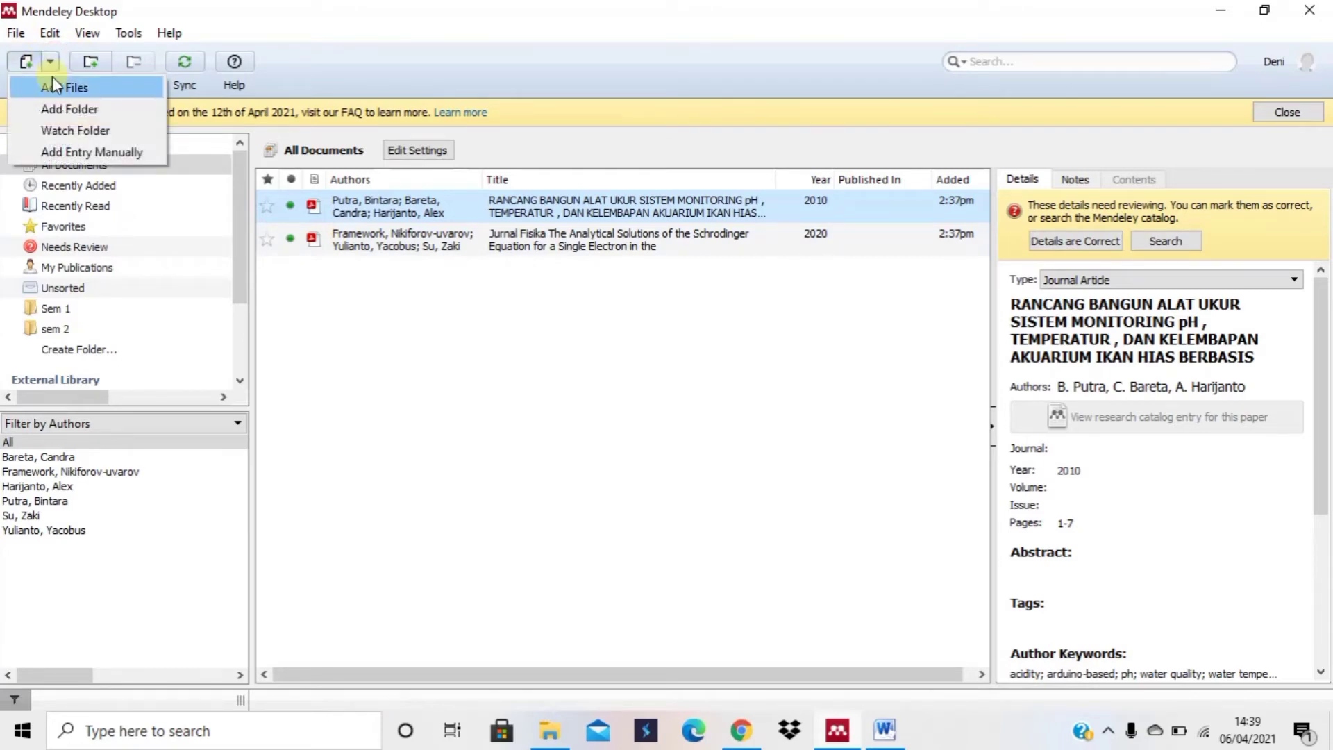
pyautogui.click(56, 87)
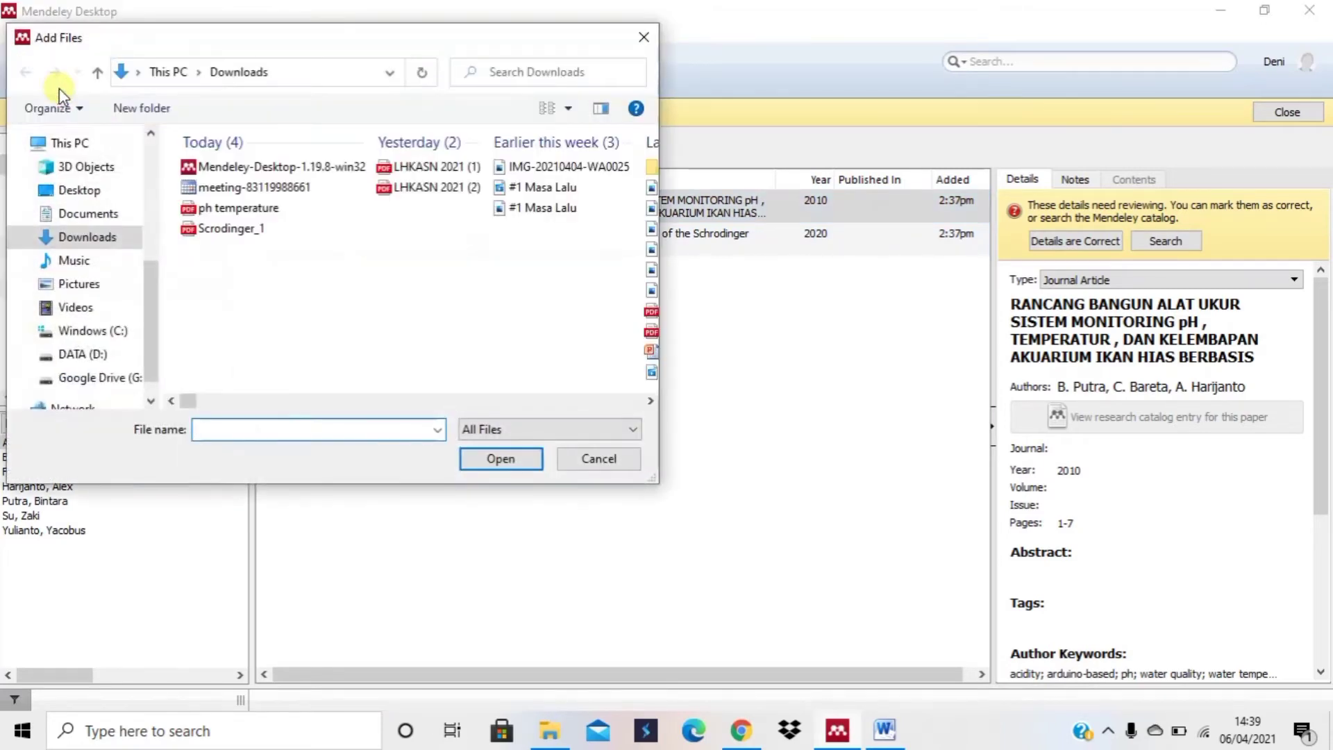
pyautogui.scroll(-5, 273, 282)
pyautogui.click(276, 289)
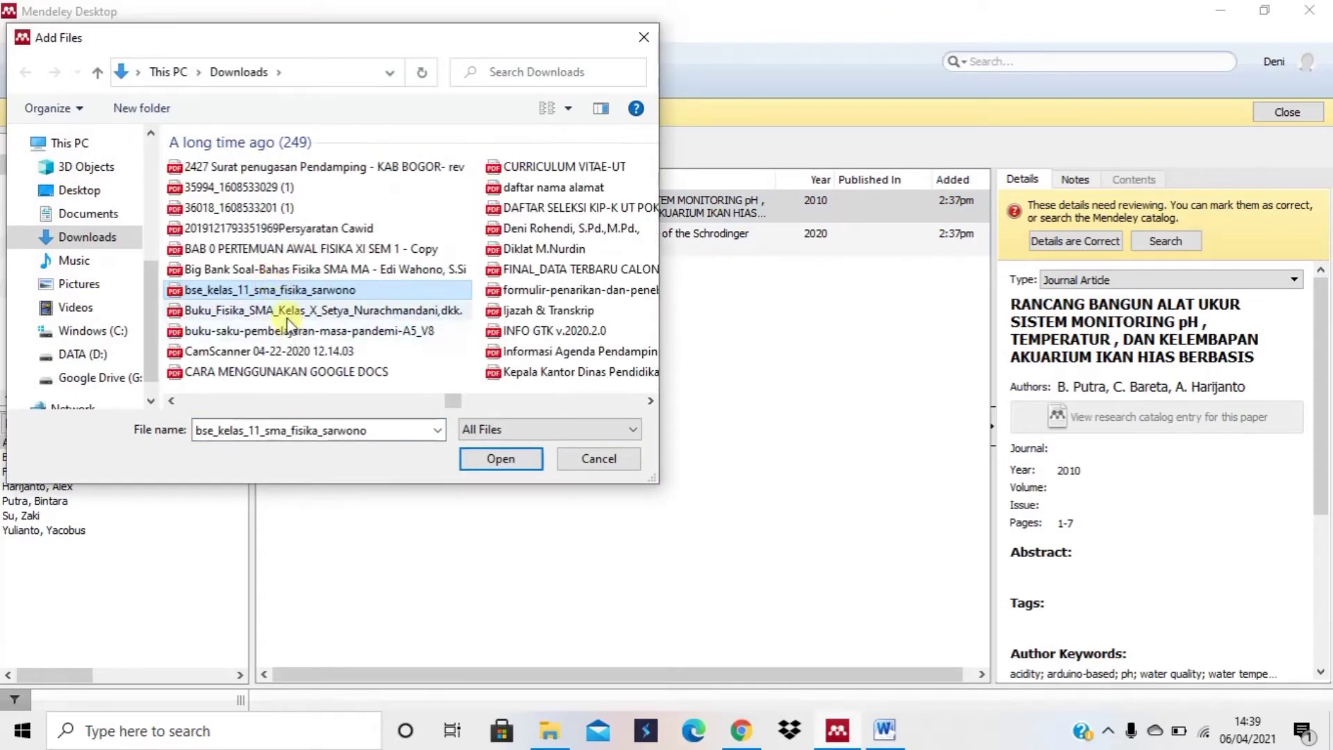
pyautogui.click(292, 310)
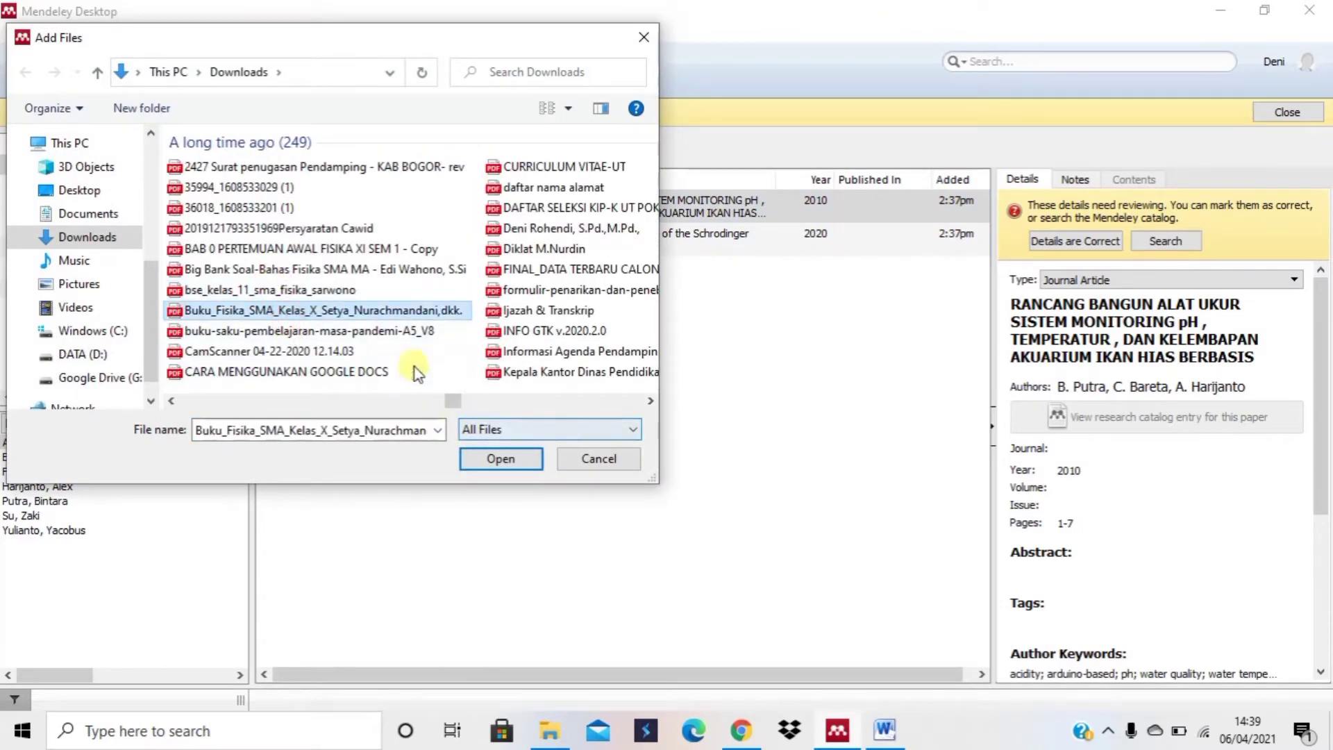
pyautogui.click(500, 459)
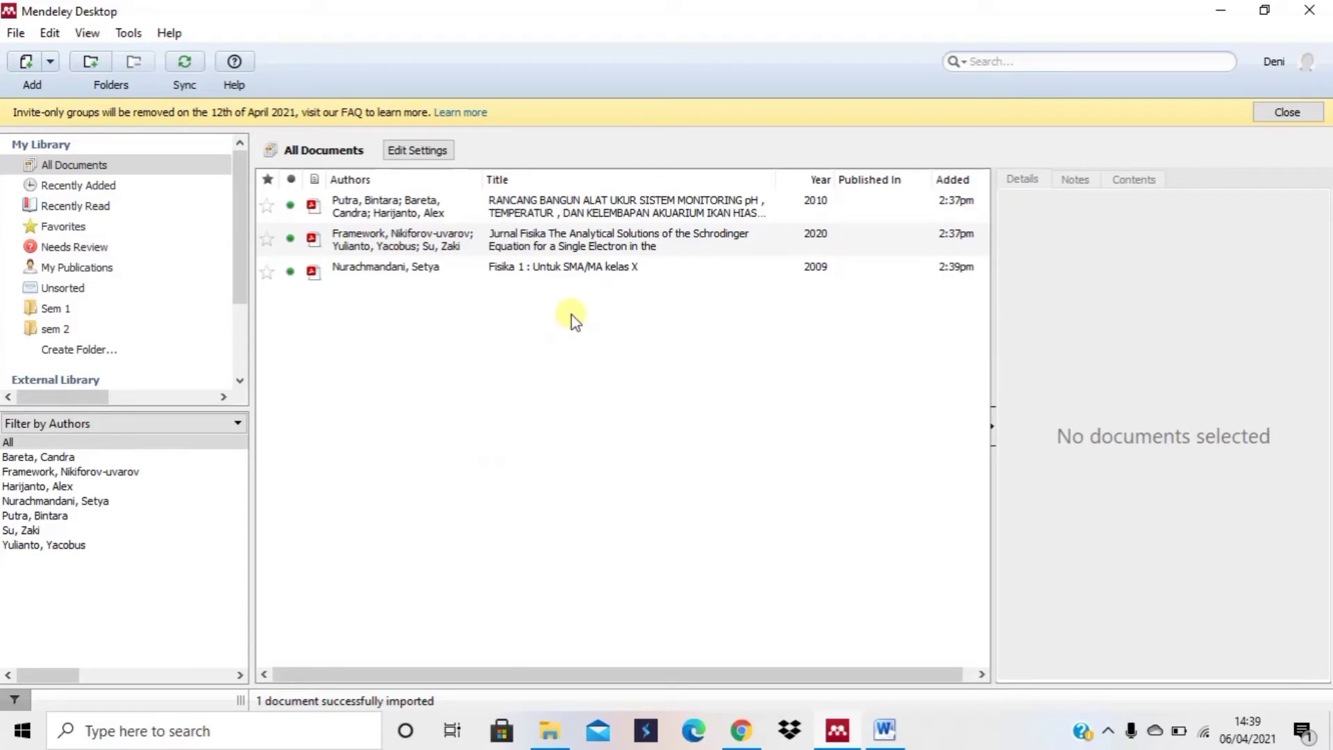
# Step: Examine the bibliographic details of the imported physics textbook and the two journal articles, ending on the Schrodinger equation paper
pyautogui.click(571, 279)
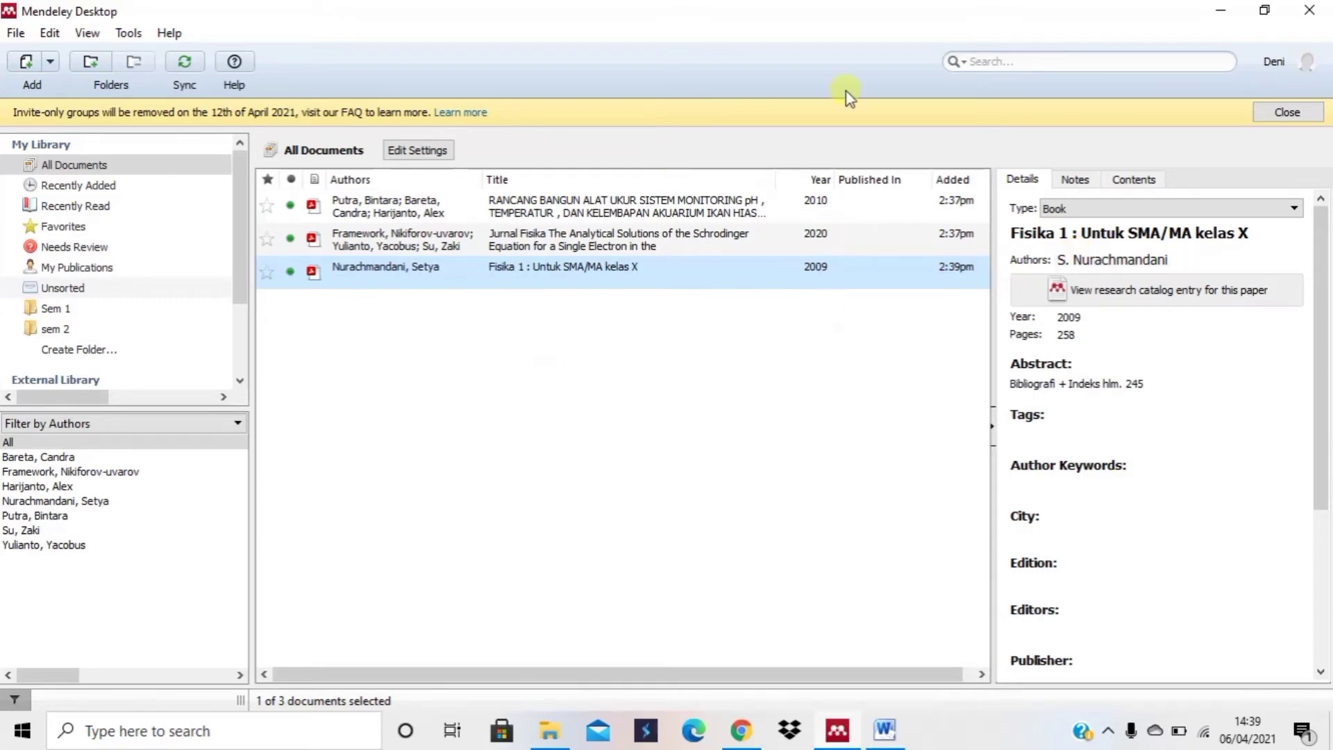
pyautogui.click(404, 216)
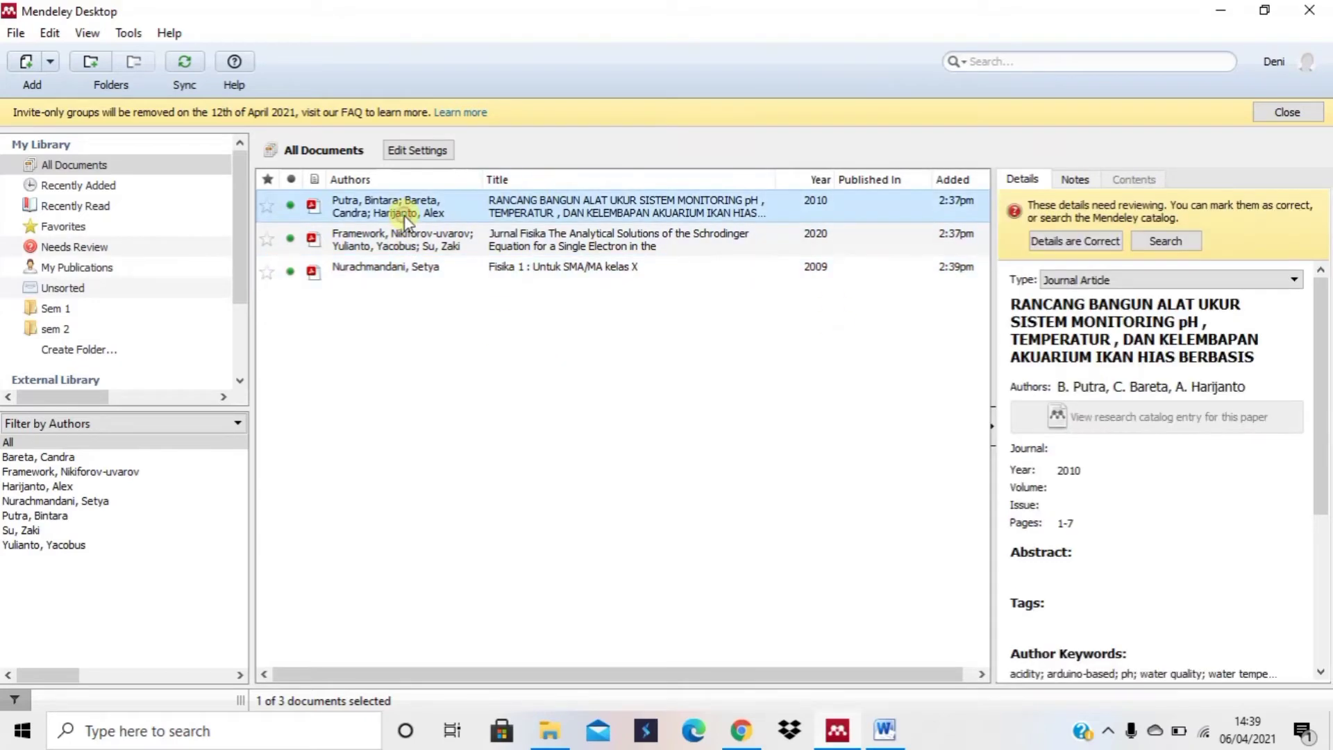
pyautogui.click(413, 242)
pyautogui.click(421, 274)
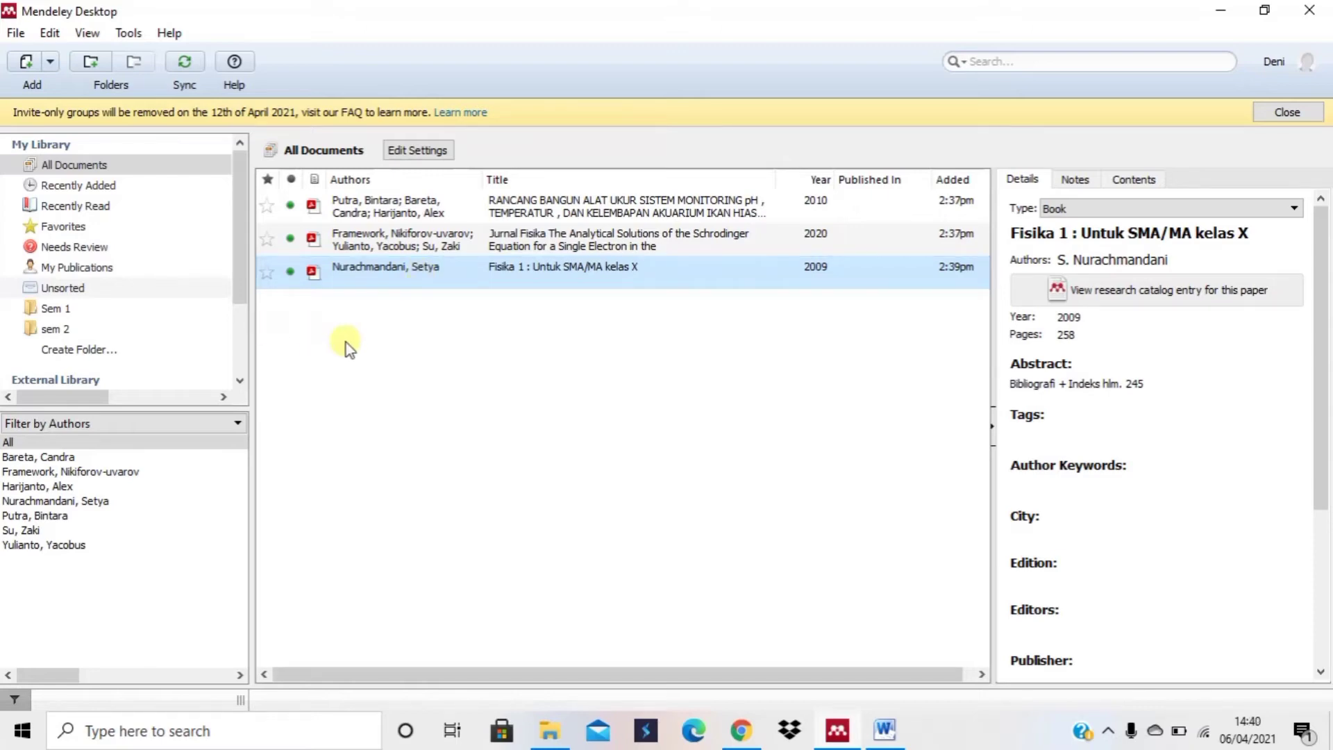
pyautogui.click(464, 200)
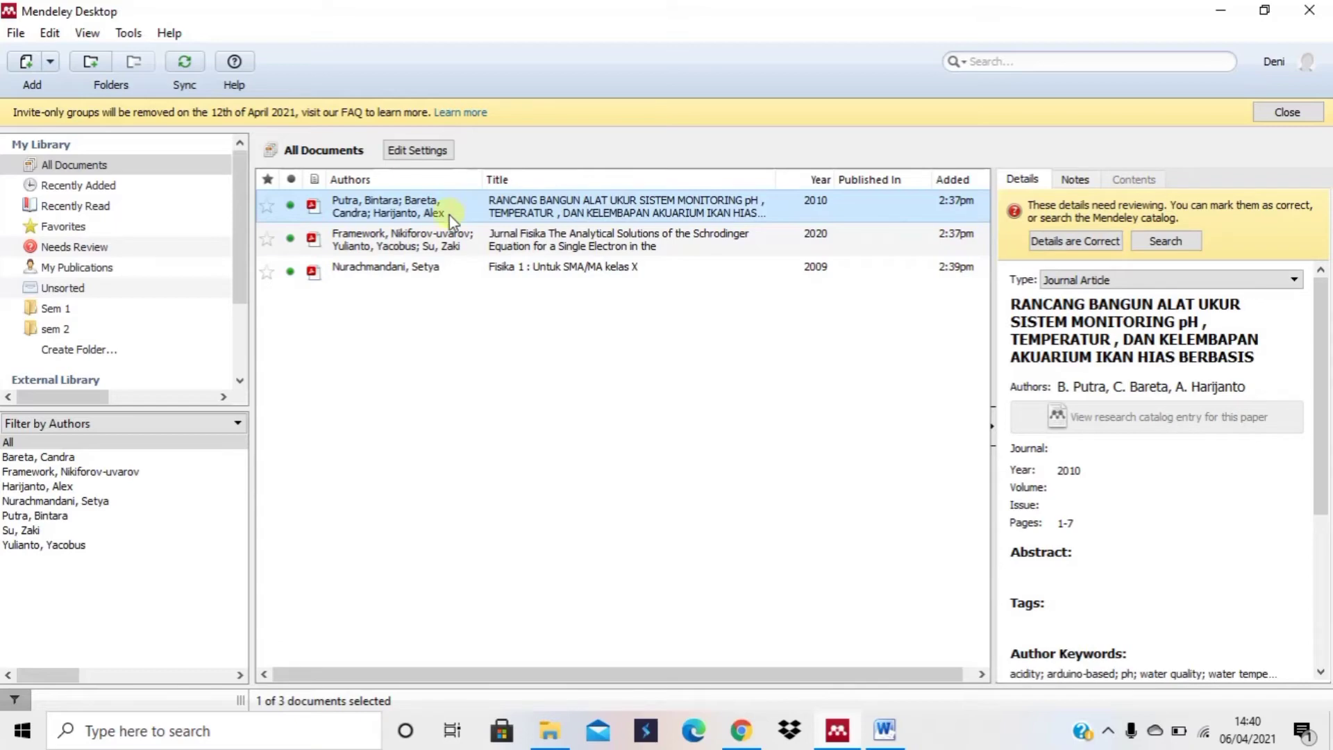
pyautogui.click(433, 229)
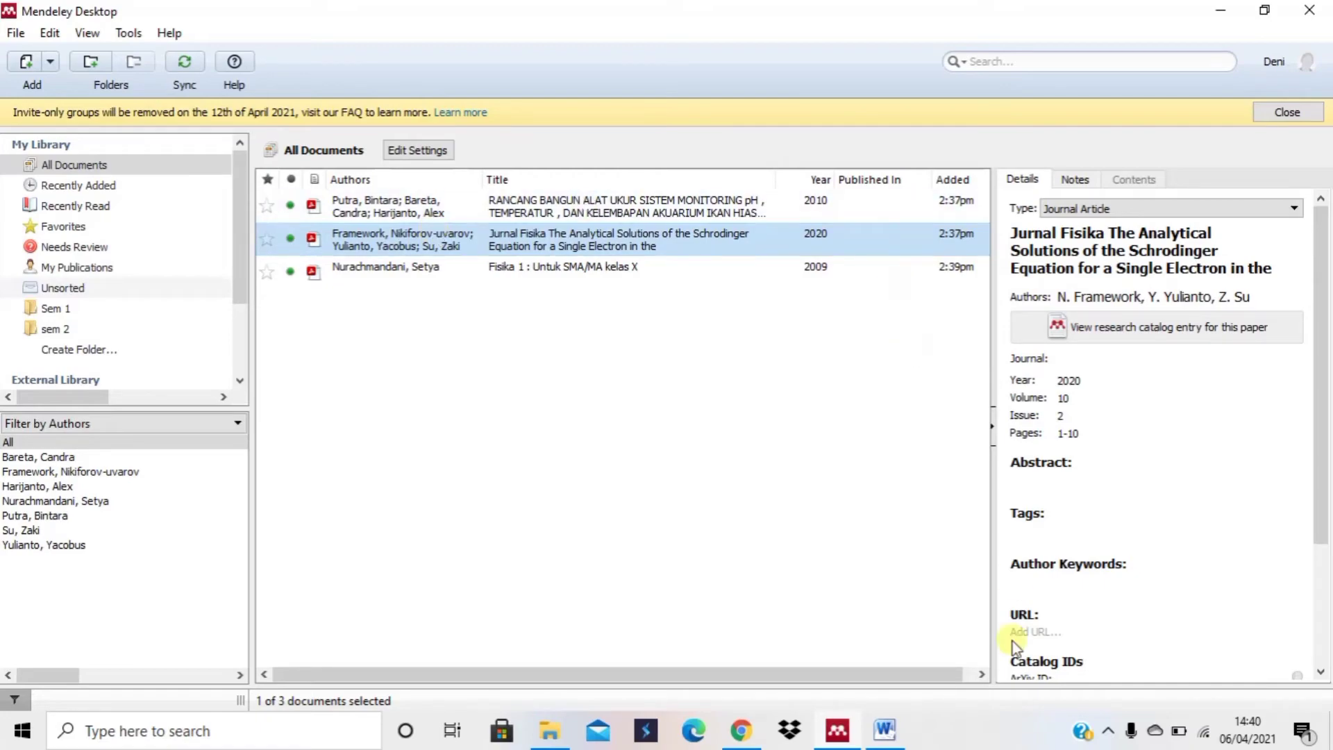
# Step: Switch to Word and look through the Mengenal Covid-19 article, returning the cursor to the start of its first paragraph
pyautogui.click(883, 730)
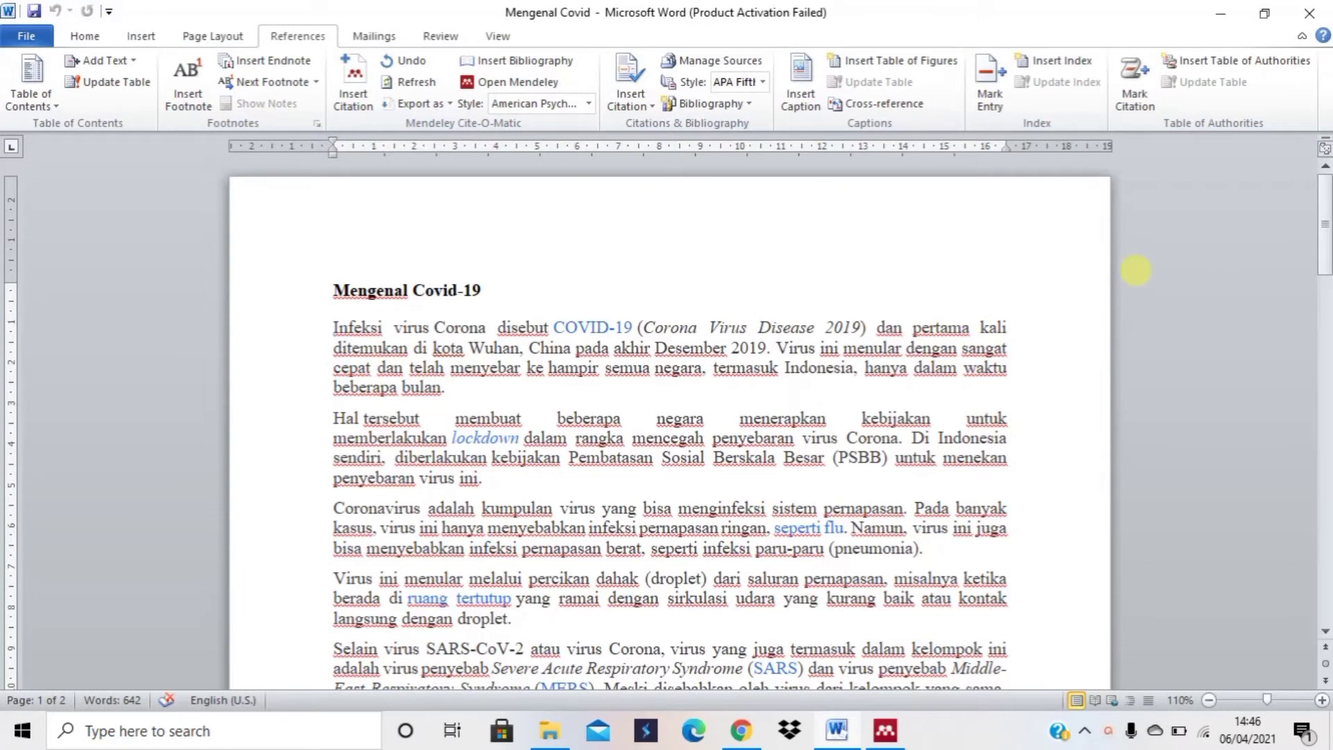
pyautogui.press('Up')
pyautogui.press('Down')
pyautogui.press('Up')
pyautogui.press('Down')
pyautogui.press('Down')
pyautogui.press('Down')
pyautogui.press('Down')
pyautogui.press('Down')
pyautogui.press('Down')
pyautogui.press('Down')
pyautogui.press('Down')
pyautogui.press('Down')
pyautogui.press('Down')
pyautogui.press('Down')
pyautogui.press('Down')
pyautogui.press('Down')
pyautogui.press('Down')
pyautogui.press('Down')
pyautogui.press('Down')
pyautogui.press('Down')
pyautogui.press('Down')
pyautogui.press('Down')
pyautogui.press('Down')
pyautogui.press('Down')
pyautogui.press('Down')
pyautogui.press('Down')
pyautogui.press('Down')
pyautogui.press('Down')
pyautogui.press('Down')
pyautogui.press('Down')
pyautogui.press('Down')
pyautogui.press('Down')
pyautogui.press('Down')
pyautogui.press('Up')
pyautogui.press('Up')
pyautogui.press('Up')
pyautogui.press('Up')
pyautogui.press('Up')
pyautogui.press('Up')
pyautogui.press('Up')
pyautogui.press('Up')
pyautogui.press('Up')
pyautogui.press('Up')
pyautogui.press('Up')
pyautogui.press('Up')
pyautogui.press('Up')
pyautogui.press('Up')
pyautogui.press('Up')
pyautogui.press('Up')
pyautogui.press('Up')
pyautogui.press('Up')
pyautogui.press('Up')
pyautogui.press('Up')
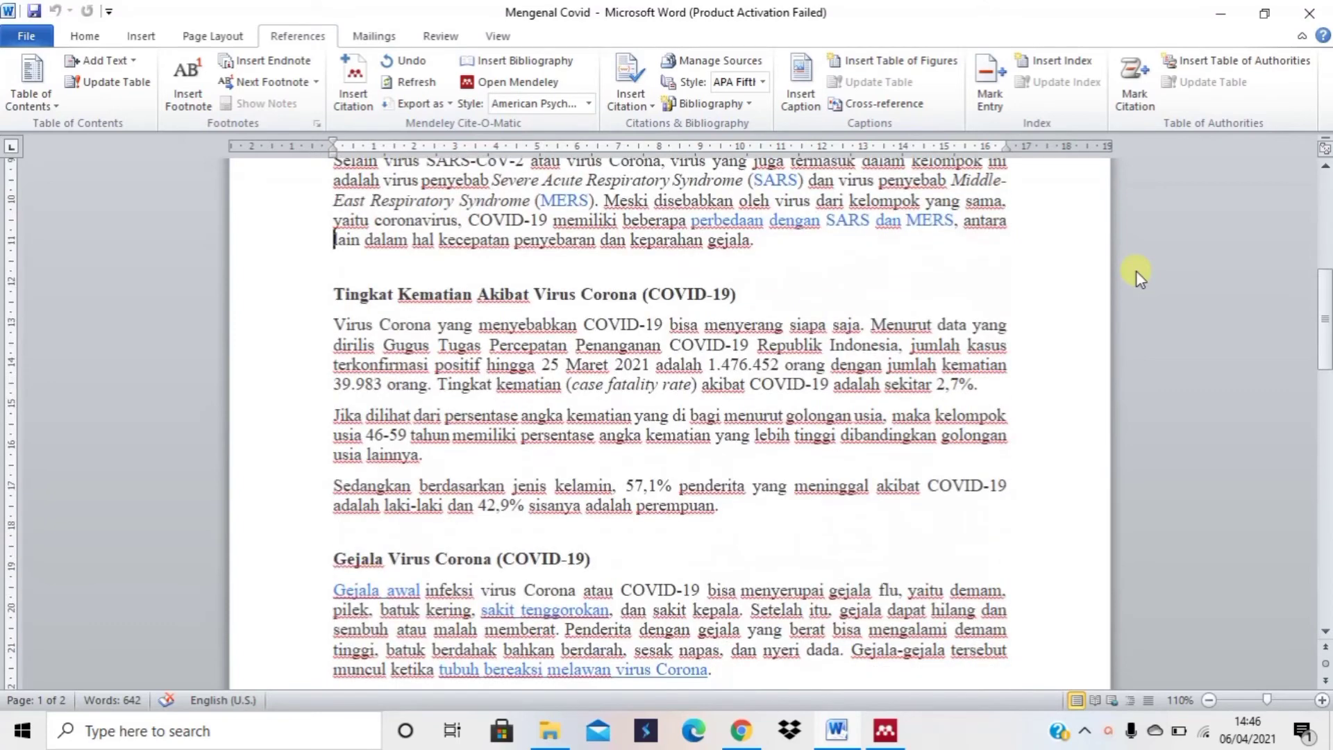
pyautogui.press('Up')
pyautogui.press('Up')
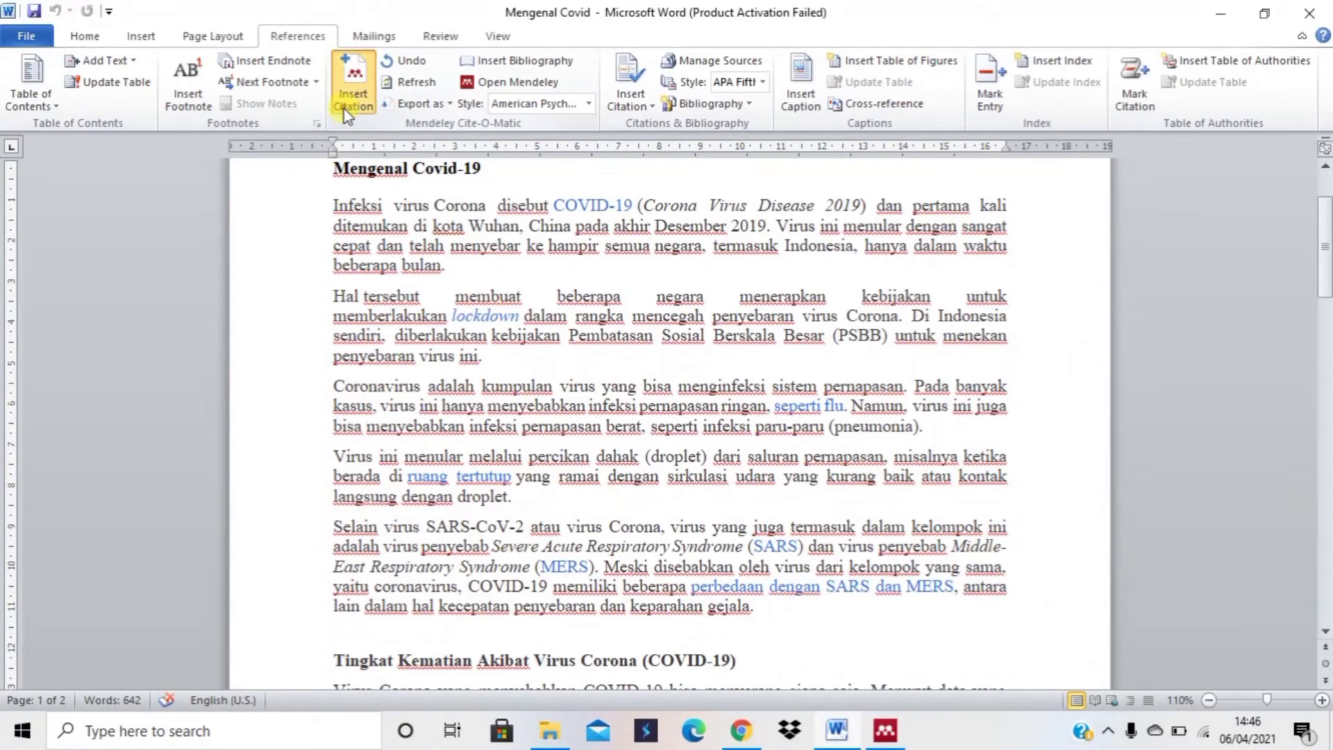
# Step: Start a Mendeley citation at the beginning of the first paragraph and switch to Mendeley Desktop to choose its source
pyautogui.click(345, 111)
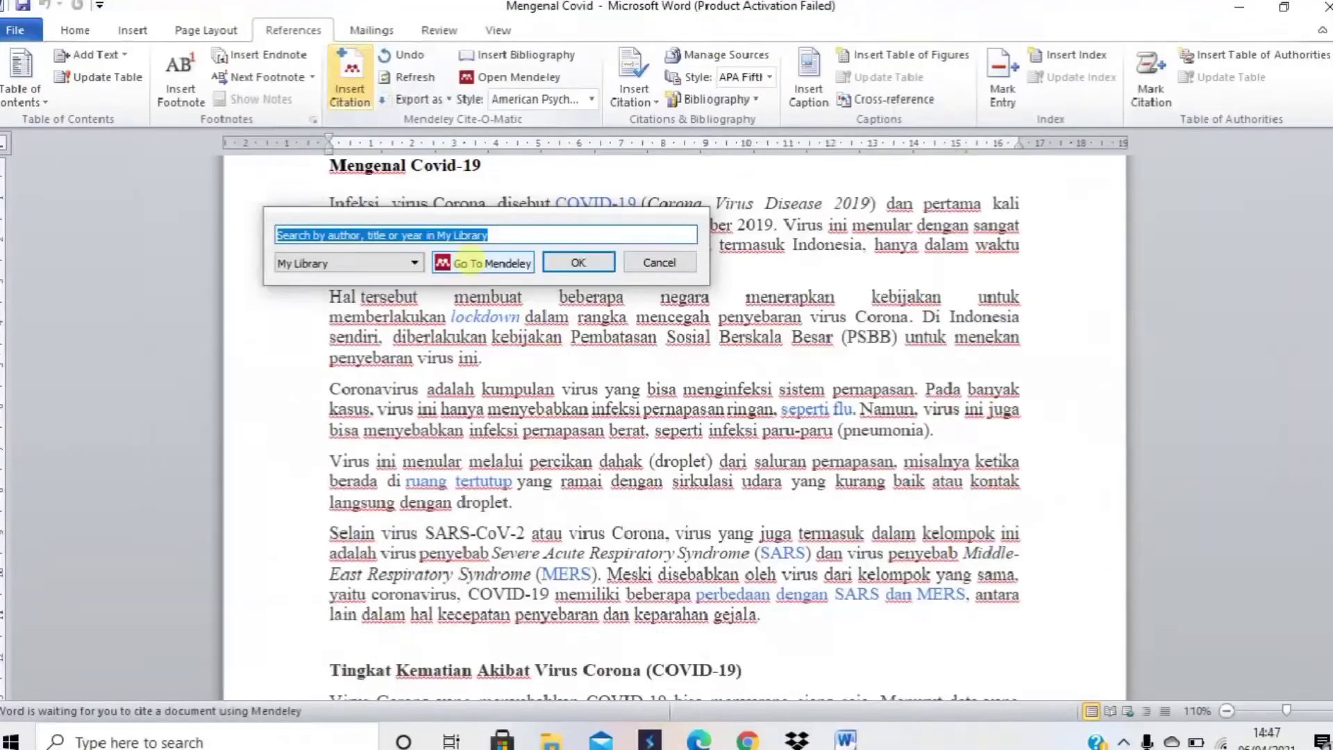
pyautogui.click(482, 263)
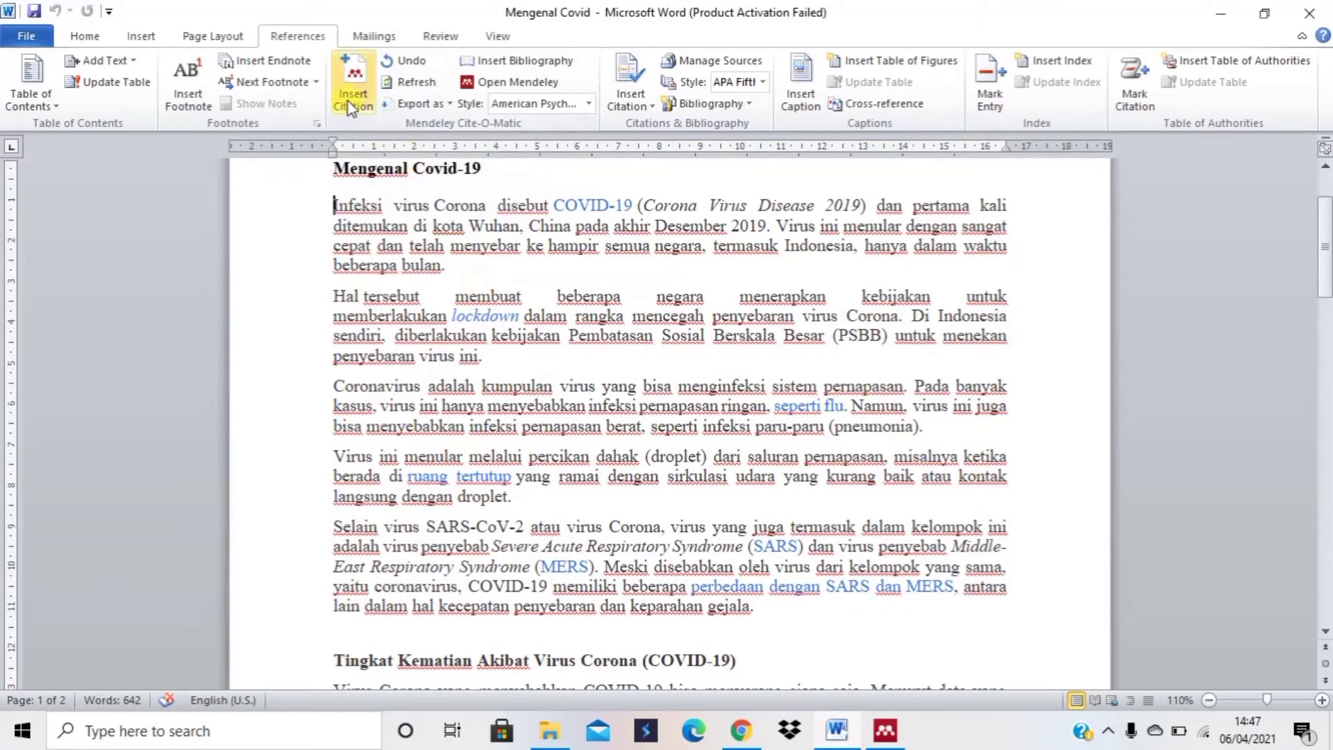
pyautogui.click(349, 108)
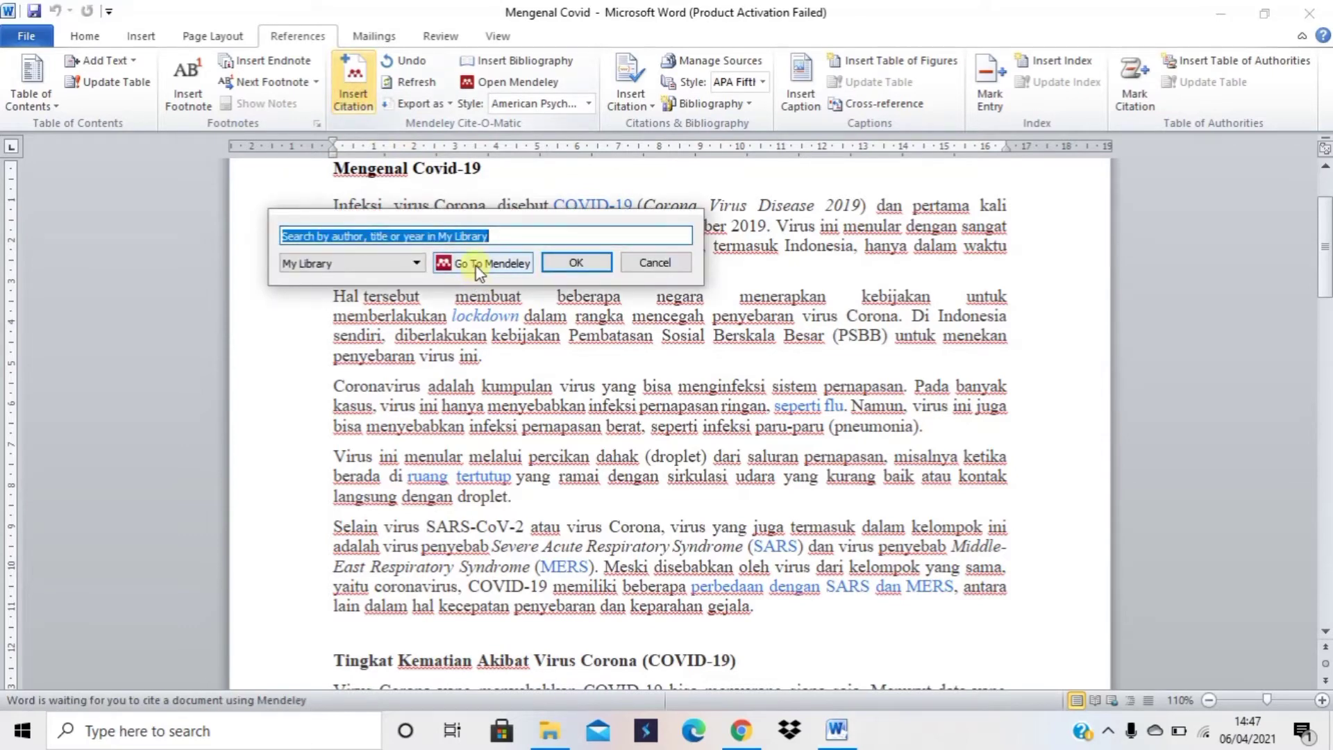
pyautogui.click(478, 268)
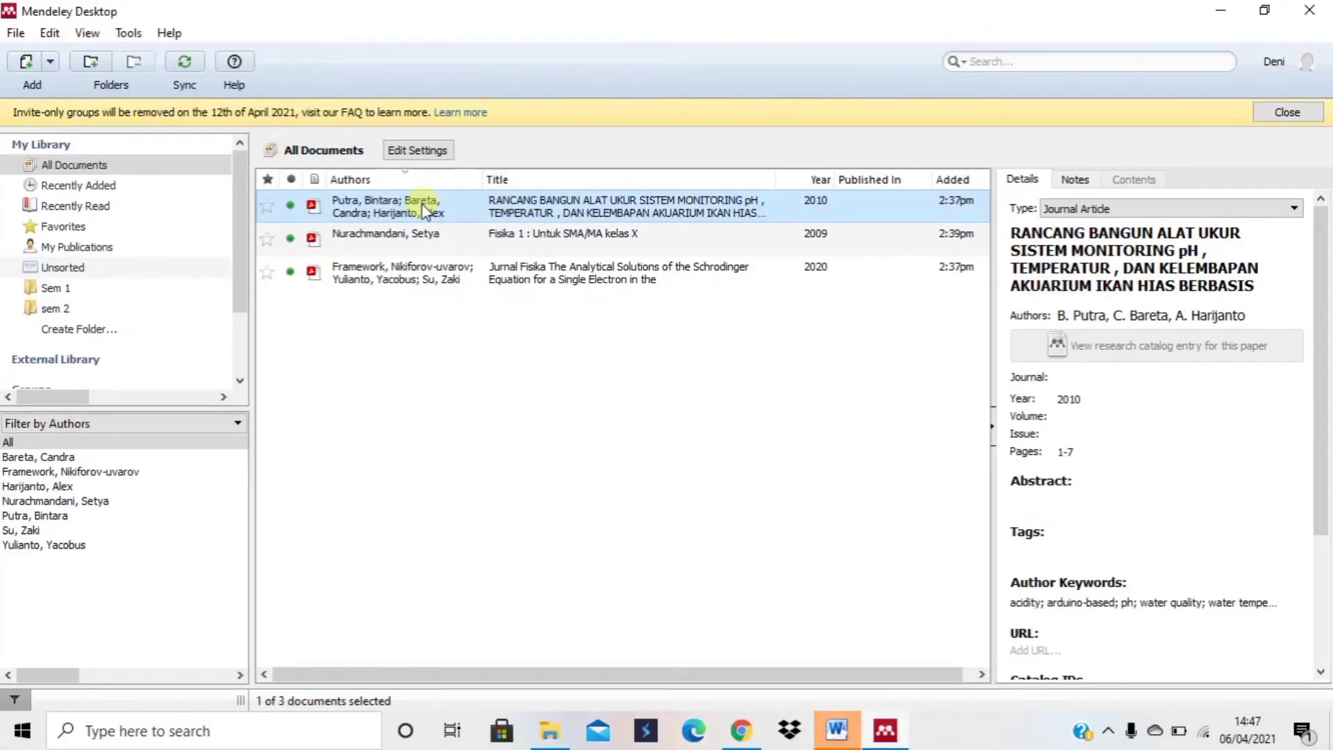
# Step: Open the journal article on pH and temperature monitoring, skim its abstract and second page, and close it
pyautogui.doubleClick(422, 206)
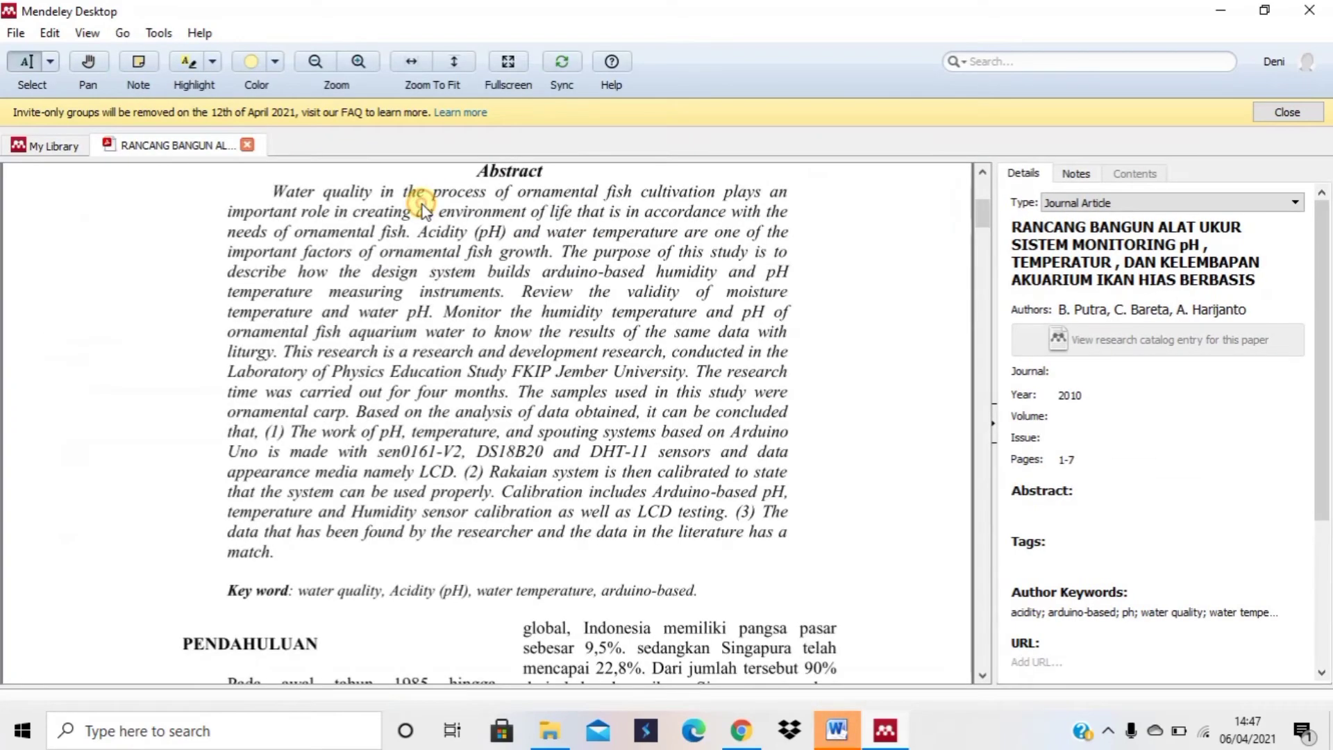
pyautogui.scroll(-3, 537, 312)
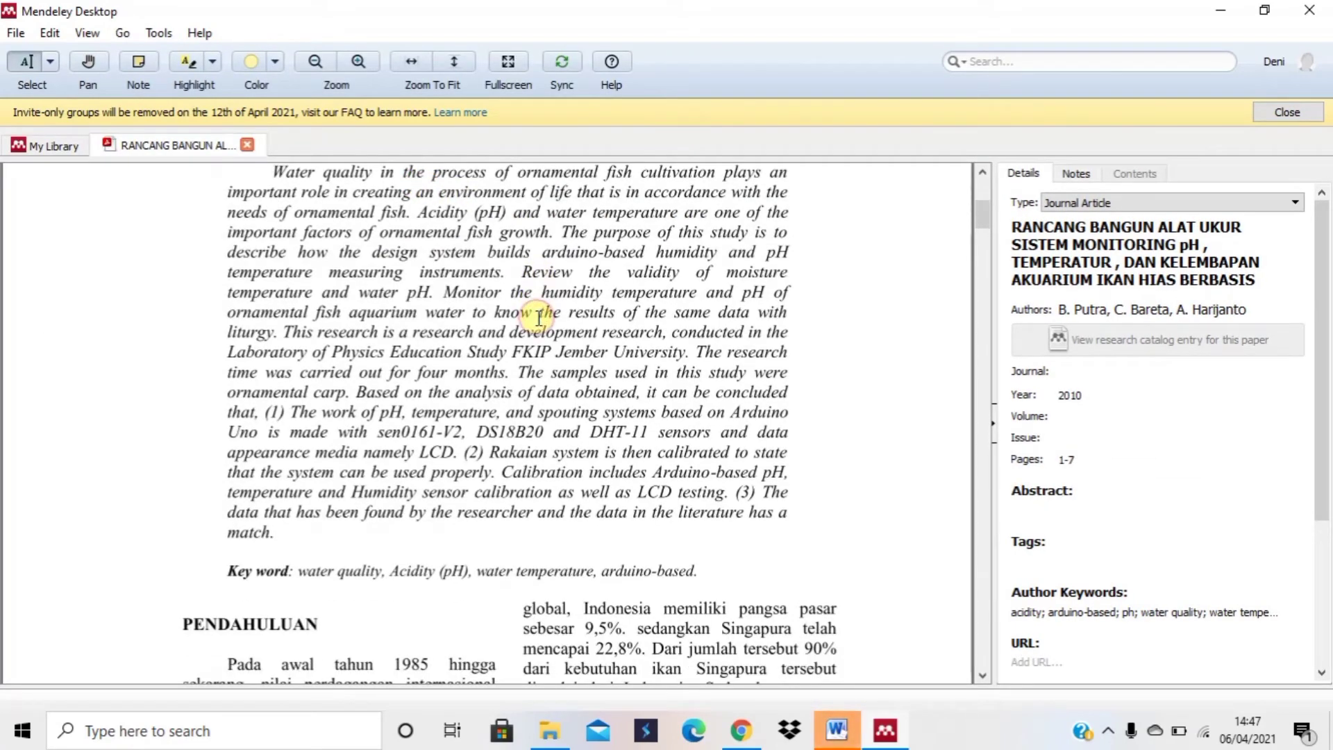
pyautogui.scroll(-5, 538, 318)
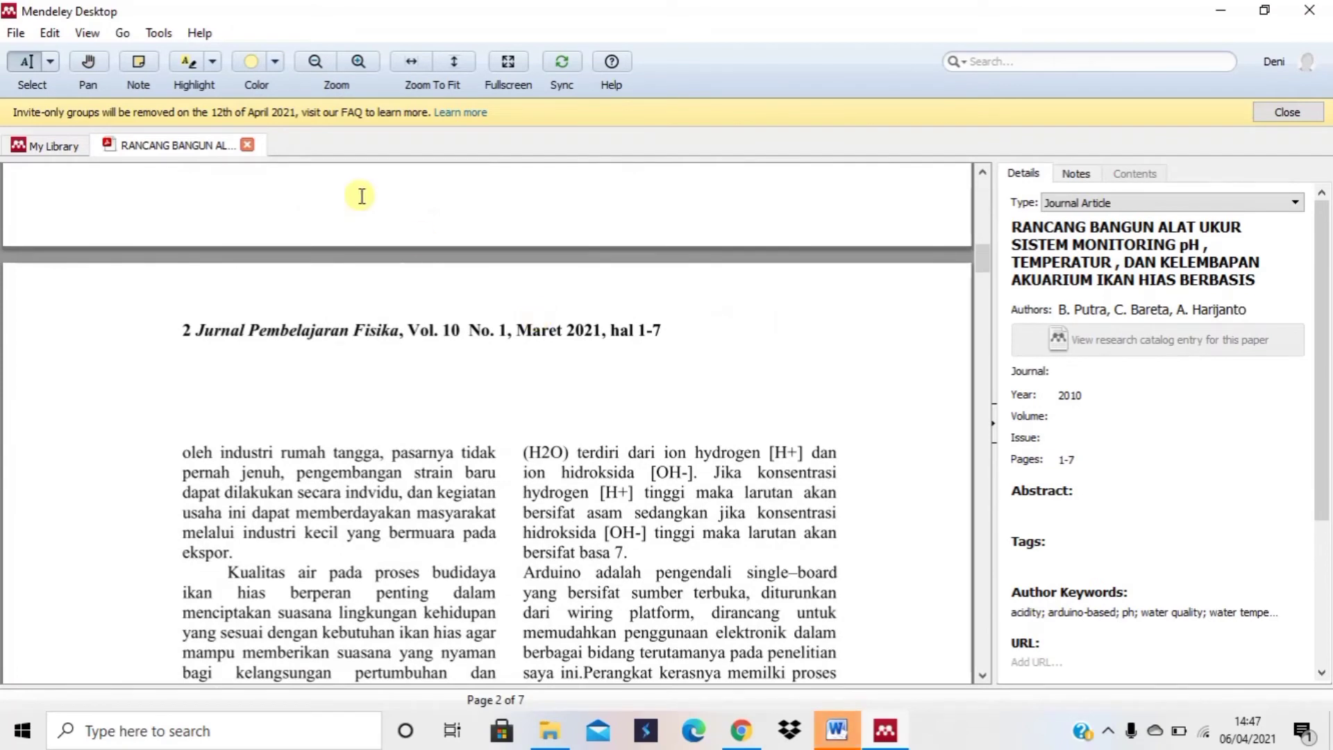
pyautogui.click(247, 145)
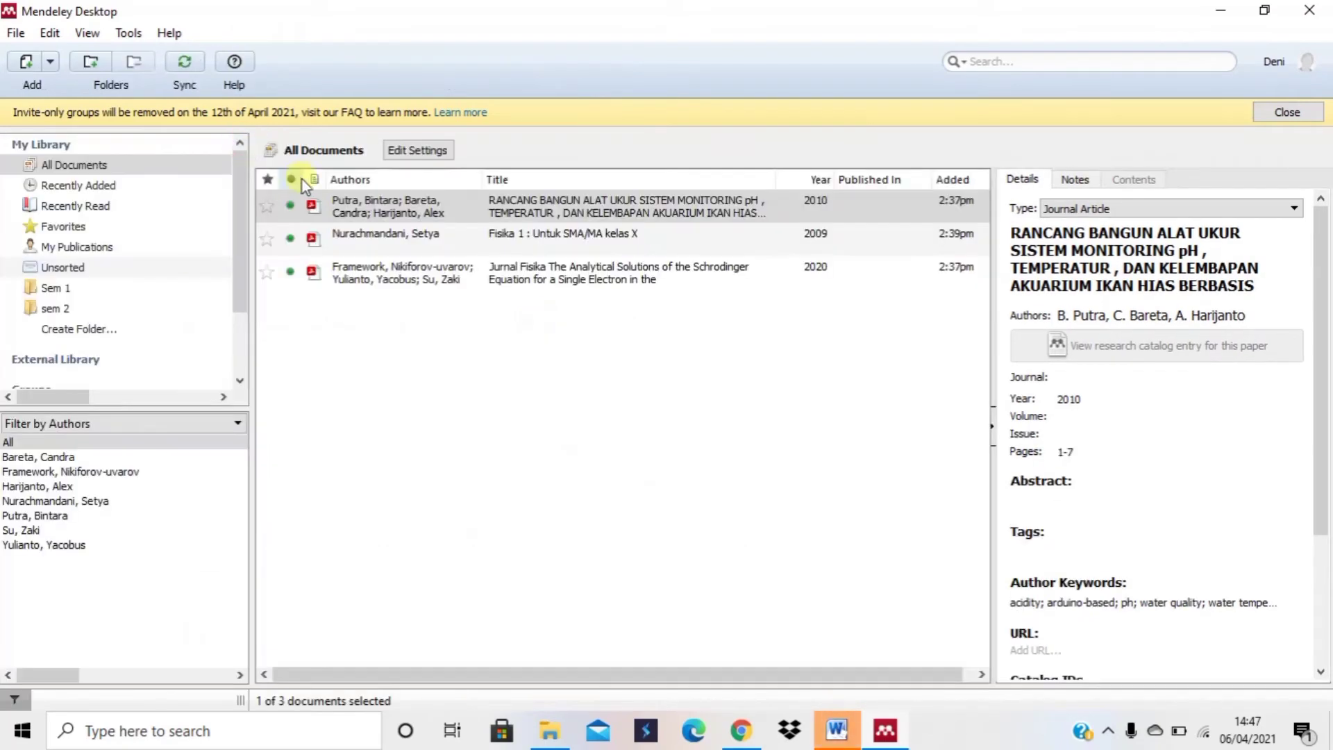
# Step: Cite the 2010 journal article on pH and temperature monitoring at the beginning of the first paragraph of the Word document
pyautogui.click(369, 210)
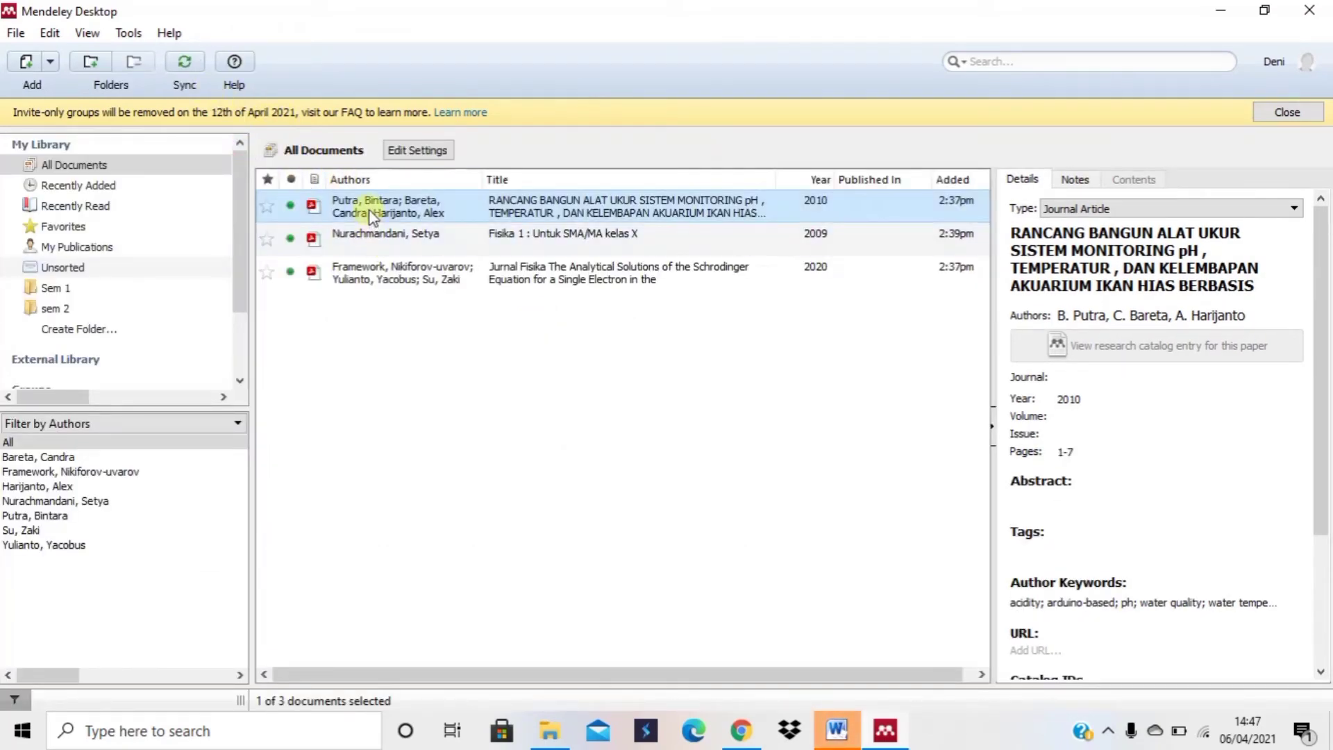
pyautogui.click(376, 236)
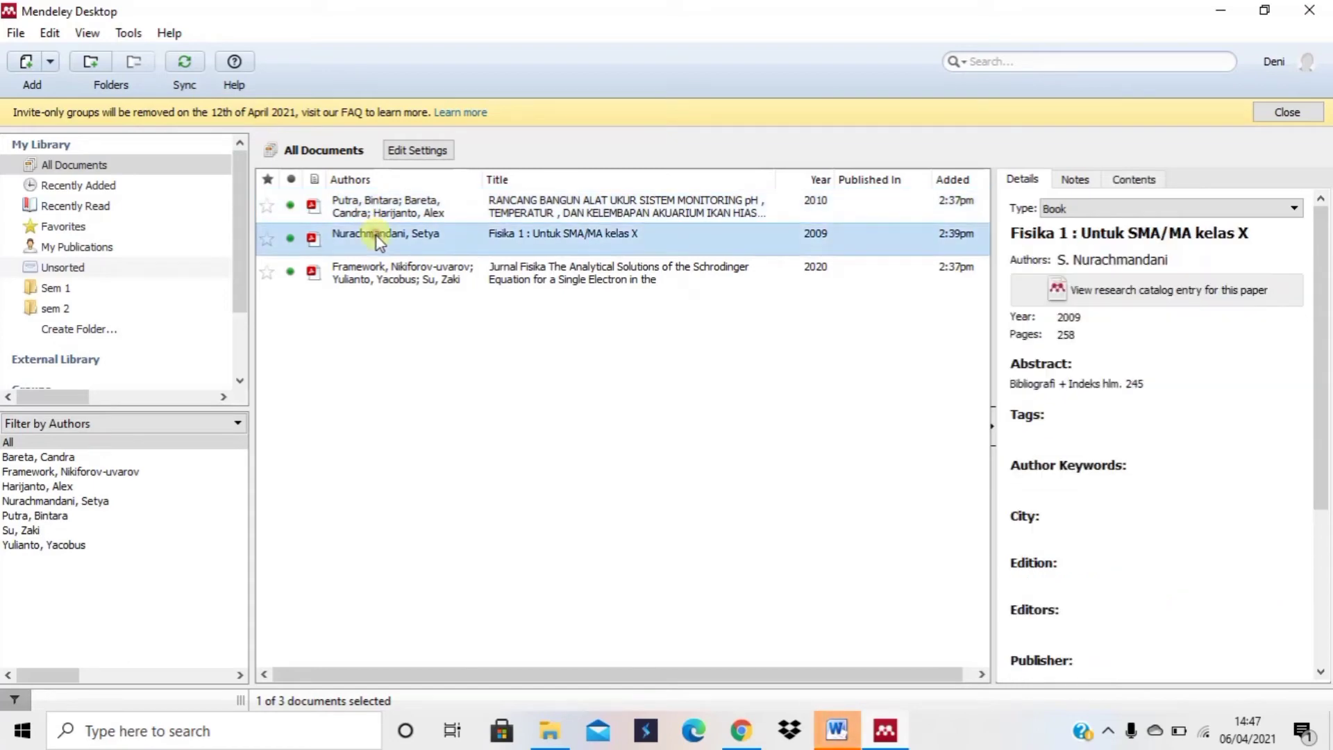
pyautogui.click(380, 212)
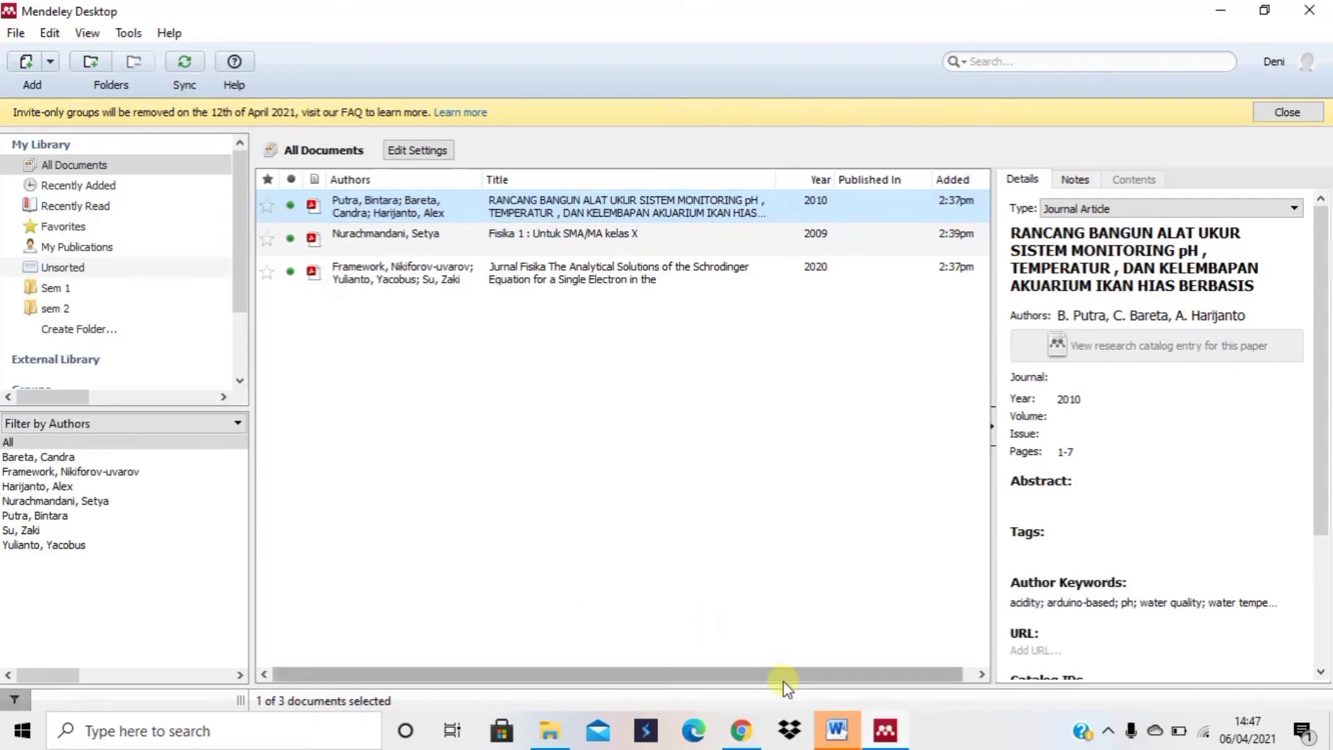
pyautogui.click(837, 730)
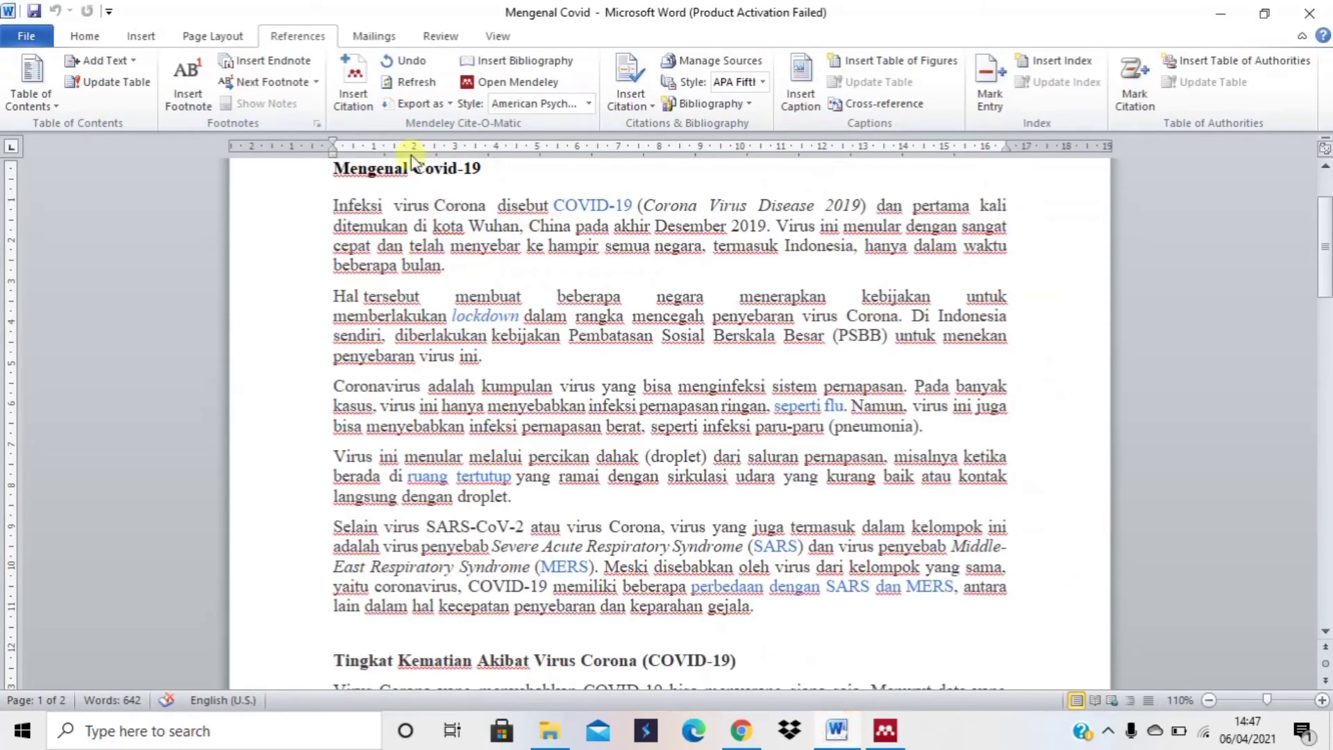
pyautogui.click(363, 101)
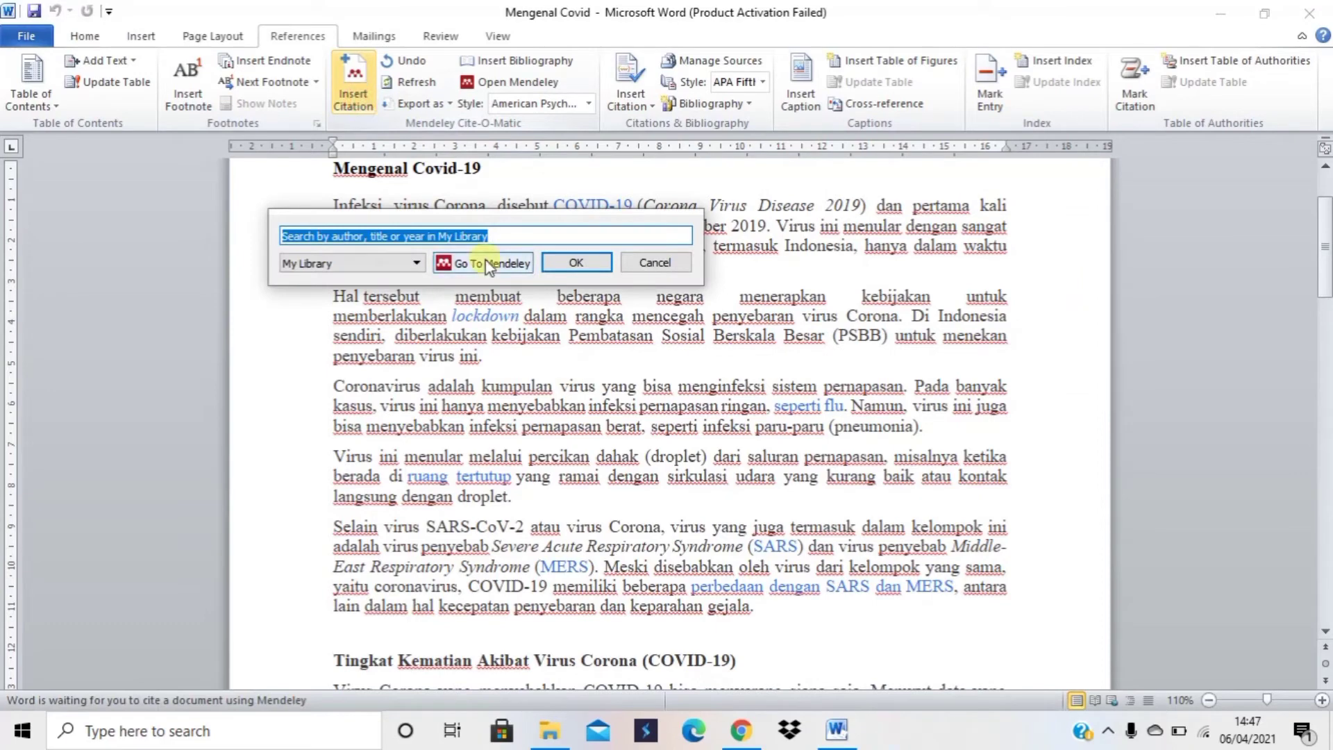
pyautogui.click(488, 262)
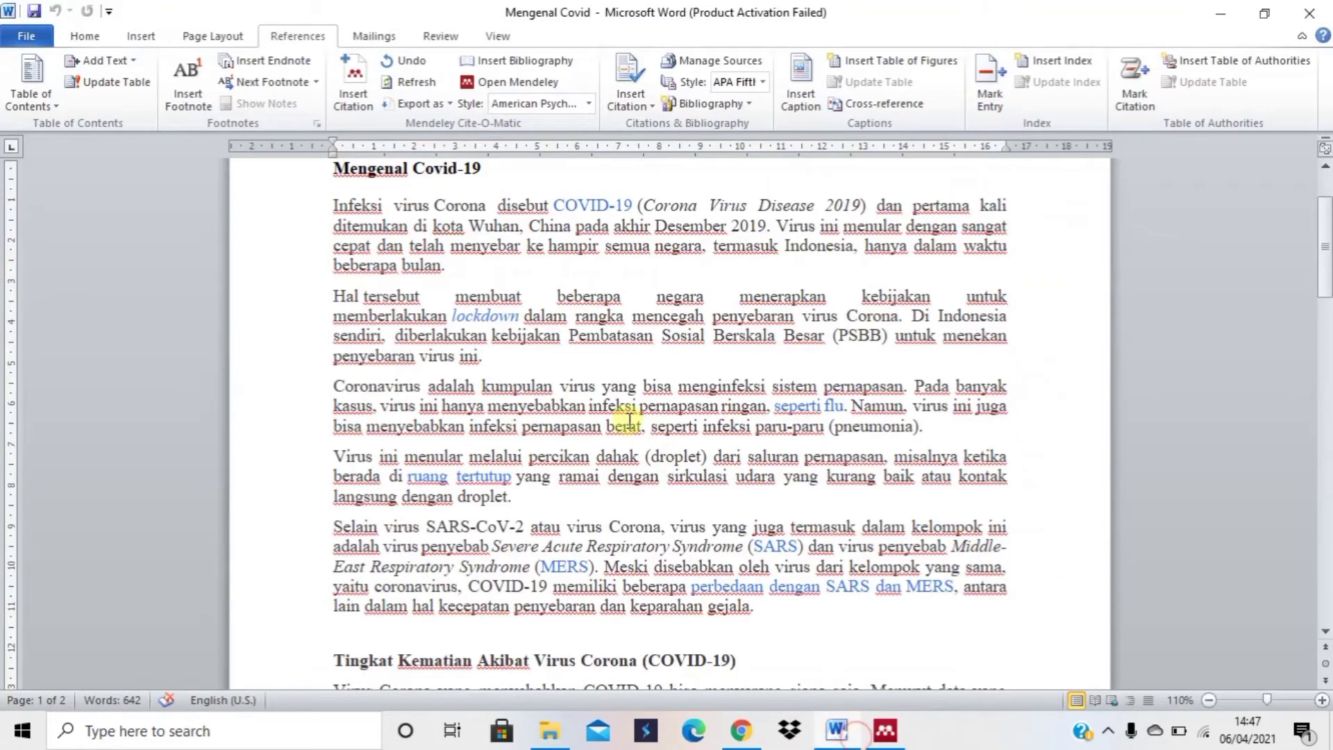
pyautogui.click(357, 102)
pyautogui.click(474, 263)
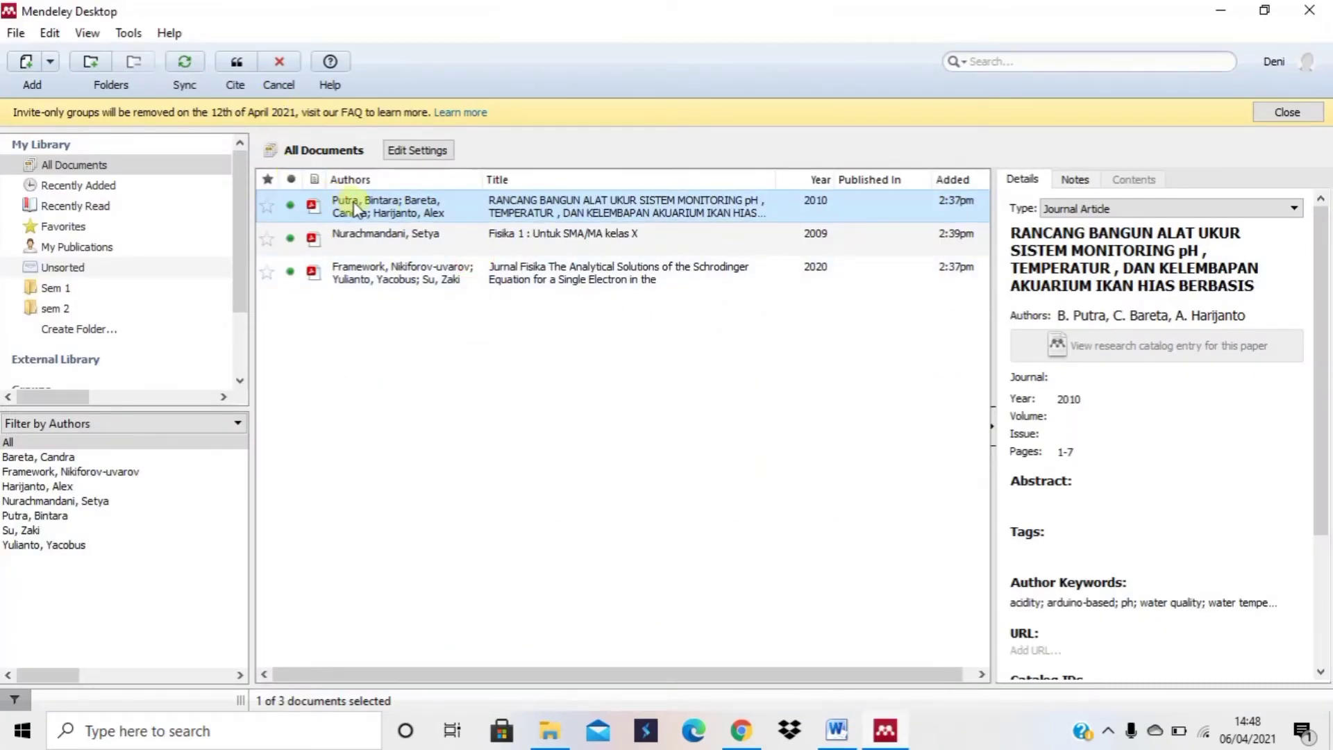
pyautogui.click(237, 61)
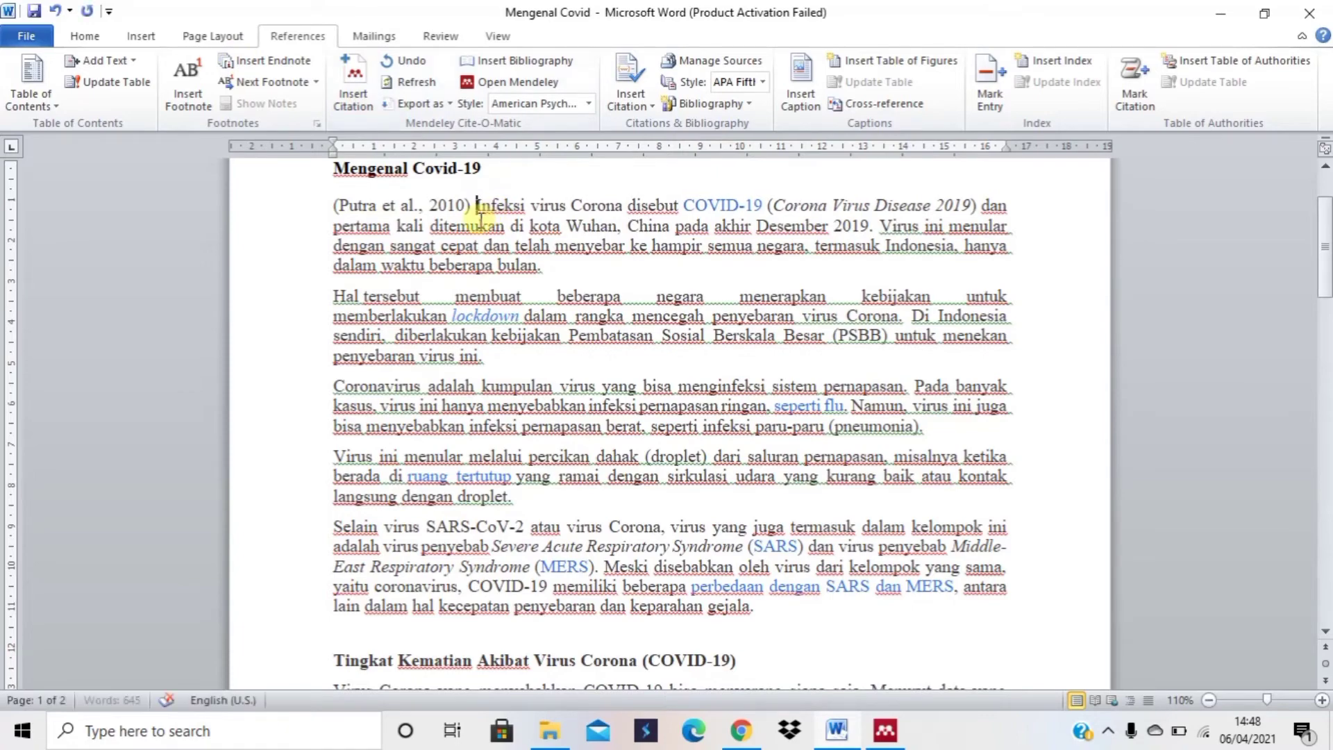
# Step: Set the Mendeley citation style to American Psychological Association 7th edition
pyautogui.press('Left')
pyautogui.press('Left')
pyautogui.press('Right')
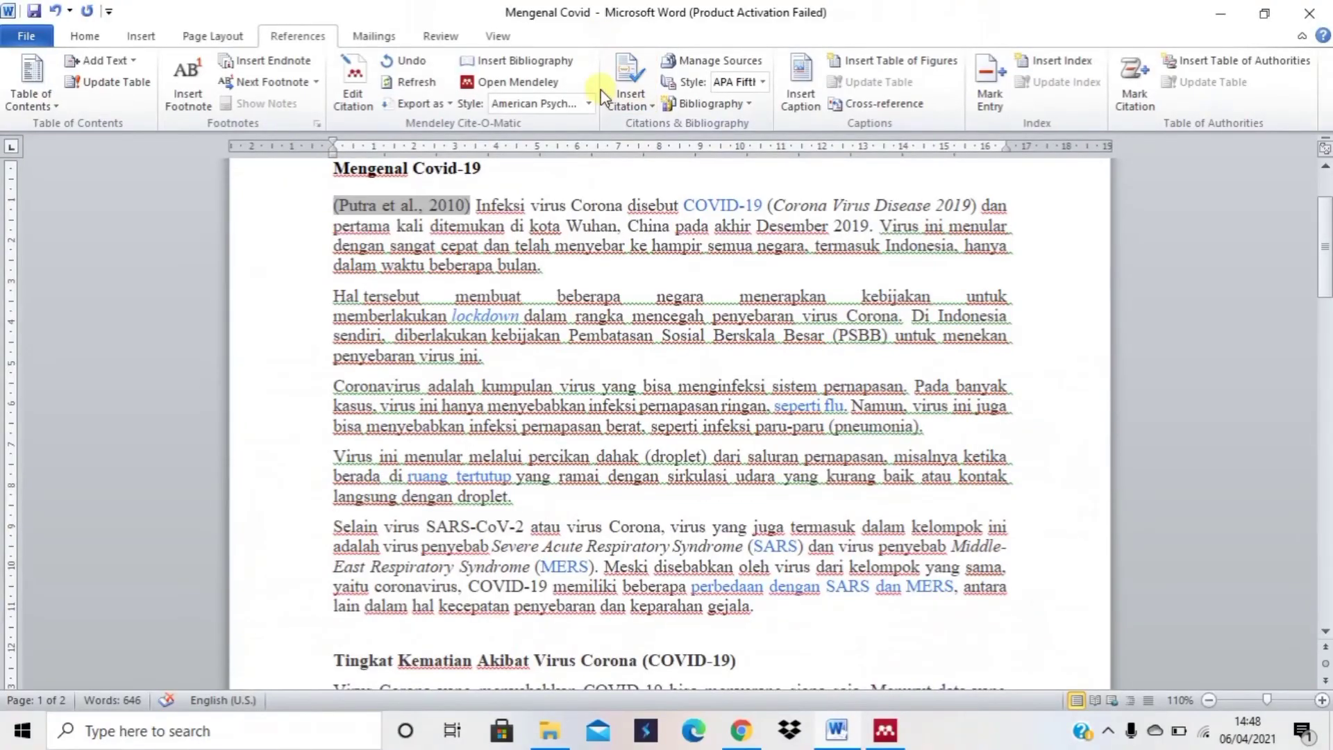
pyautogui.click(589, 104)
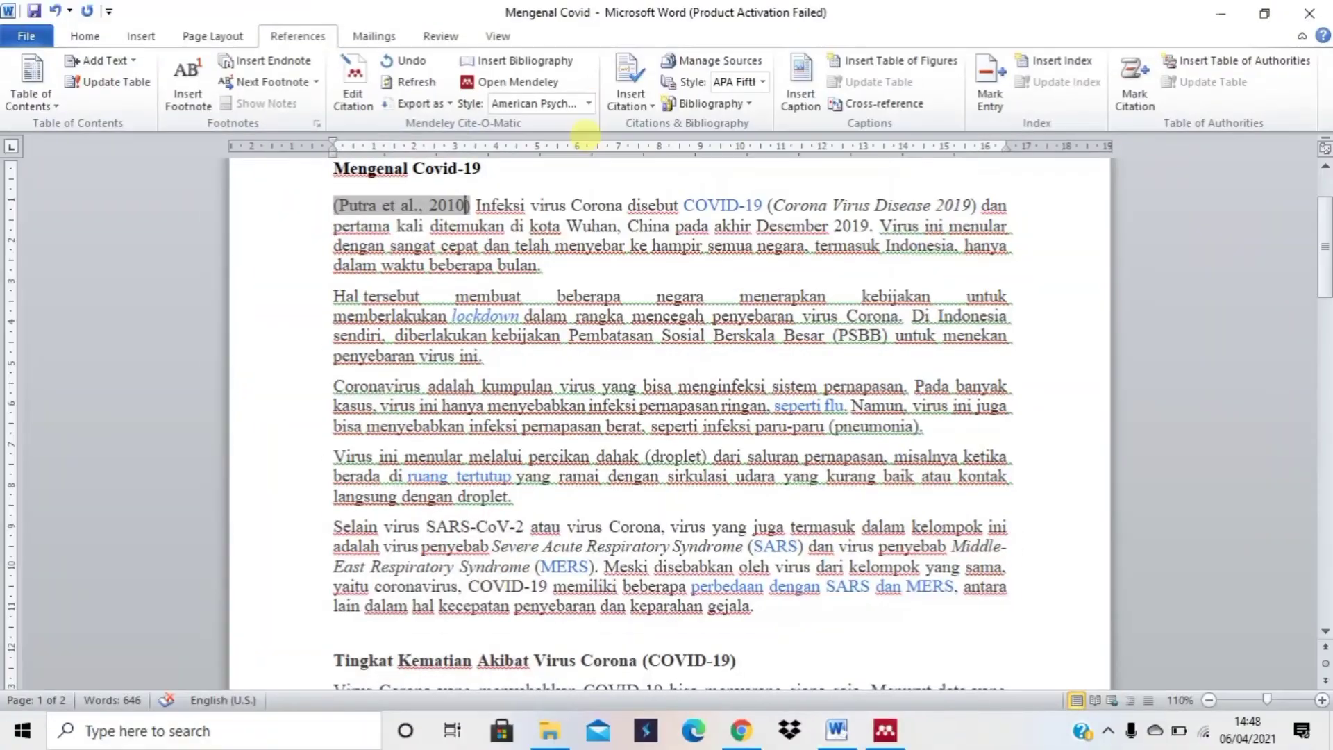
pyautogui.click(536, 79)
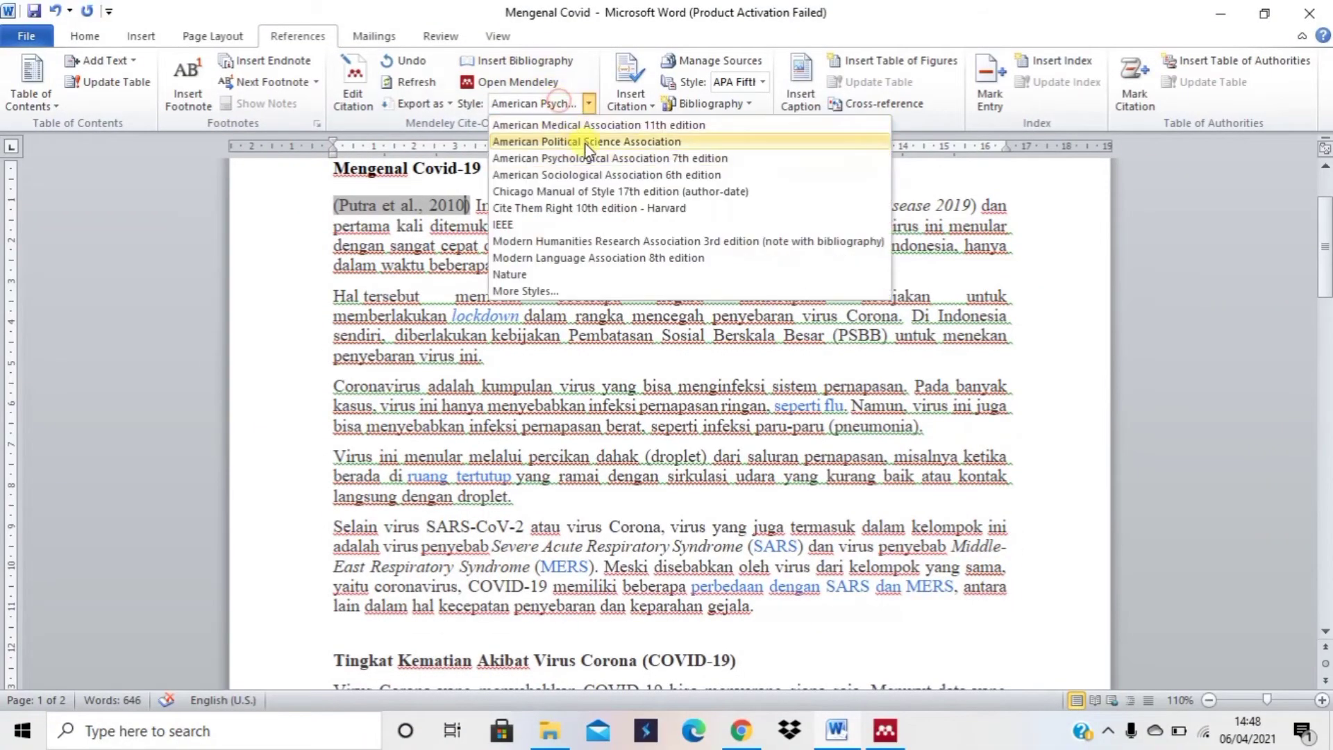
pyautogui.click(608, 162)
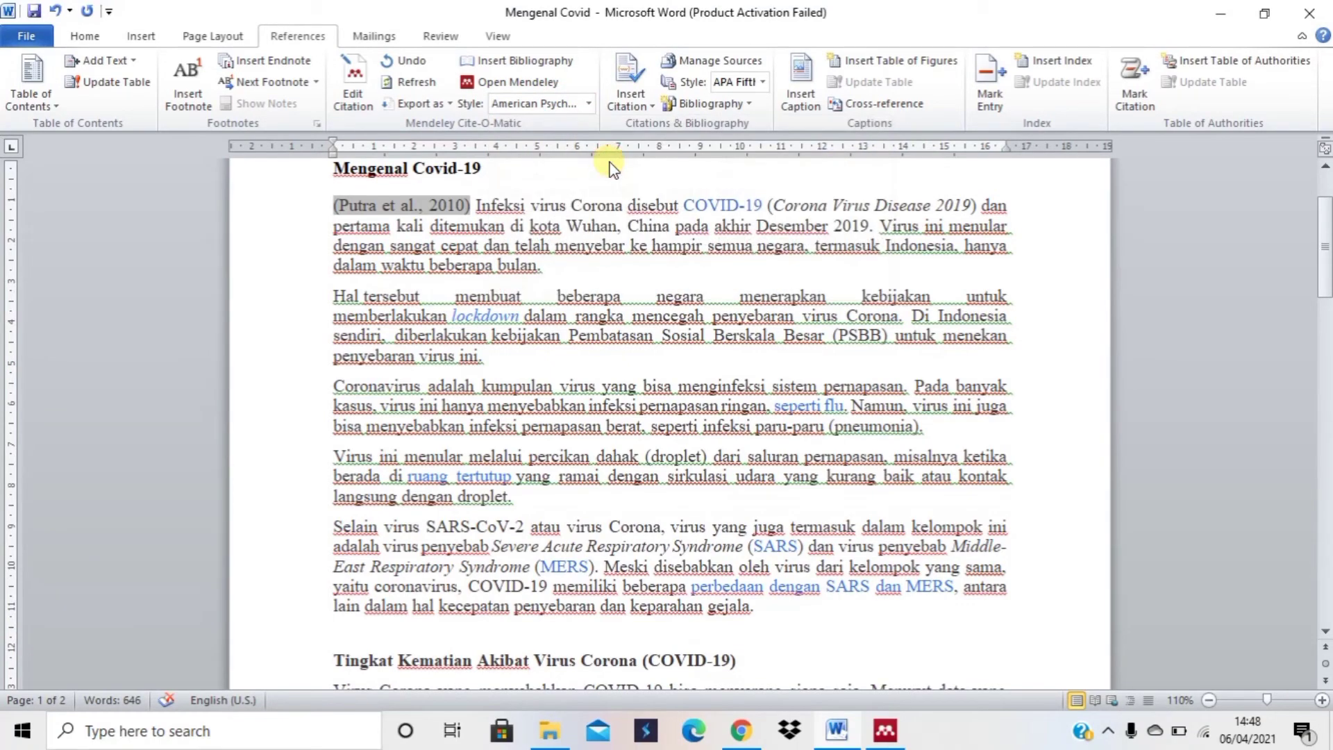
# Step: Add the word "menyatakan" directly after the citation that opens the first paragraph
pyautogui.press('Right')
pyautogui.press('Right')
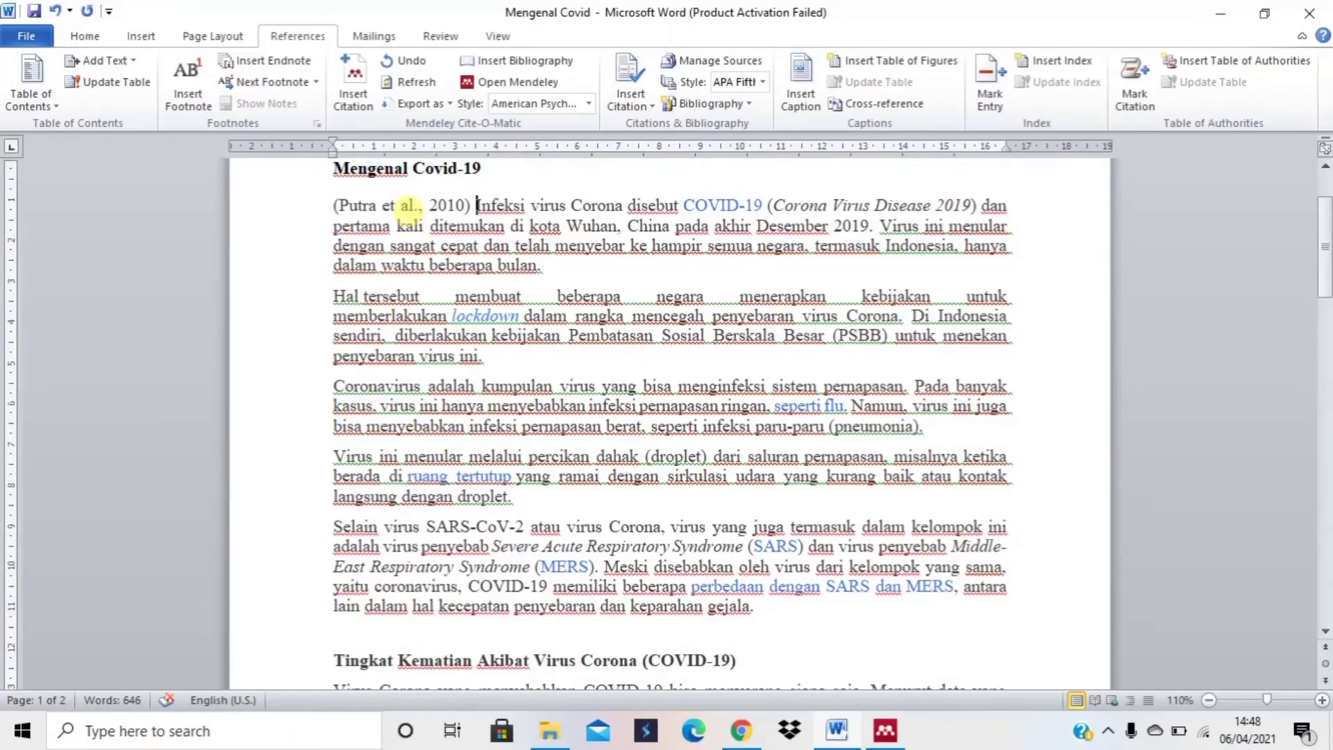
pyautogui.write('menyatakan')
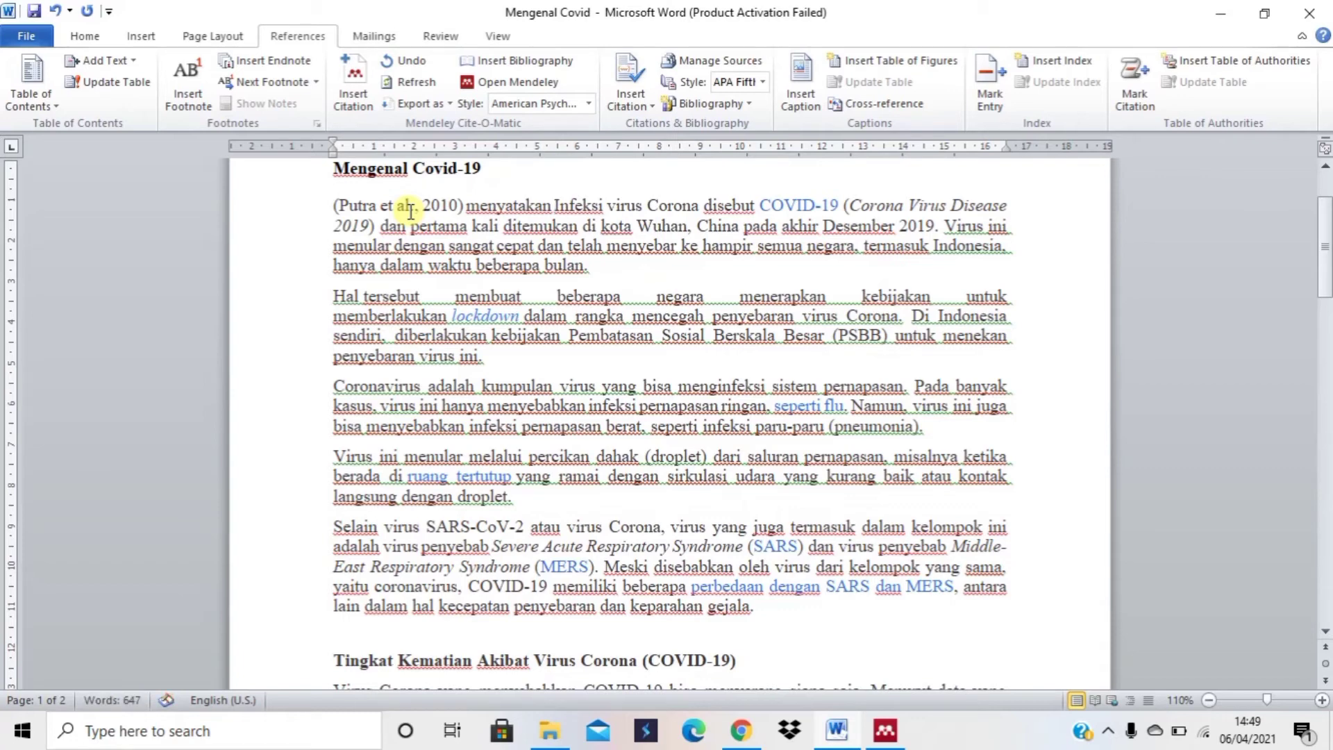
pyautogui.press('Left')
pyautogui.press('Left')
pyautogui.press('Left')
pyautogui.press('Left')
pyautogui.press('Left')
pyautogui.press('Left')
pyautogui.press('Left')
pyautogui.press('Left')
pyautogui.press('Left')
pyautogui.press('Left')
pyautogui.press('Left')
pyautogui.press('Left')
pyautogui.press('Left')
pyautogui.press('Left')
pyautogui.press('Right')
pyautogui.press('Right')
pyautogui.press('Left')
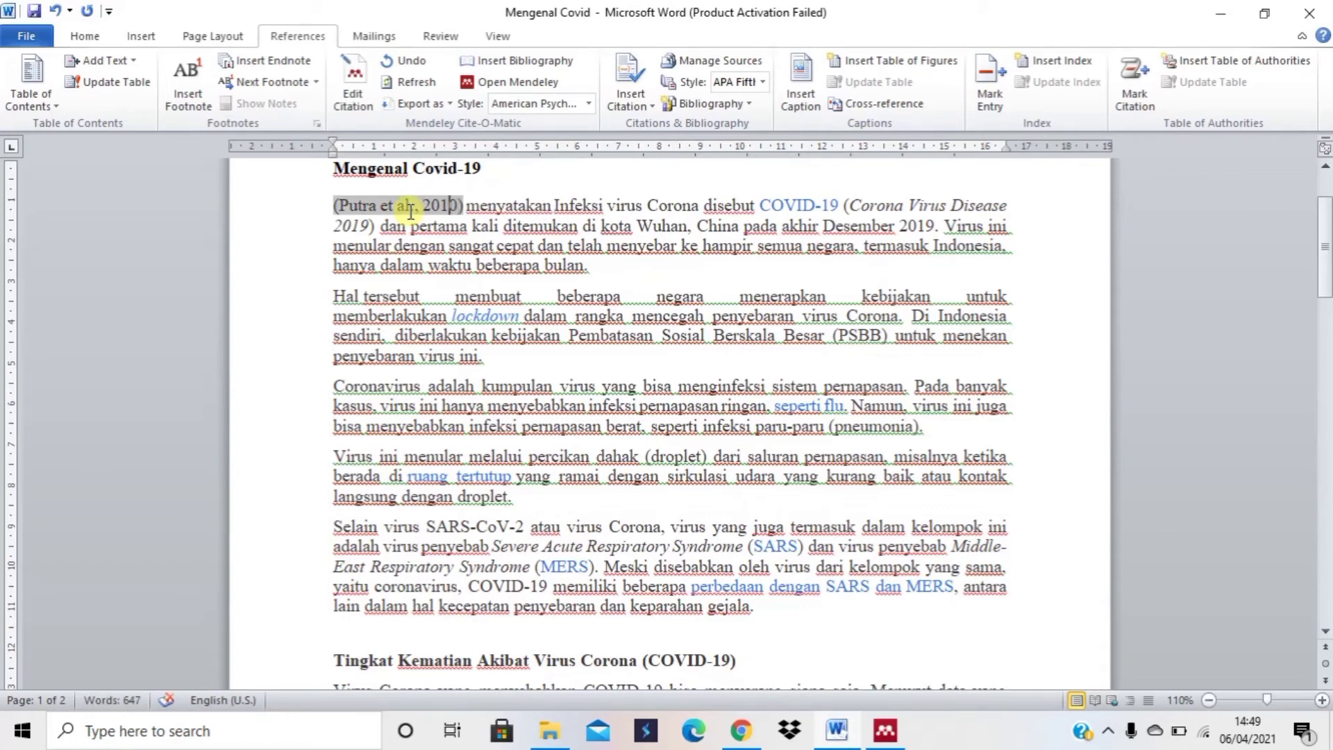
pyautogui.press('Left')
pyautogui.press('Left')
pyautogui.press('Left')
pyautogui.press('Left')
pyautogui.press('Left')
pyautogui.press('Left')
pyautogui.press('Left')
# Step: Cite the book "Fisika 1 : Untuk SMA/MA kelas X" in the fifth paragraph, just before the sentence beginning "Meski disebabkan"
pyautogui.press('Down')
pyautogui.press('Down')
pyautogui.press('Down')
pyautogui.press('Down')
pyautogui.press('Down')
pyautogui.press('Down')
pyautogui.press('Down')
pyautogui.press('Down')
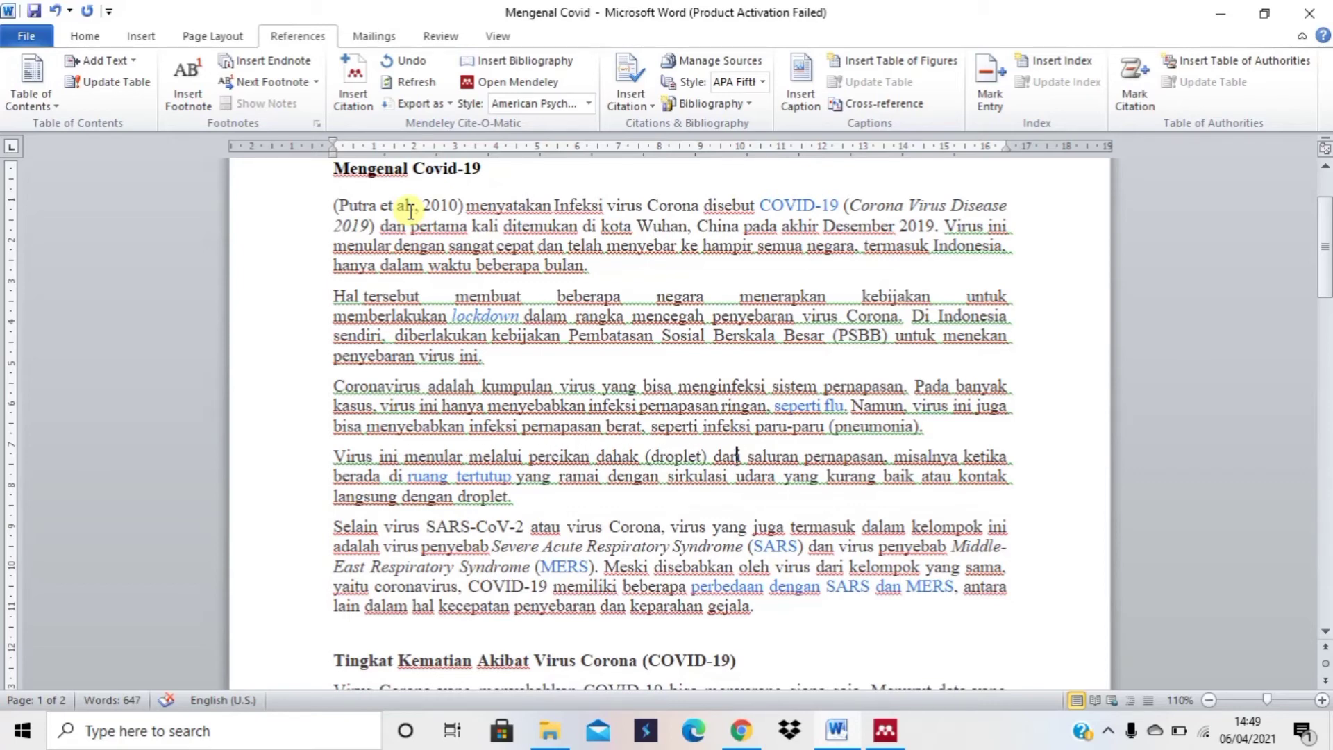
pyautogui.press('Down')
pyautogui.press('Down')
pyautogui.press('Down')
pyautogui.press('Down')
pyautogui.press('Down')
pyautogui.press('Down')
pyautogui.press('Up')
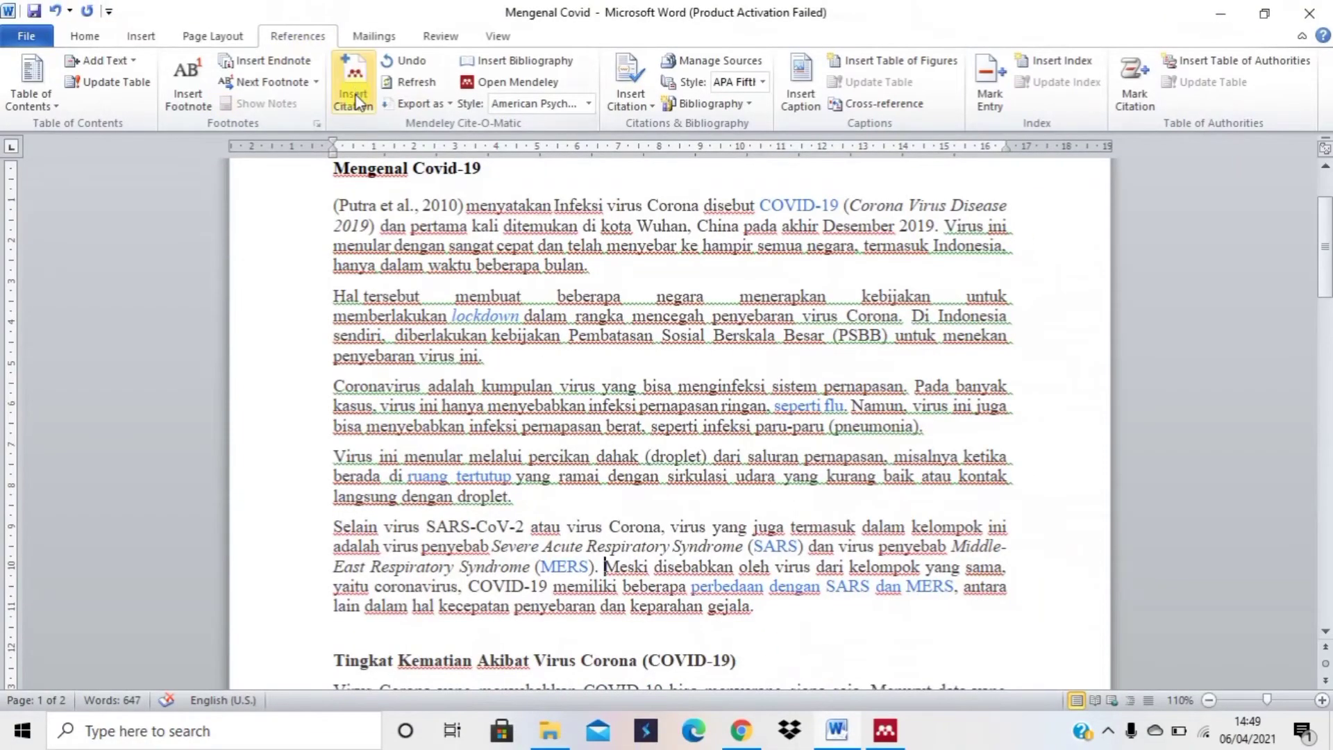
pyautogui.click(356, 100)
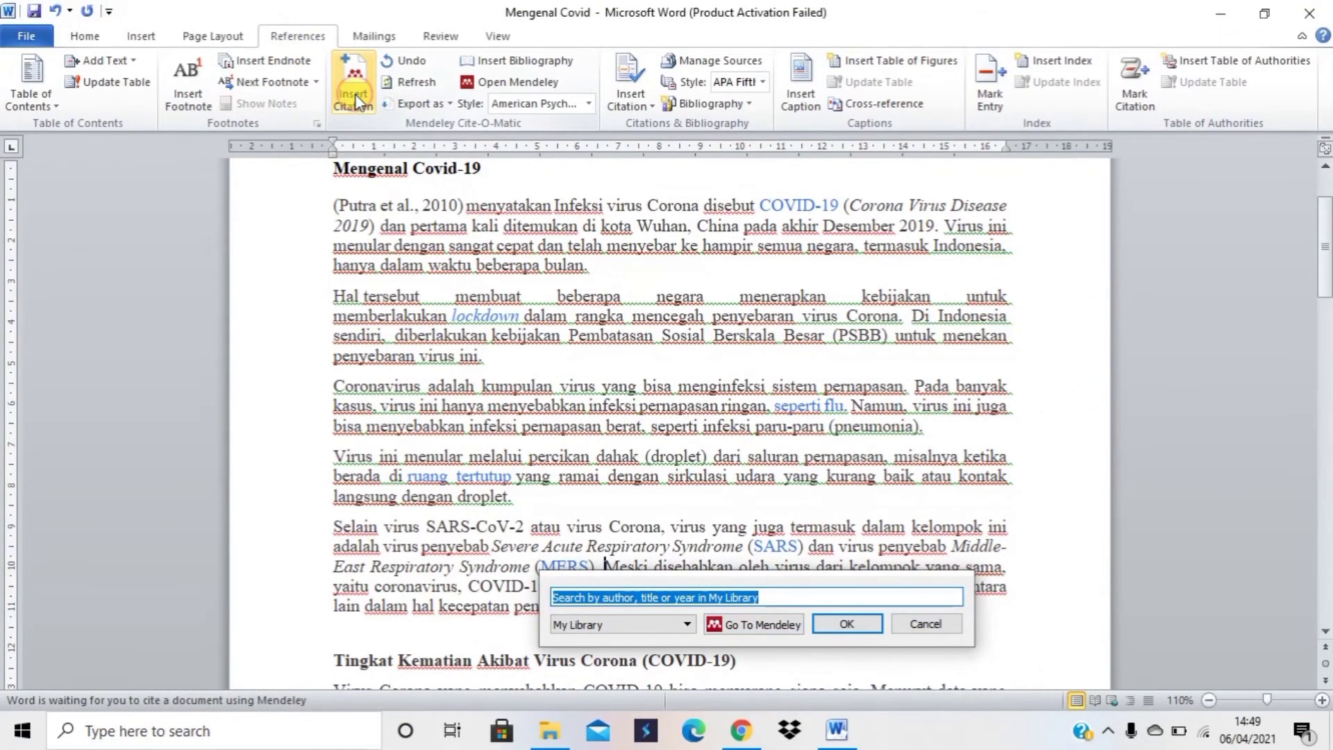
pyautogui.click(743, 623)
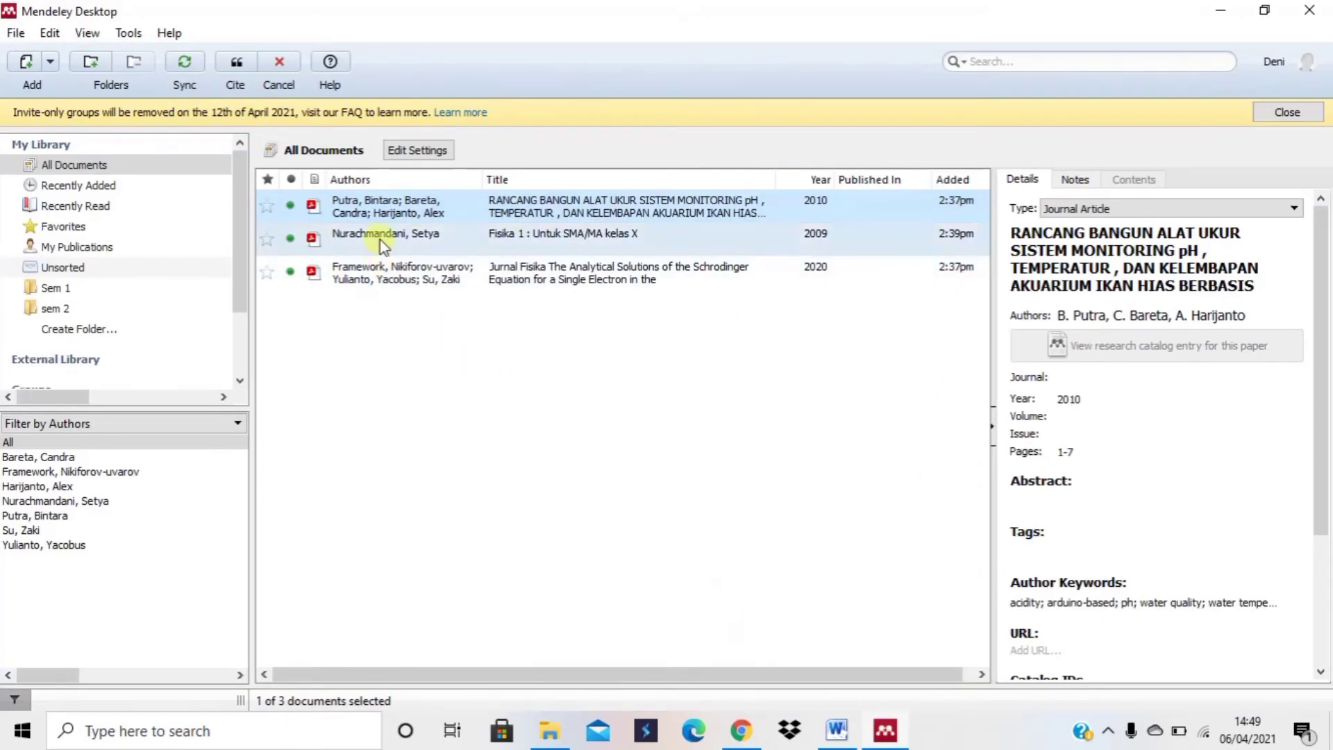
pyautogui.click(422, 240)
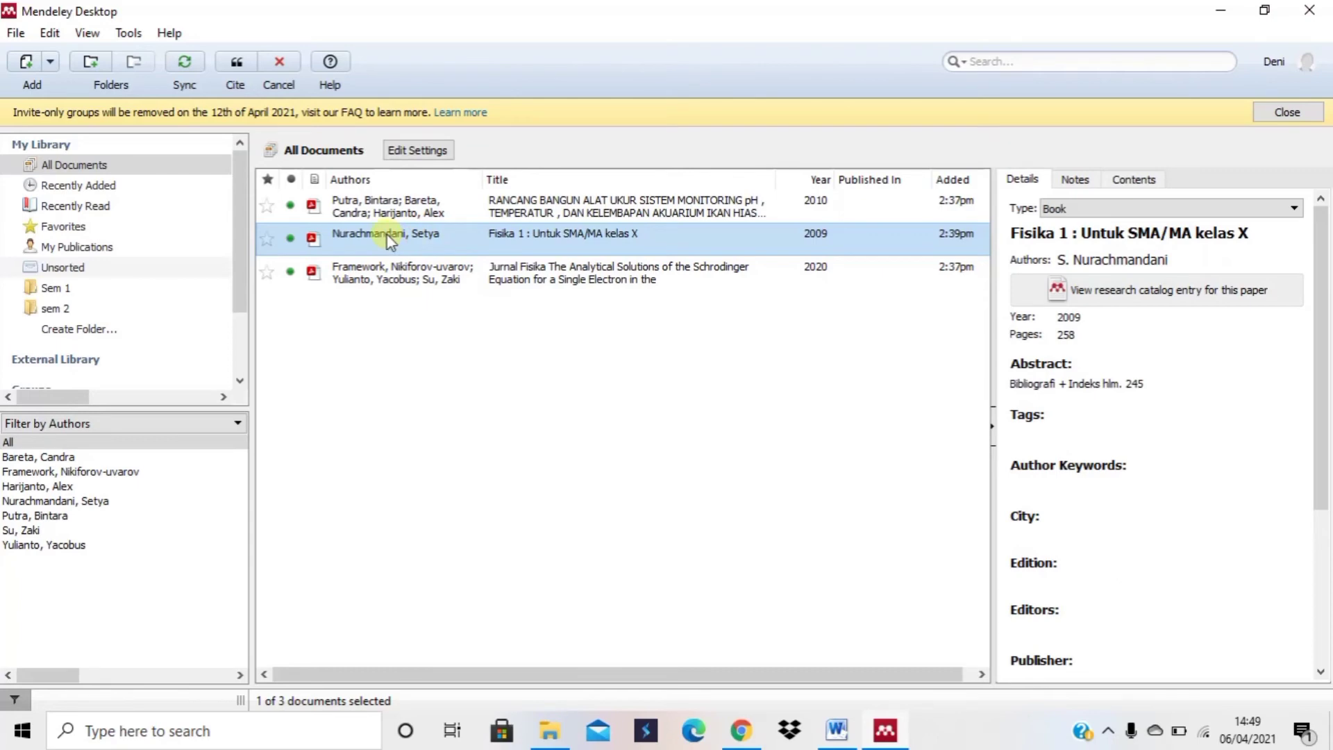
pyautogui.click(234, 70)
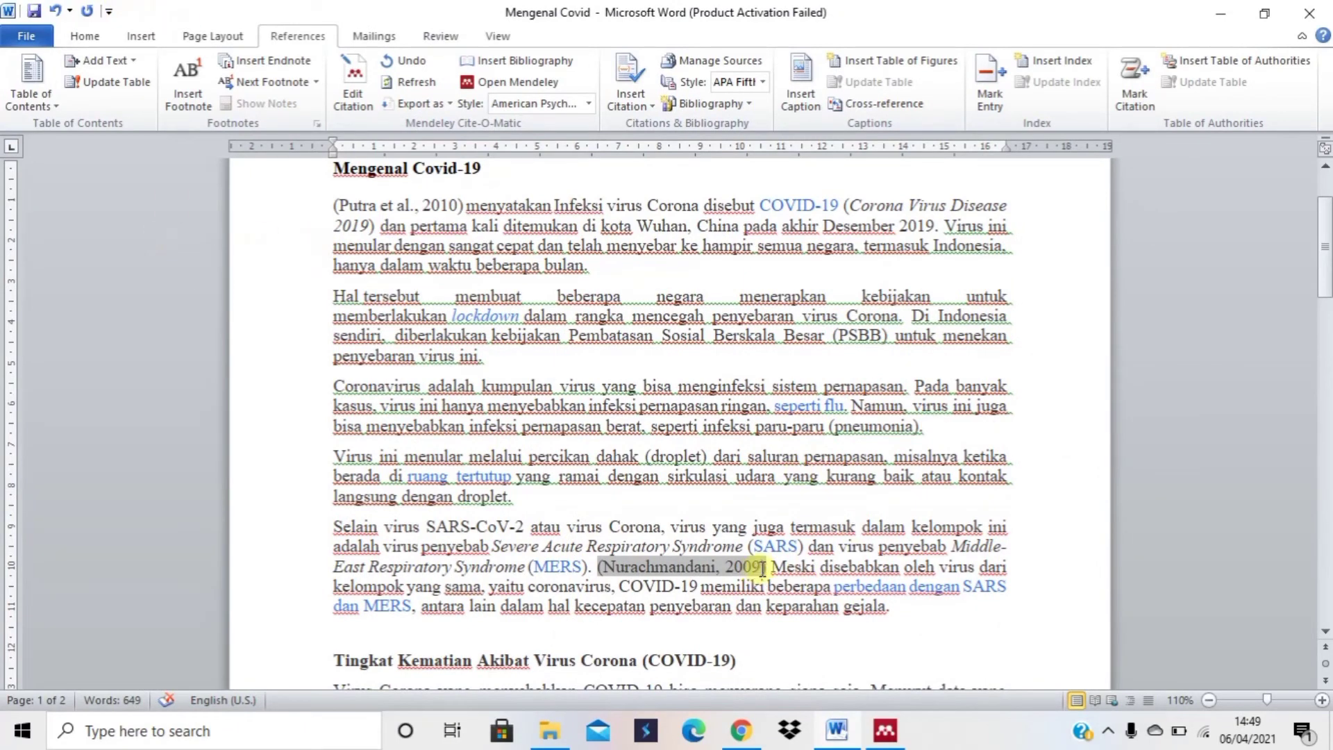
pyautogui.click(769, 567)
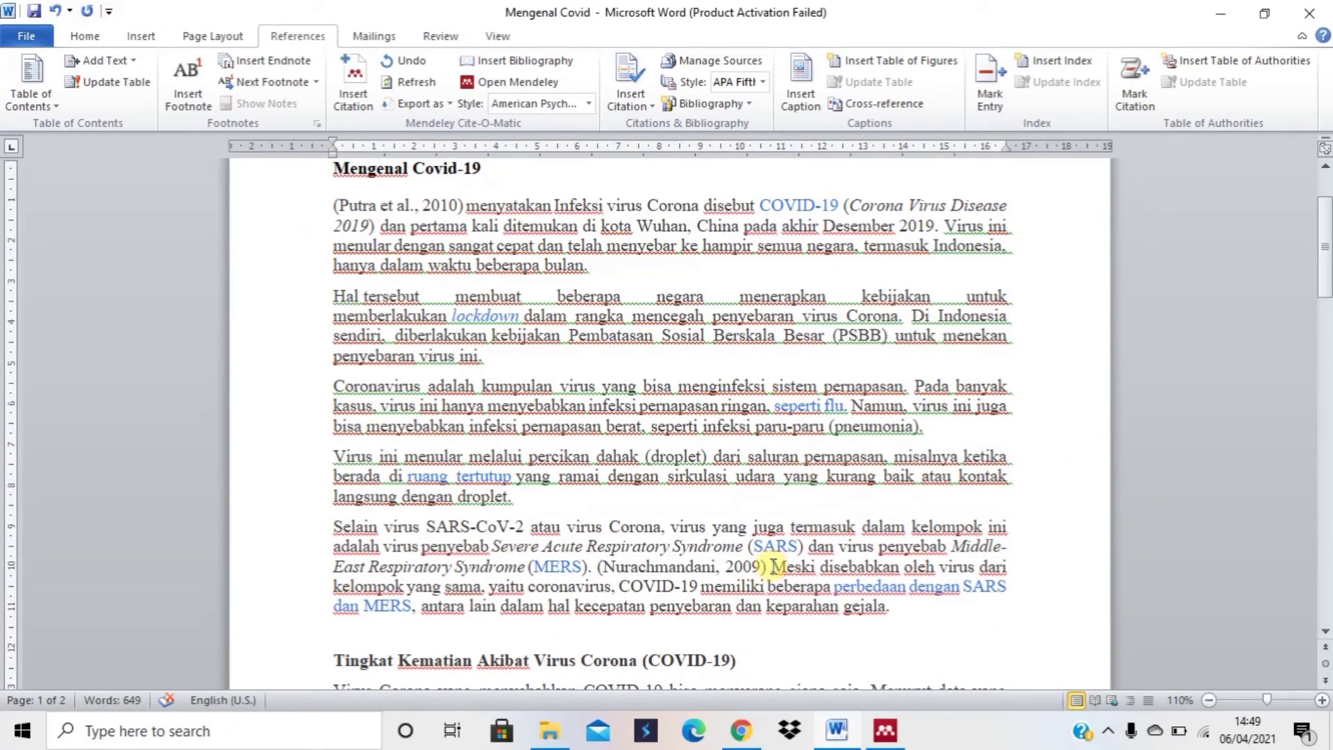
# Step: Delete the closing period of the page 2 paragraph ending in "klik di sini", above the heading Kapan harus ke dokter
pyautogui.scroll(-15, 772, 565)
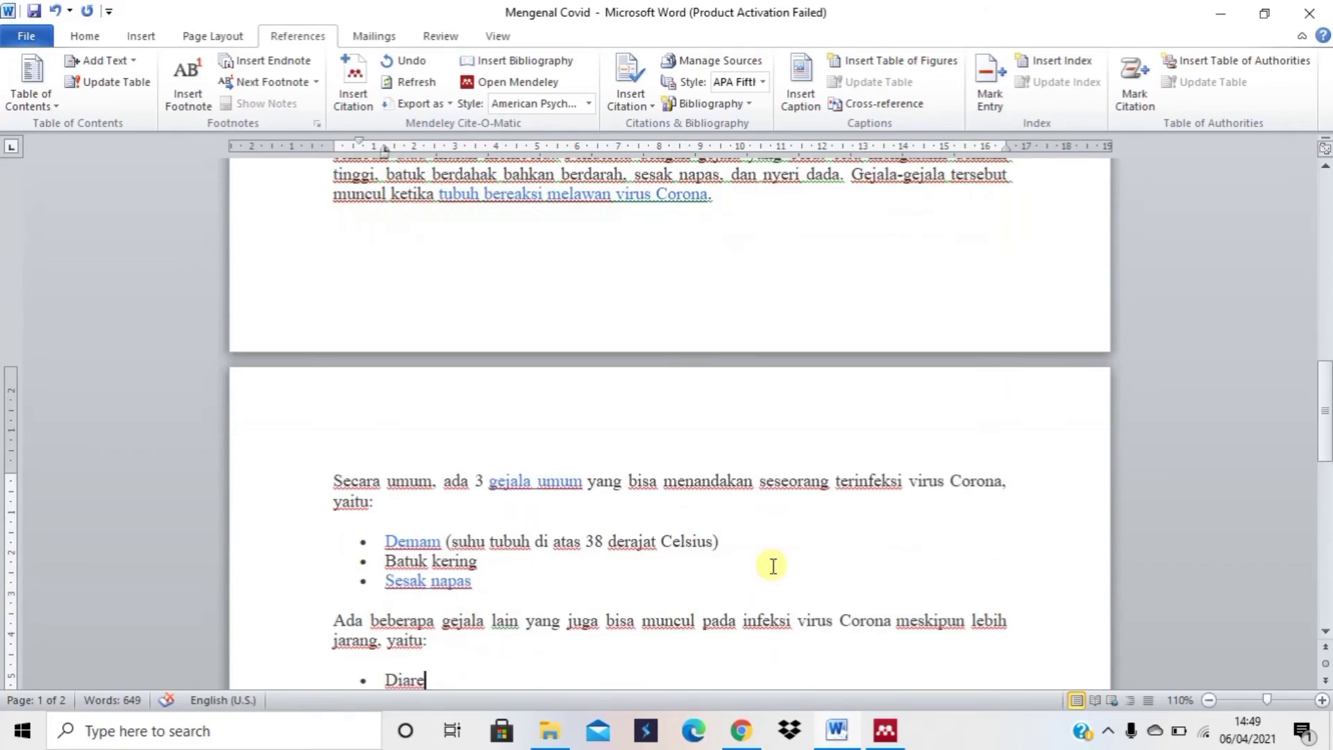
pyautogui.scroll(5, 772, 566)
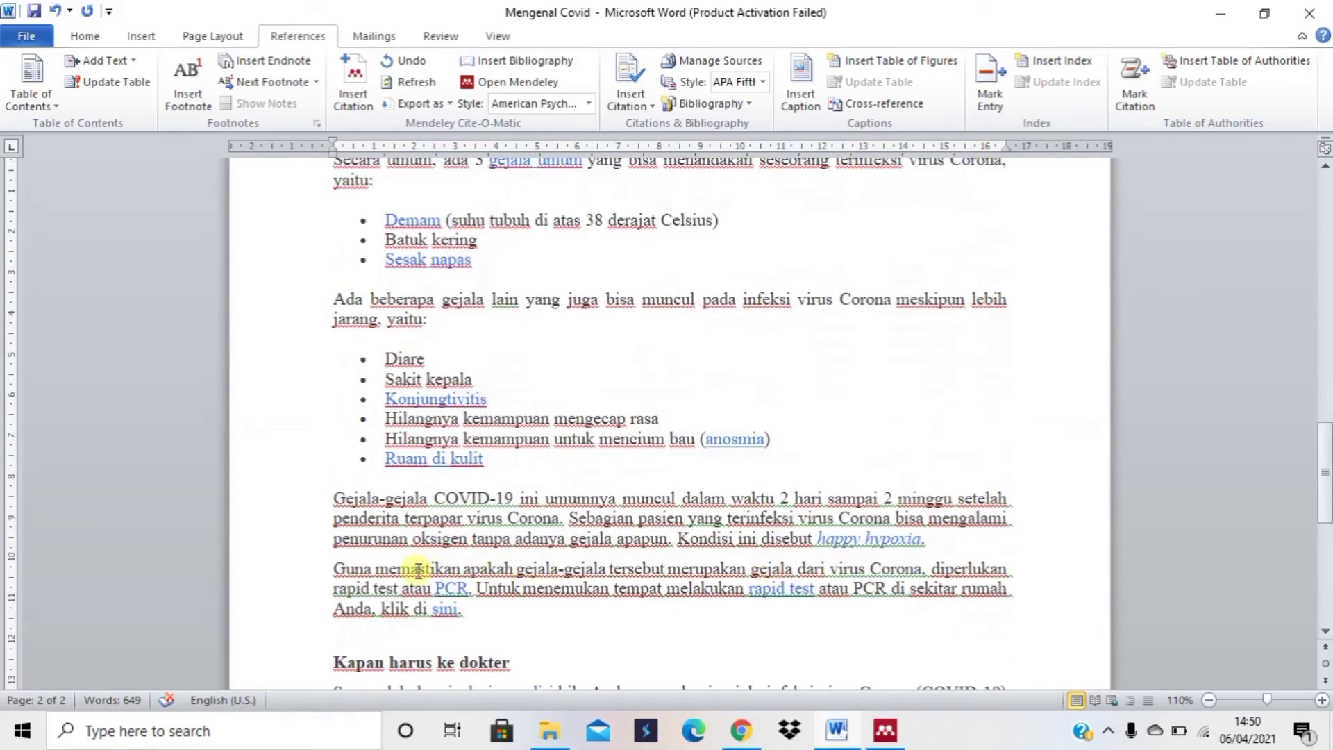
pyautogui.click(480, 620)
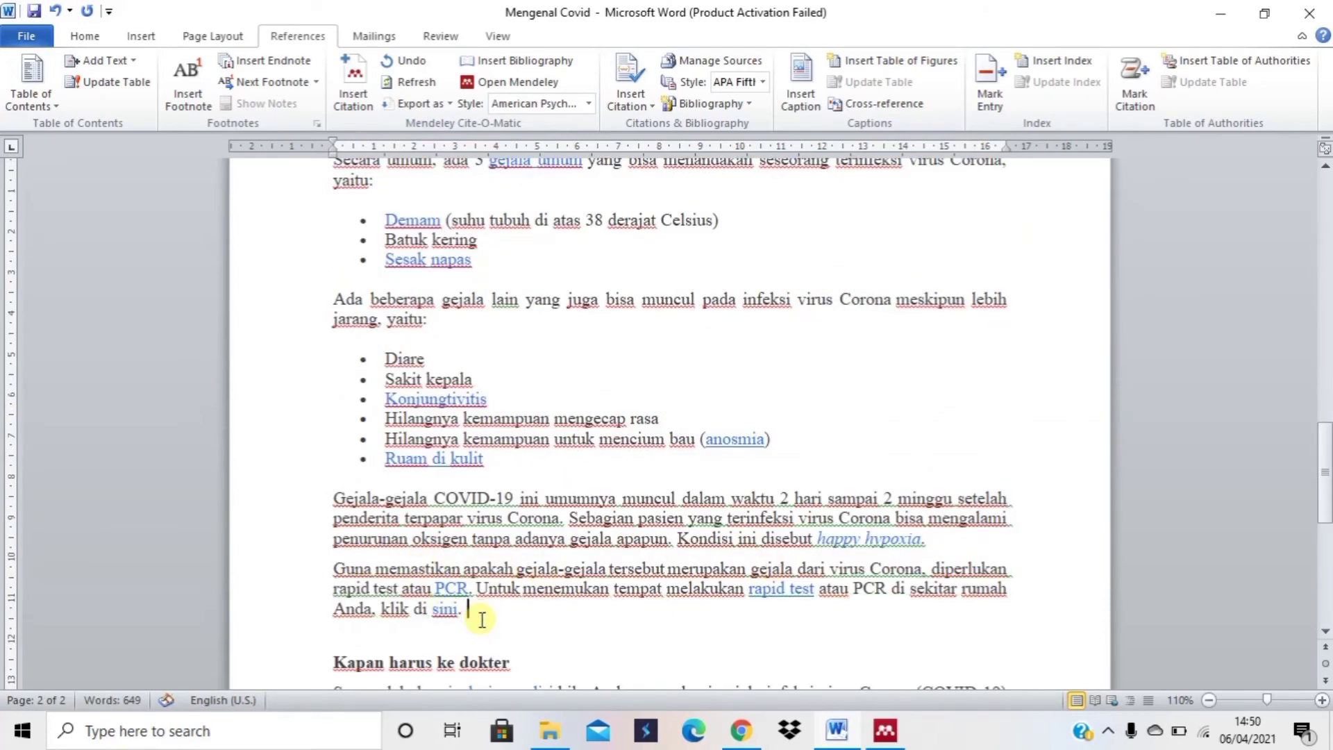
pyautogui.press('BackSpace')
pyautogui.press('BackSpace')
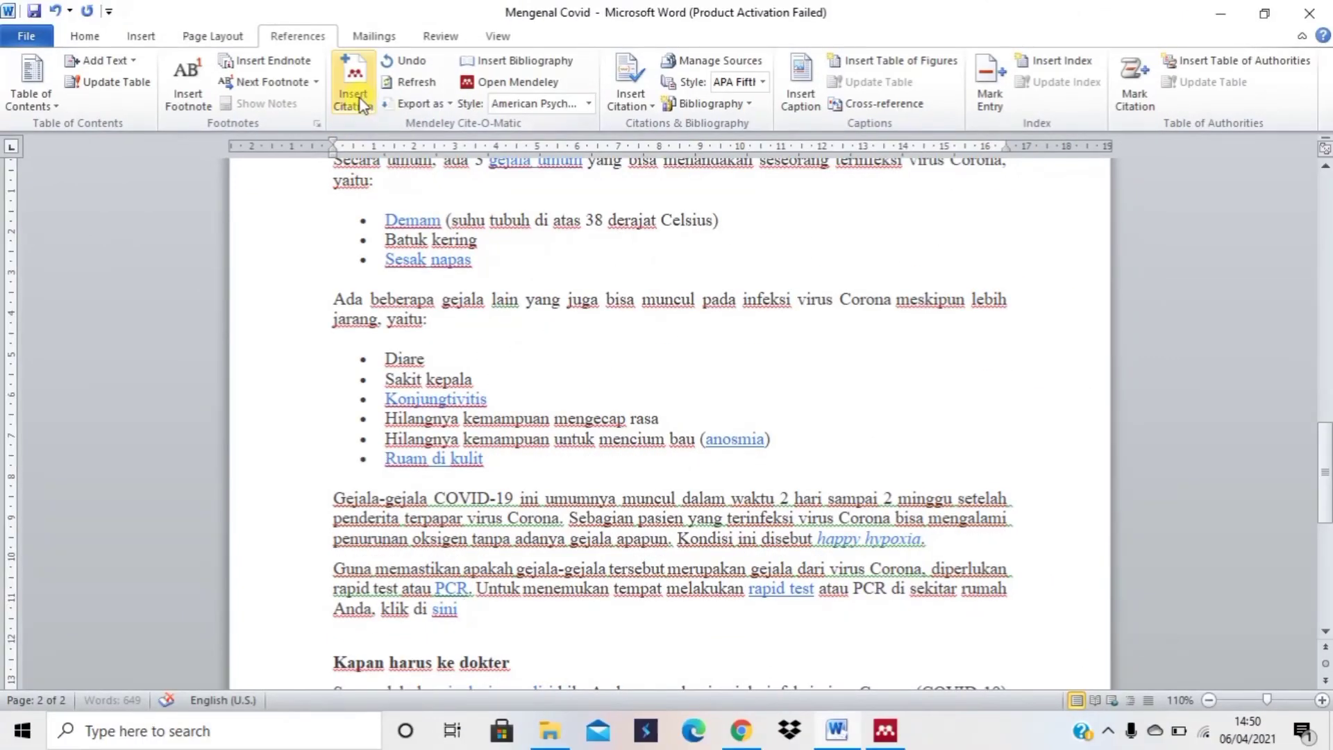
# Step: Cite the 2020 journal article on the Schrodinger equation from the Mendeley library after "klik di sini"
pyautogui.click(358, 100)
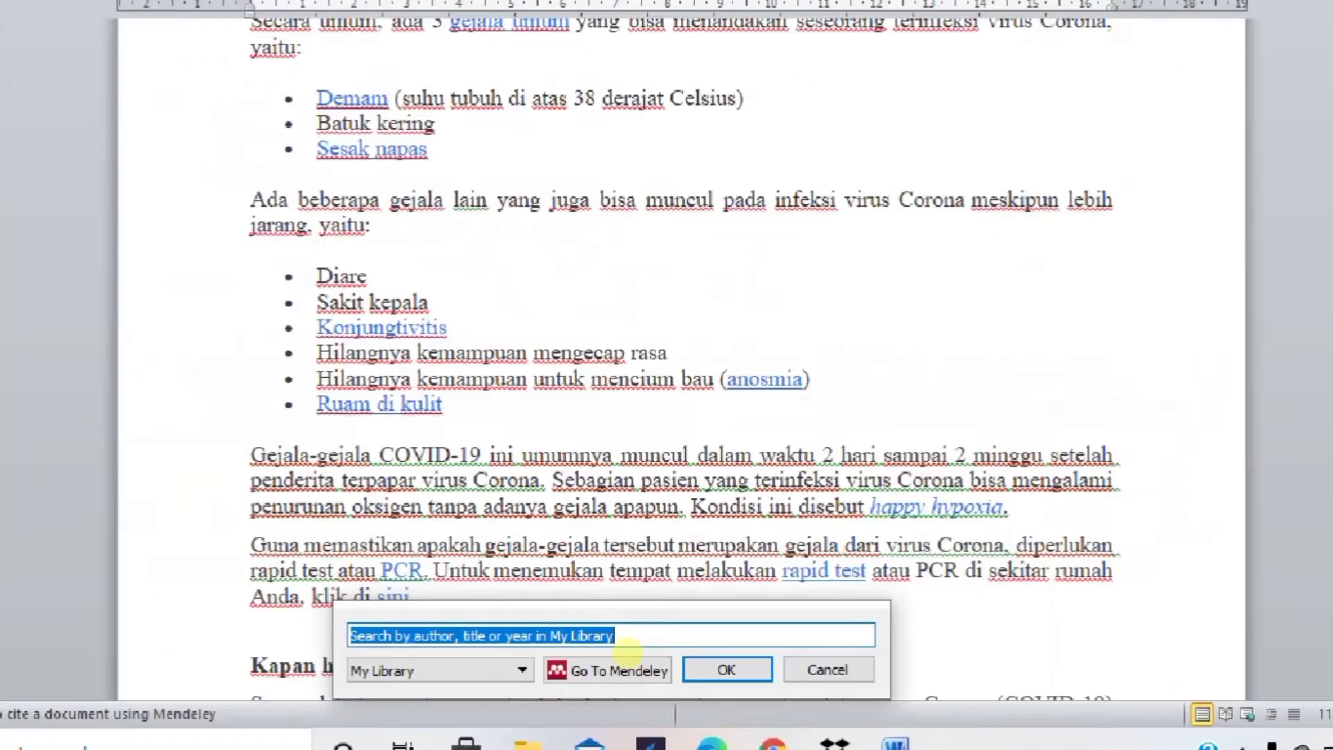
pyautogui.click(627, 663)
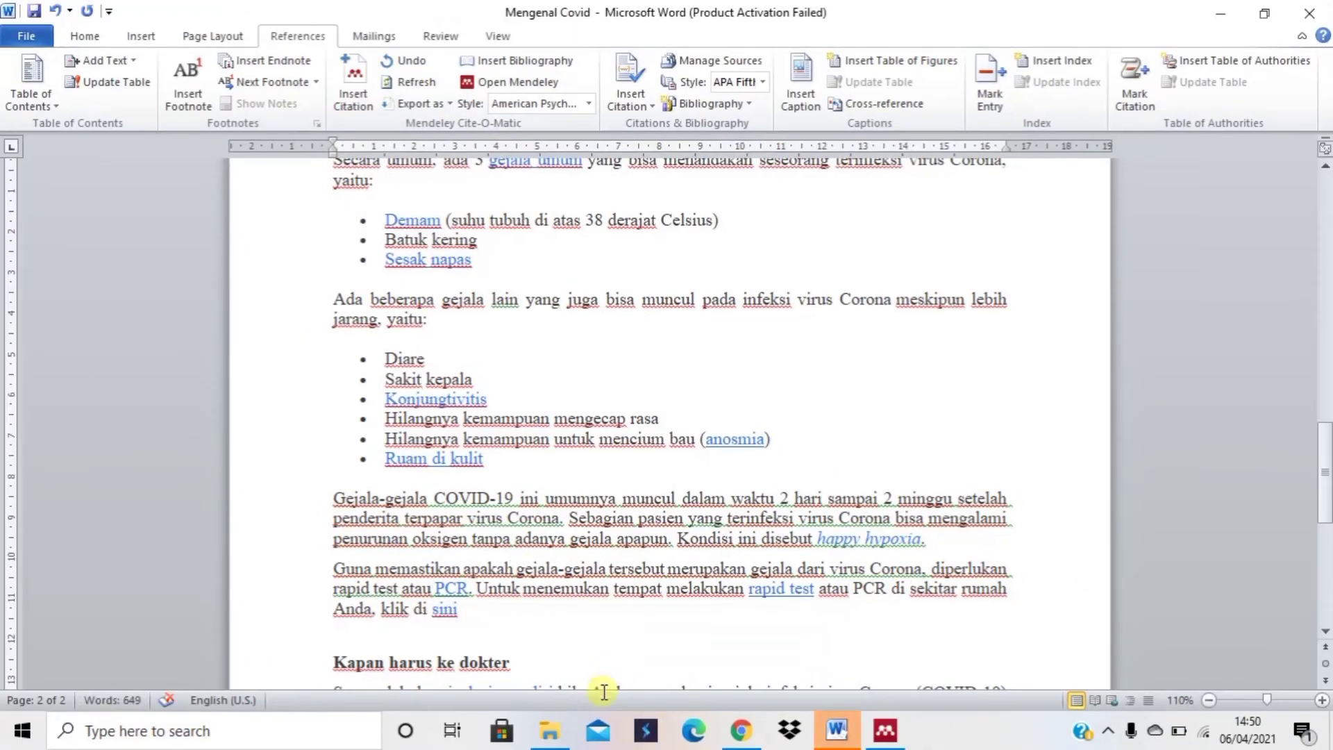
pyautogui.click(359, 104)
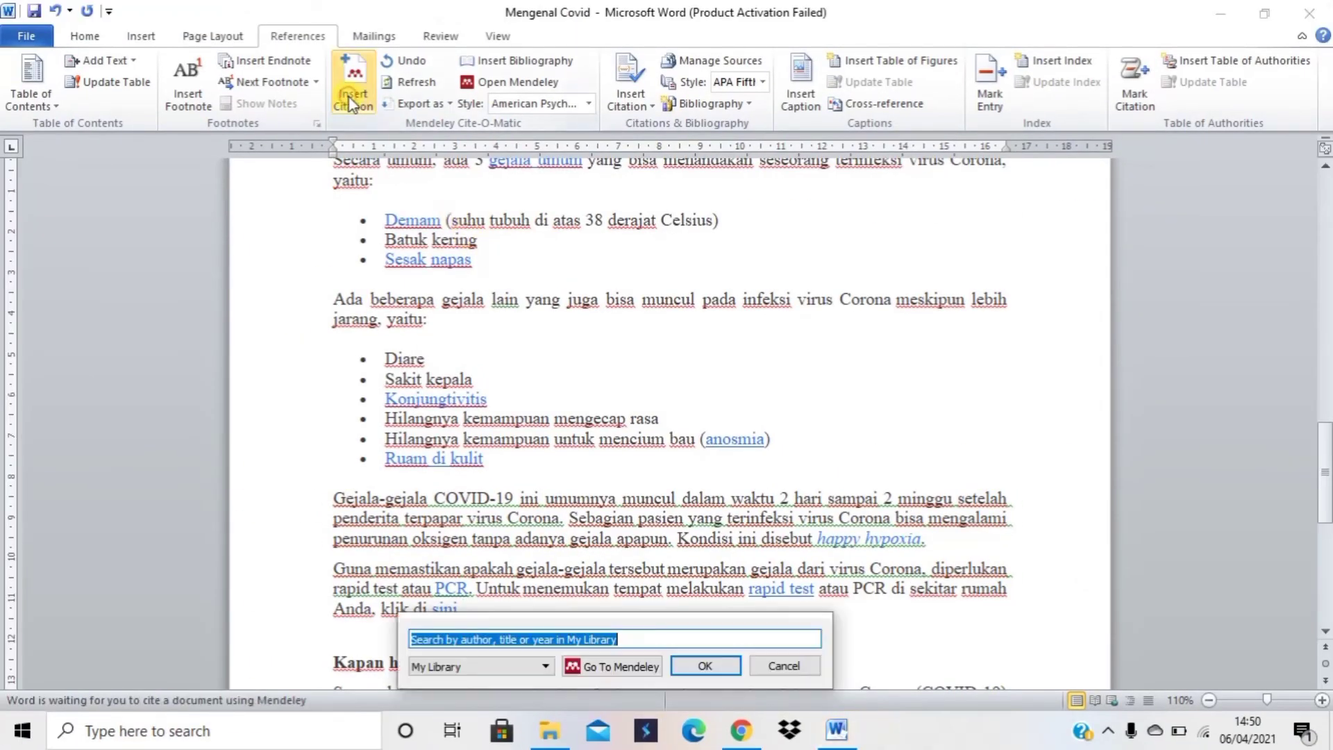
pyautogui.click(611, 666)
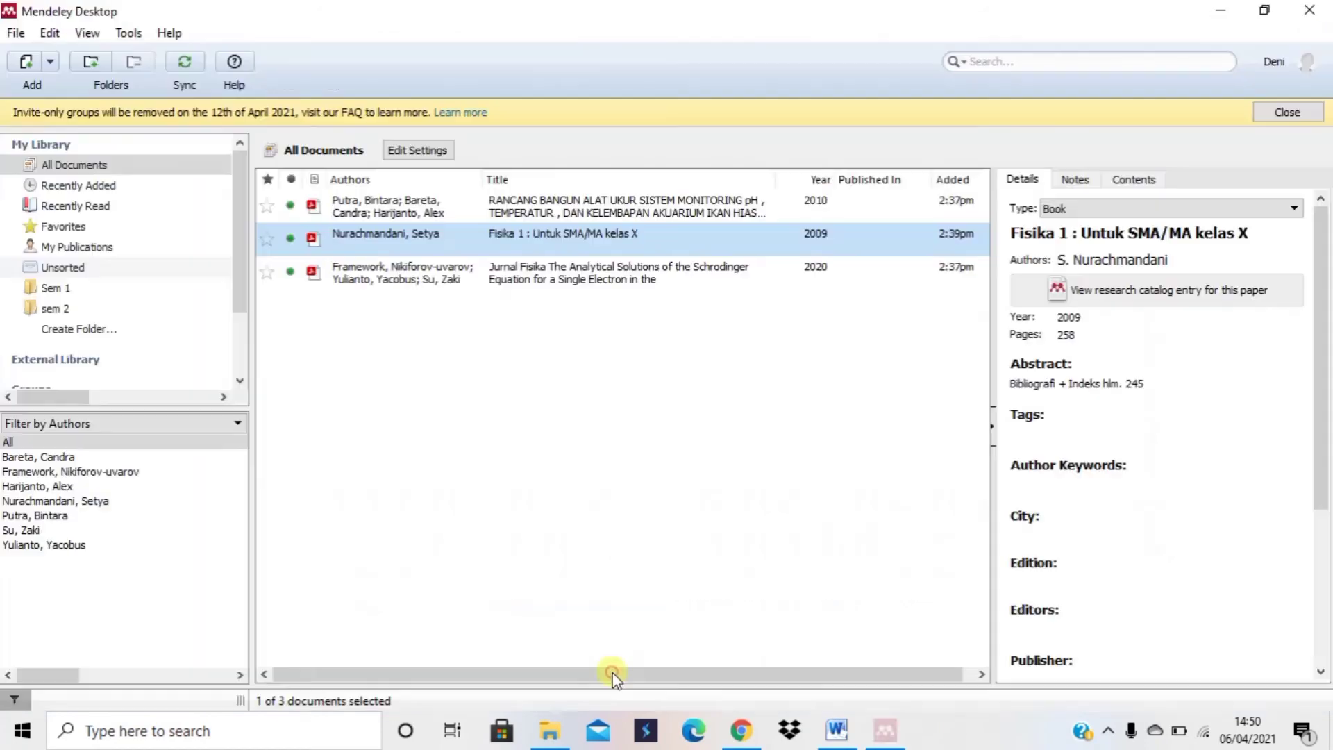
pyautogui.click(417, 275)
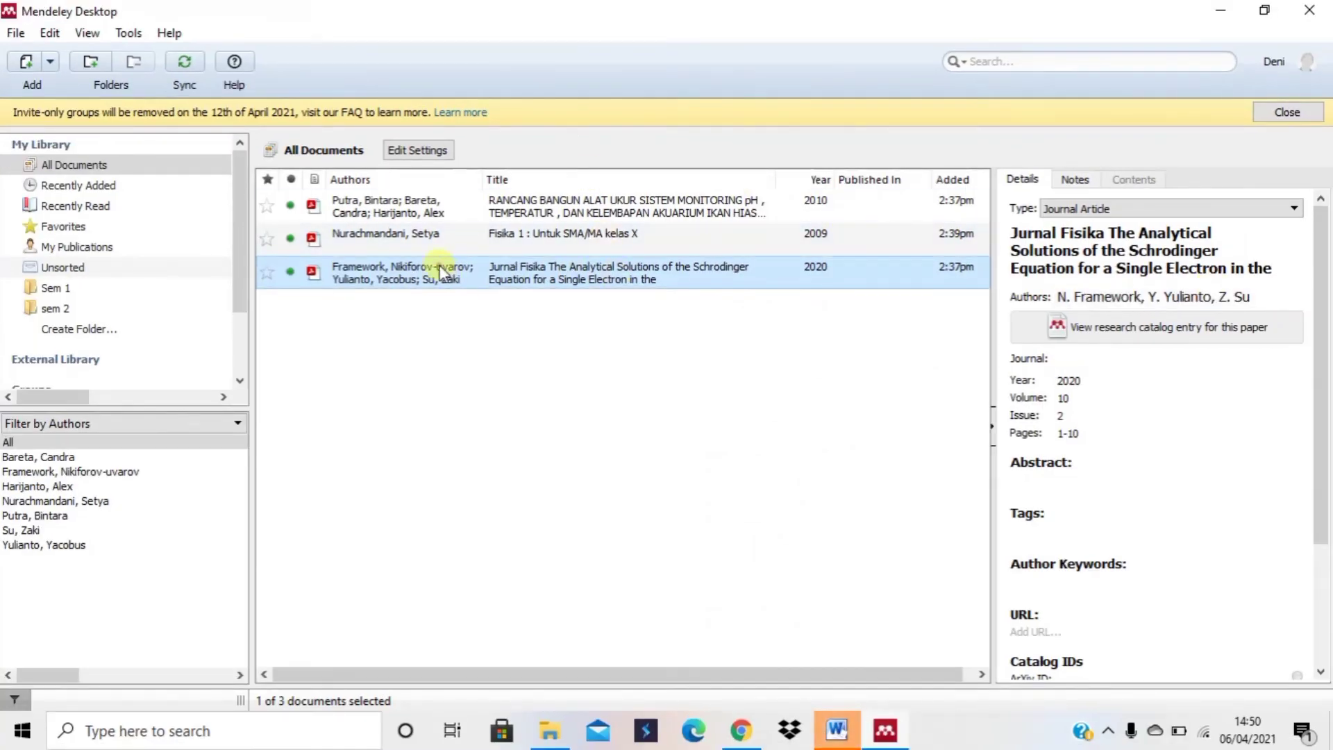
pyautogui.hotkey('alt', 'Tab')
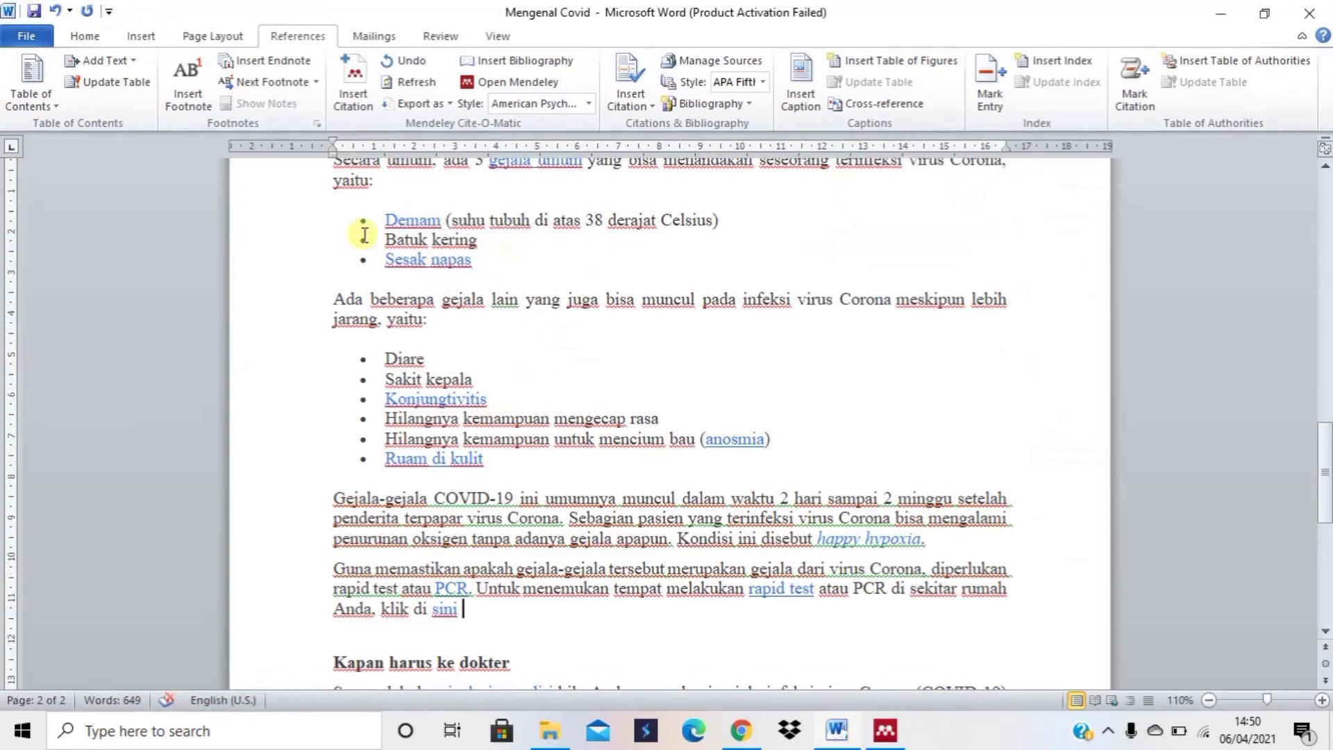
pyautogui.click(351, 92)
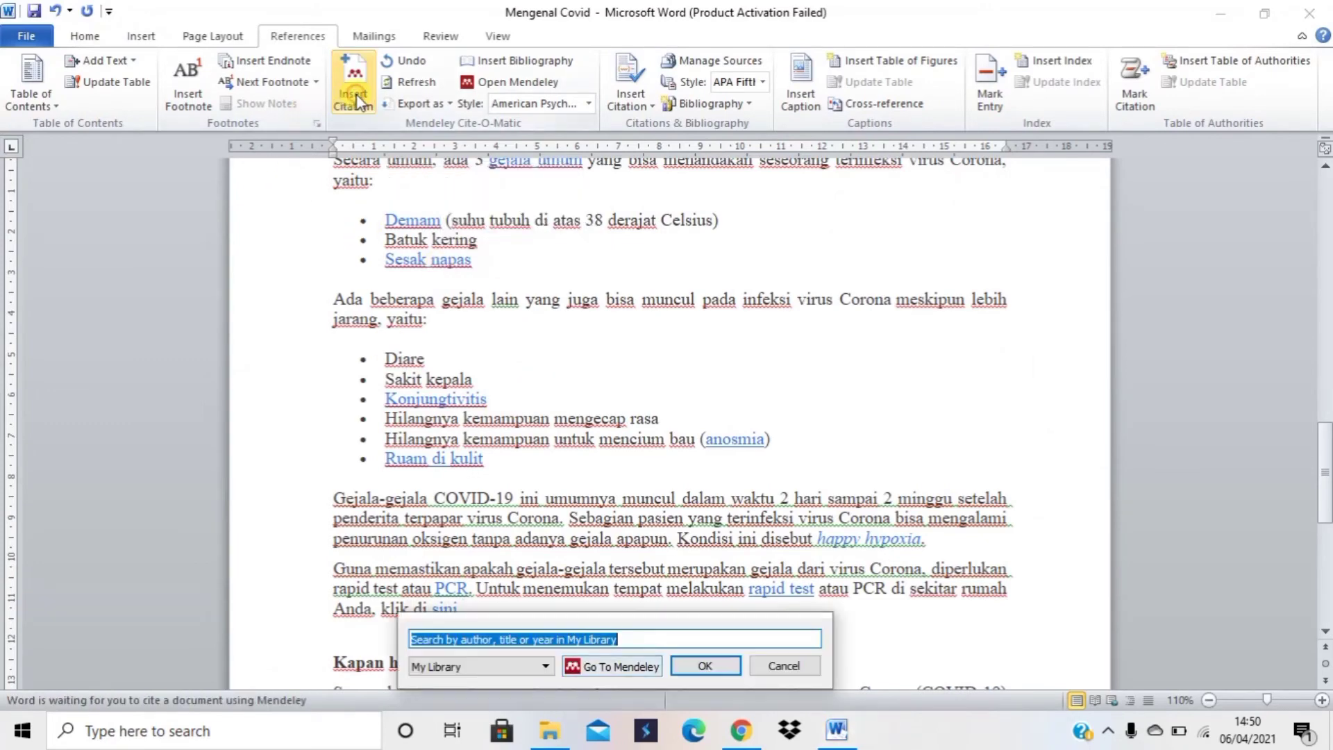
pyautogui.click(629, 667)
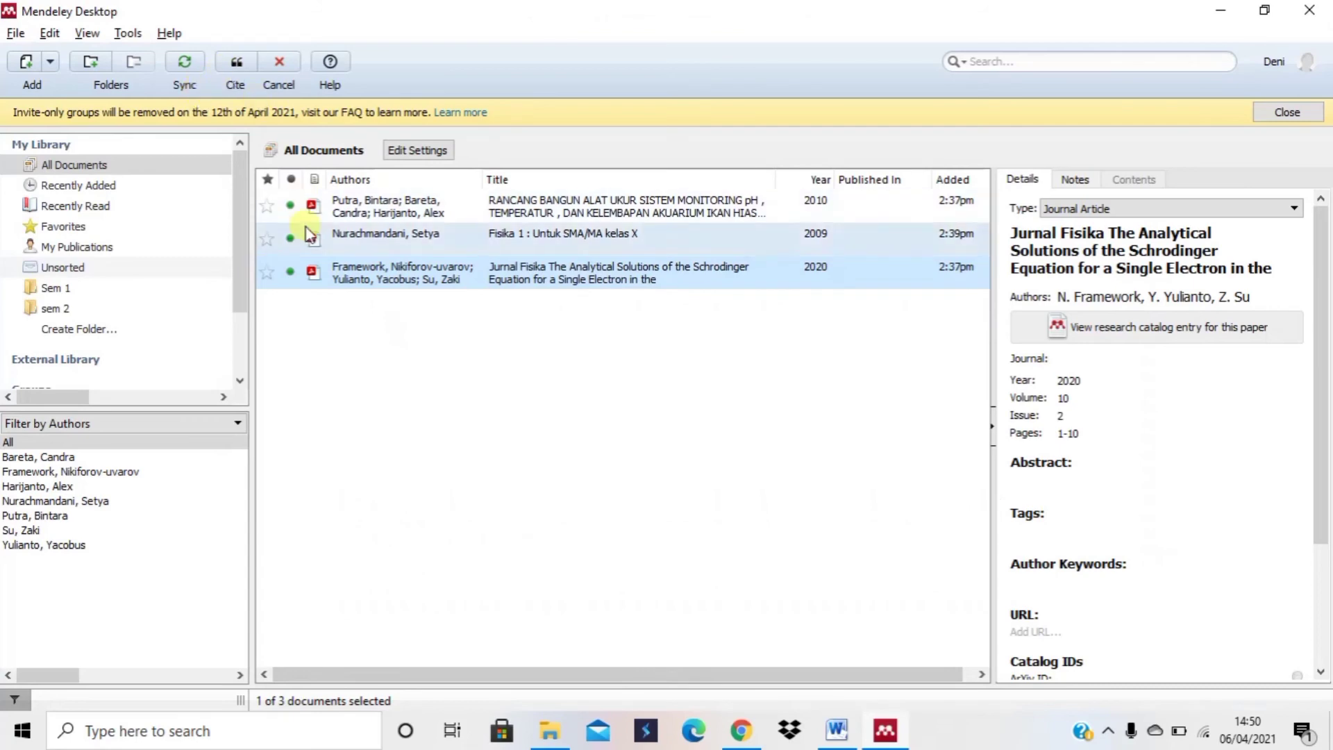
pyautogui.click(243, 62)
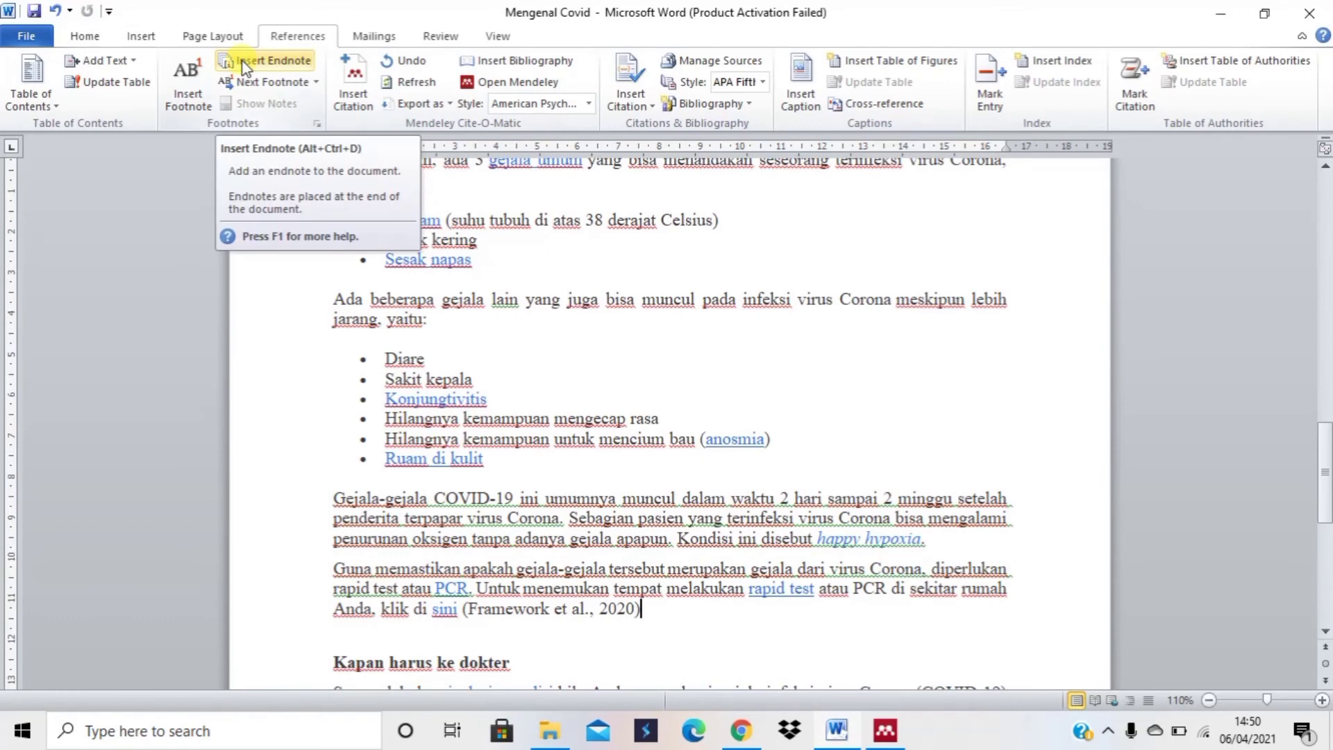
# Step: End the paragraph with a period directly after the citation following "klik di sini"
pyautogui.write('.')
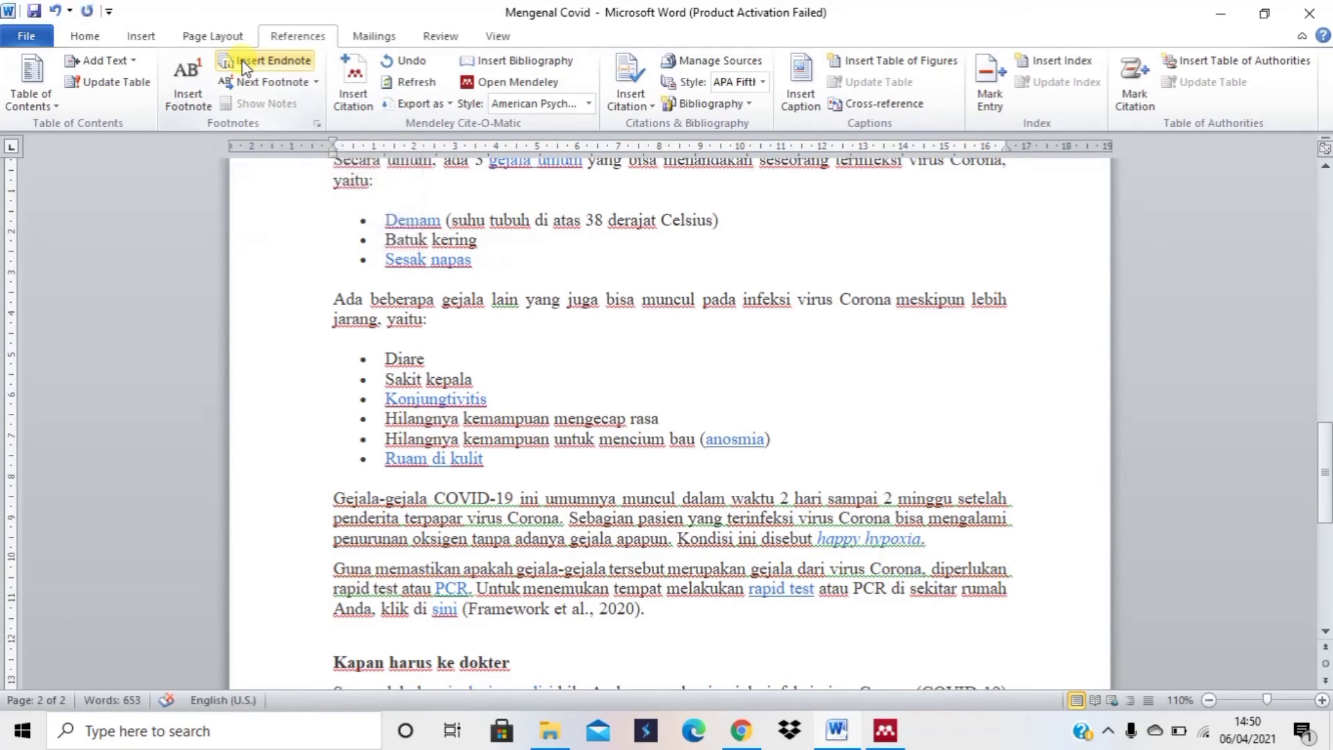
# Step: Look through the document's remaining text, and return to its title to review the inserted citations
pyautogui.press('Down')
pyautogui.press('Down')
pyautogui.press('Down')
pyautogui.press('Down')
pyautogui.press('Down')
pyautogui.press('Down')
pyautogui.press('Down')
pyautogui.press('Down')
pyautogui.press('Down')
pyautogui.press('Down')
pyautogui.press('Down')
pyautogui.press('Down')
pyautogui.press('Down')
pyautogui.press('Down')
pyautogui.press('Down')
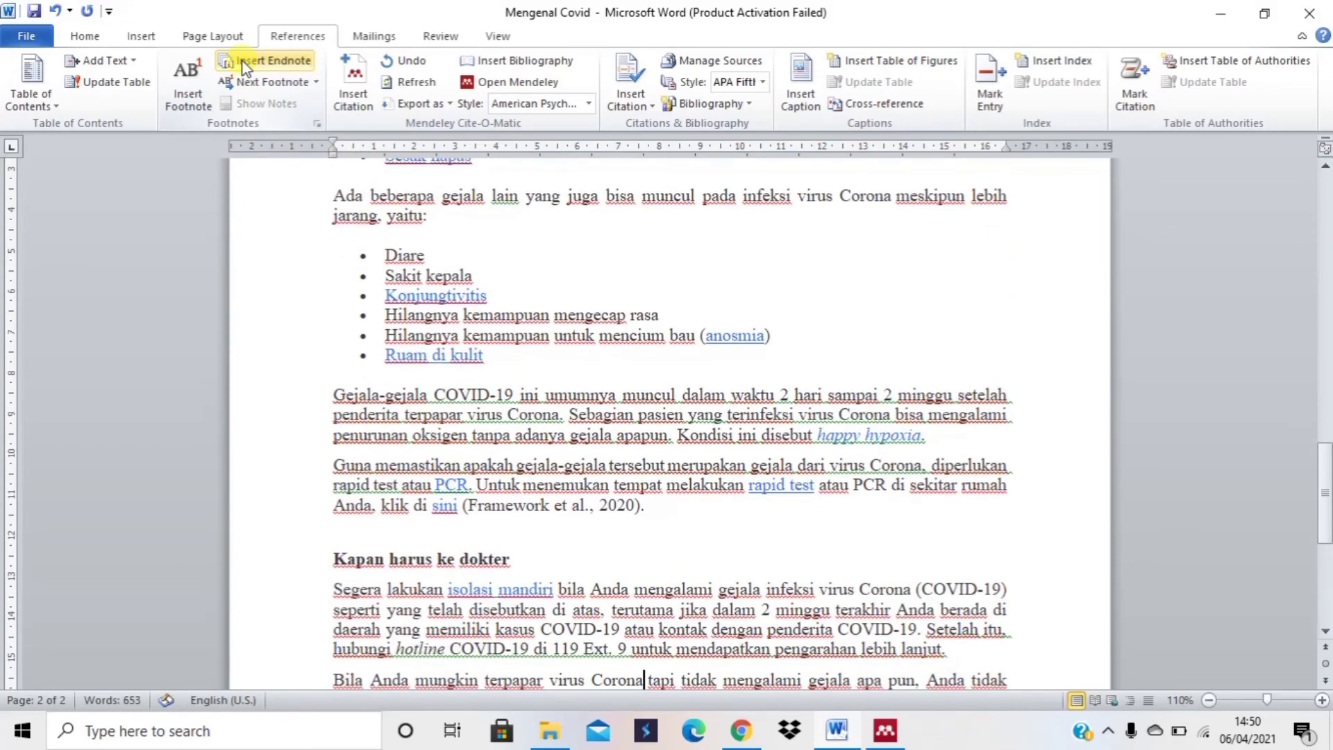
pyautogui.press('pageup')
pyautogui.press('pageup')
pyautogui.press('pageup')
pyautogui.press('pageup')
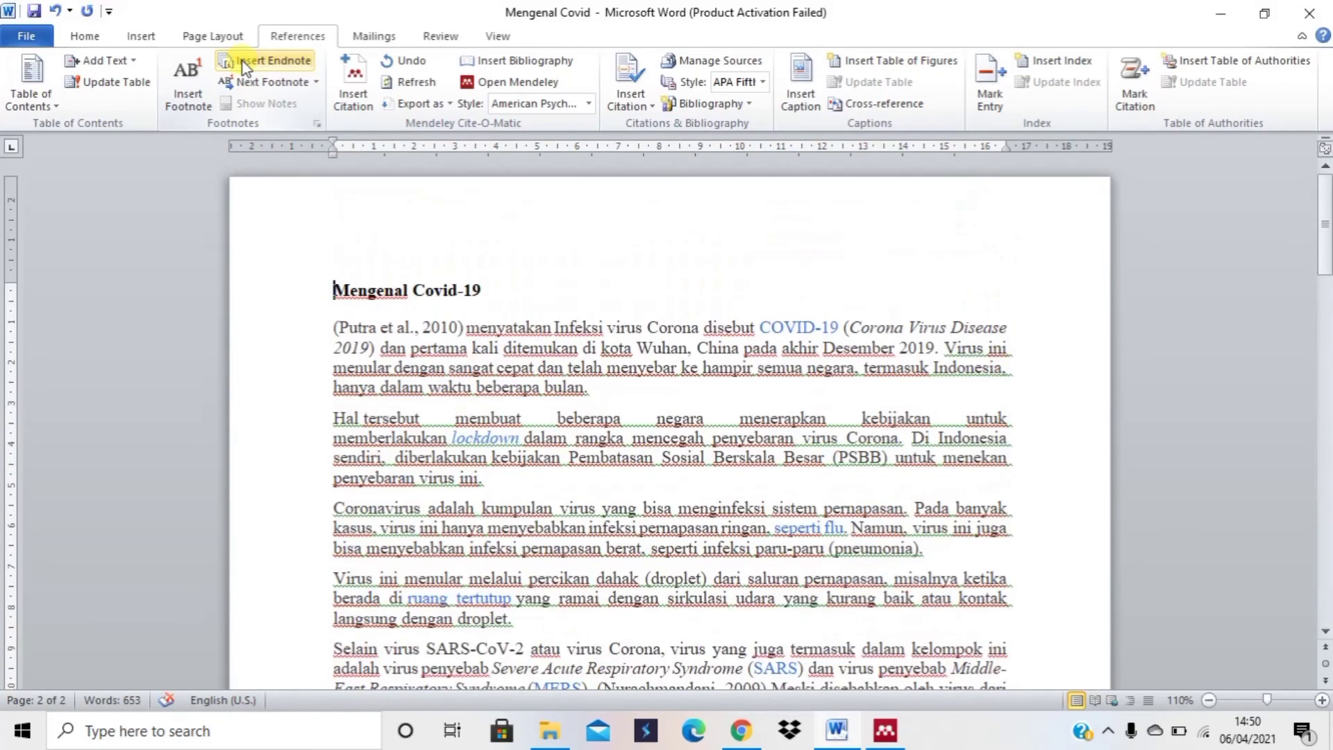
# Step: Add the heading DAFTAR PUSTAKA on a new page after the document's last paragraph
pyautogui.press('pagedown')
pyautogui.press('pagedown')
pyautogui.press('pagedown')
pyautogui.press('pagedown')
pyautogui.press('Return')
pyautogui.press('Return')
pyautogui.press('Return')
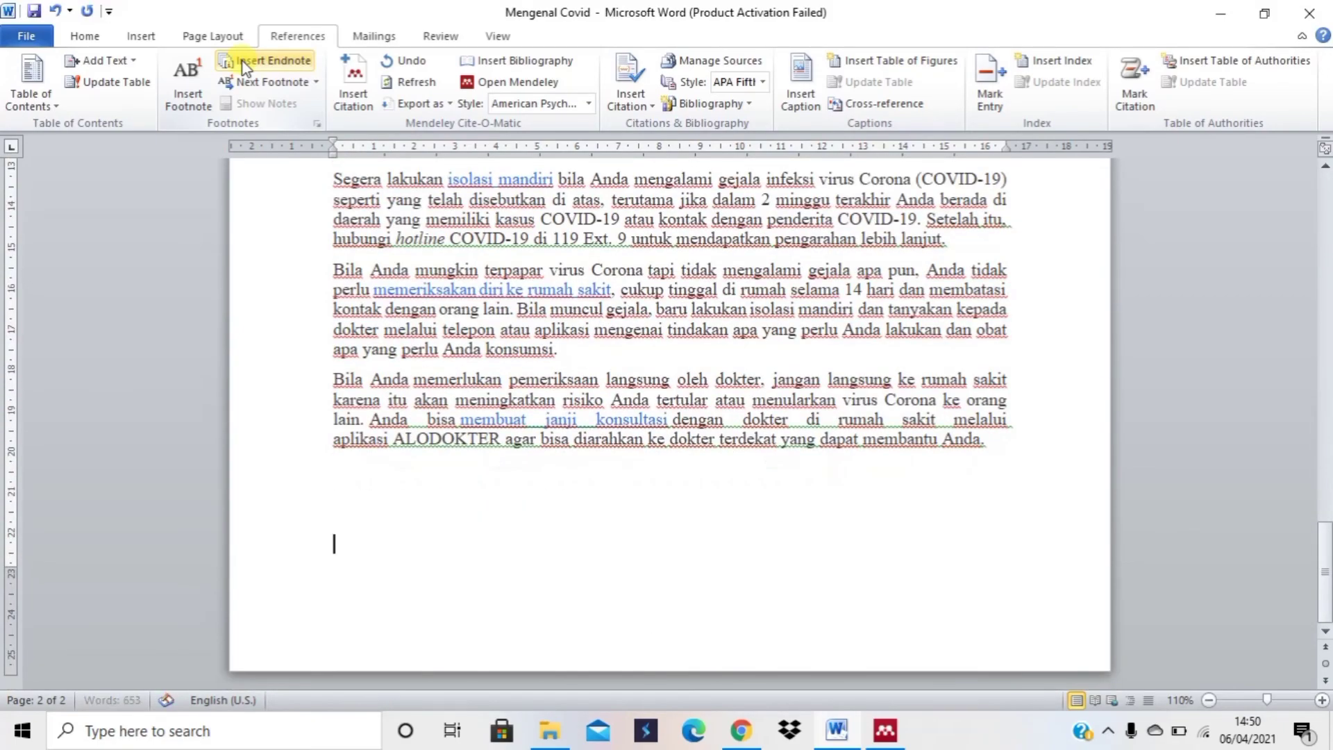
pyautogui.write('DAFTA')
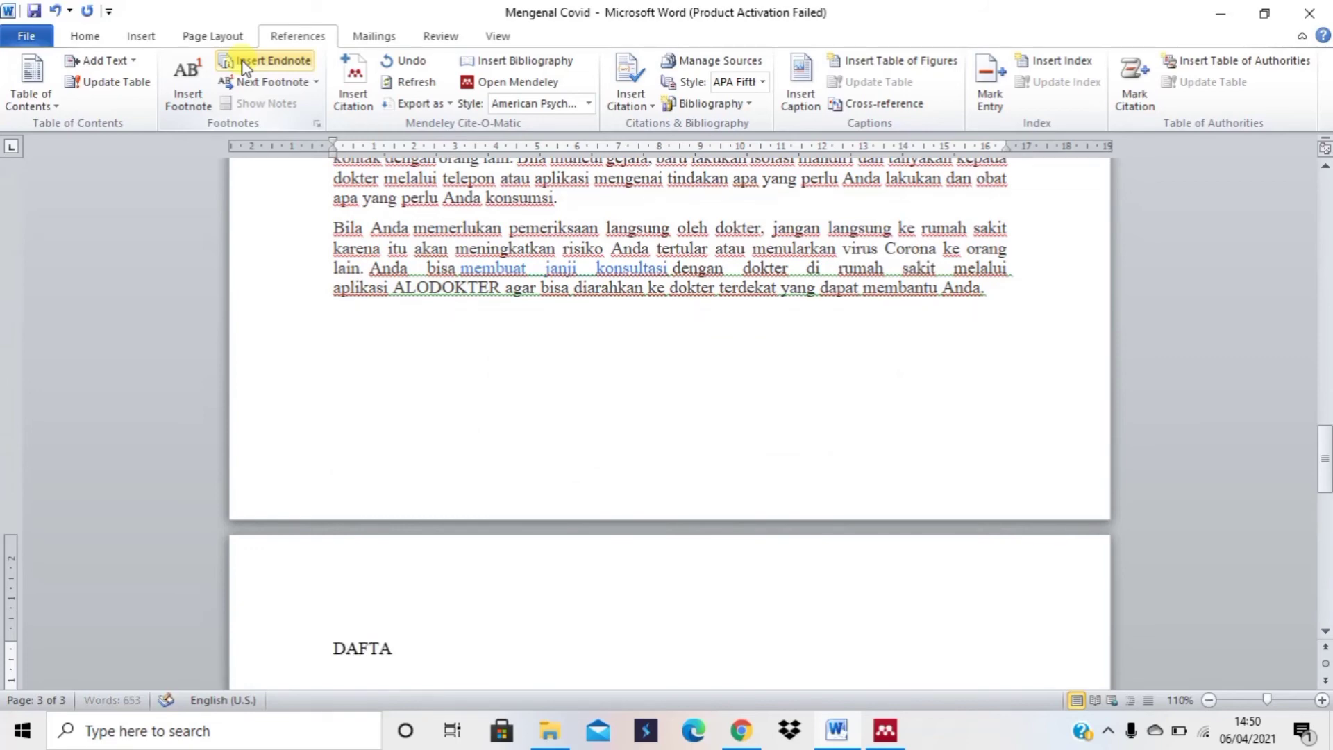
pyautogui.write('R PUSTAKA')
# Step: Make the DAFTAR PUSTAKA heading bold and centered, and start a new line below it
pyautogui.hotkey('shift', 'Home')
pyautogui.hotkey('ctrl', 'b')
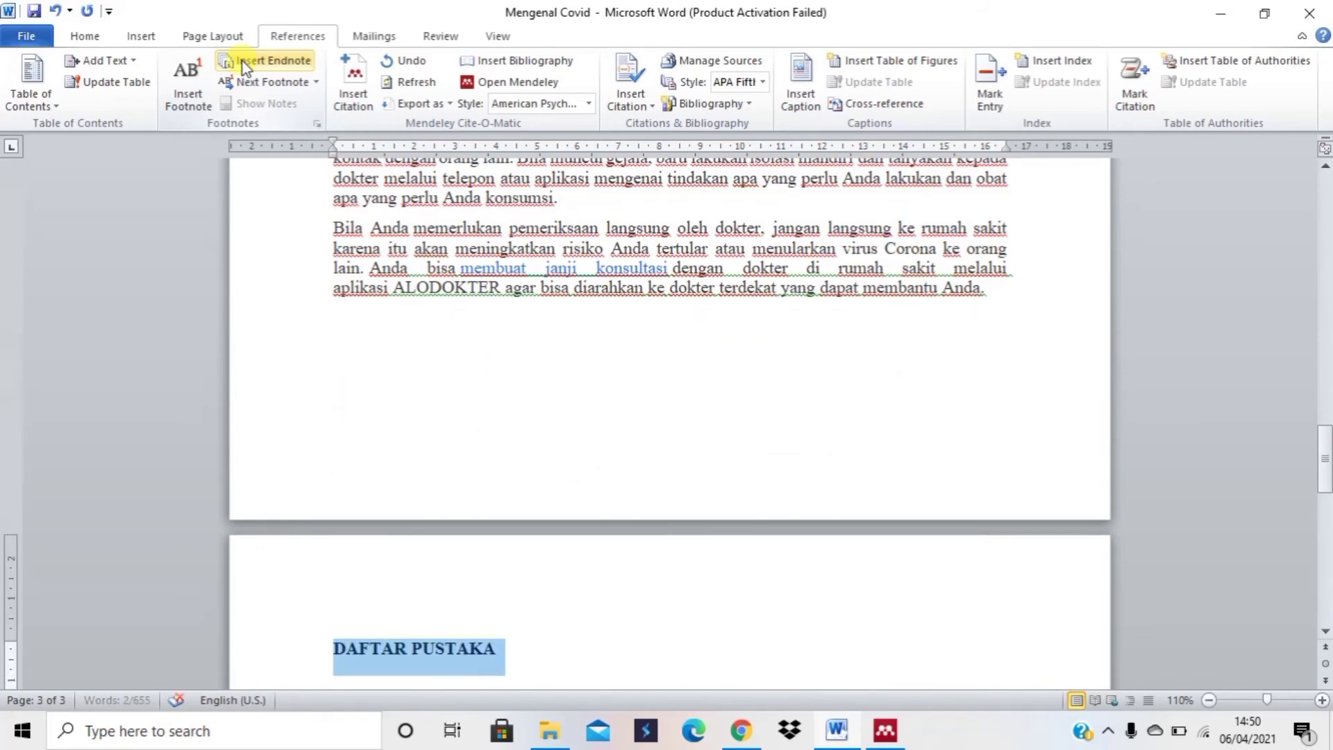
pyautogui.hotkey('ctrl', 'e')
pyautogui.press('End')
pyautogui.press('Return')
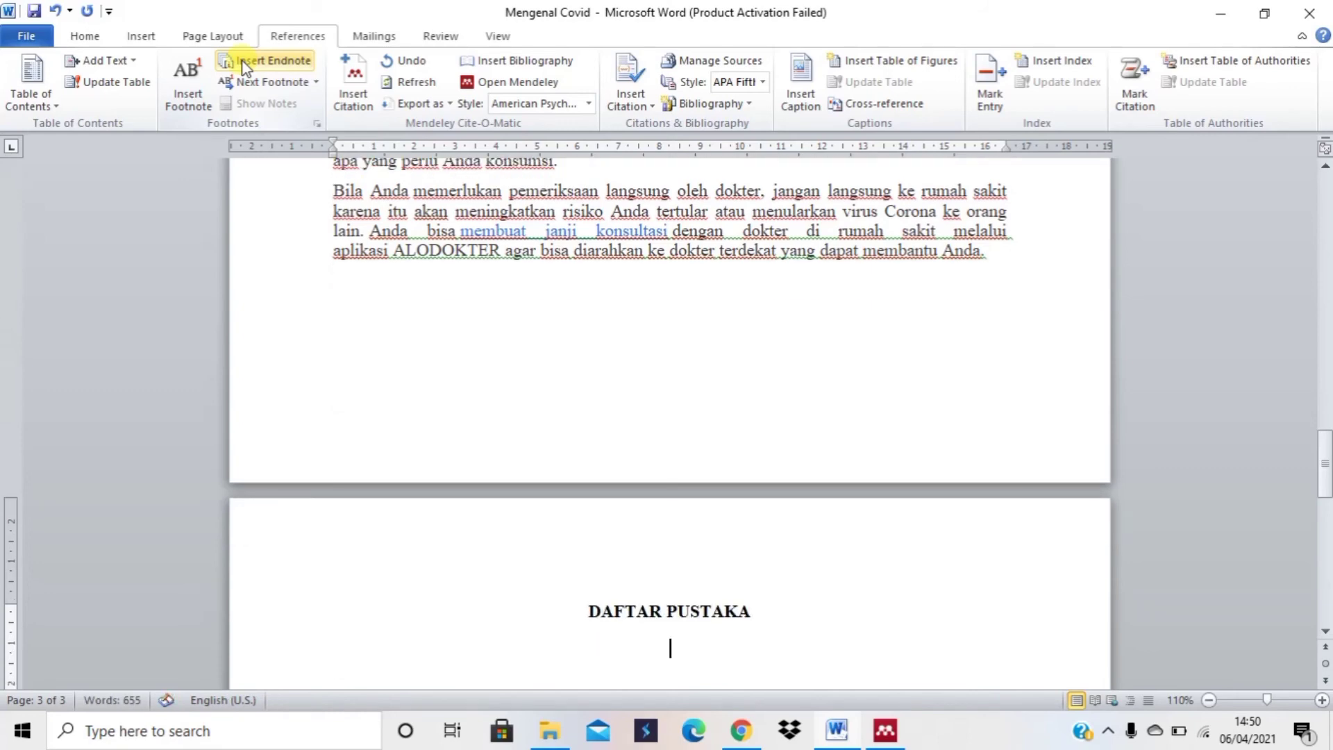
# Step: Insert the Mendeley bibliography below the DAFTAR PUSTAKA heading, leaving one blank line between them
pyautogui.press('Return')
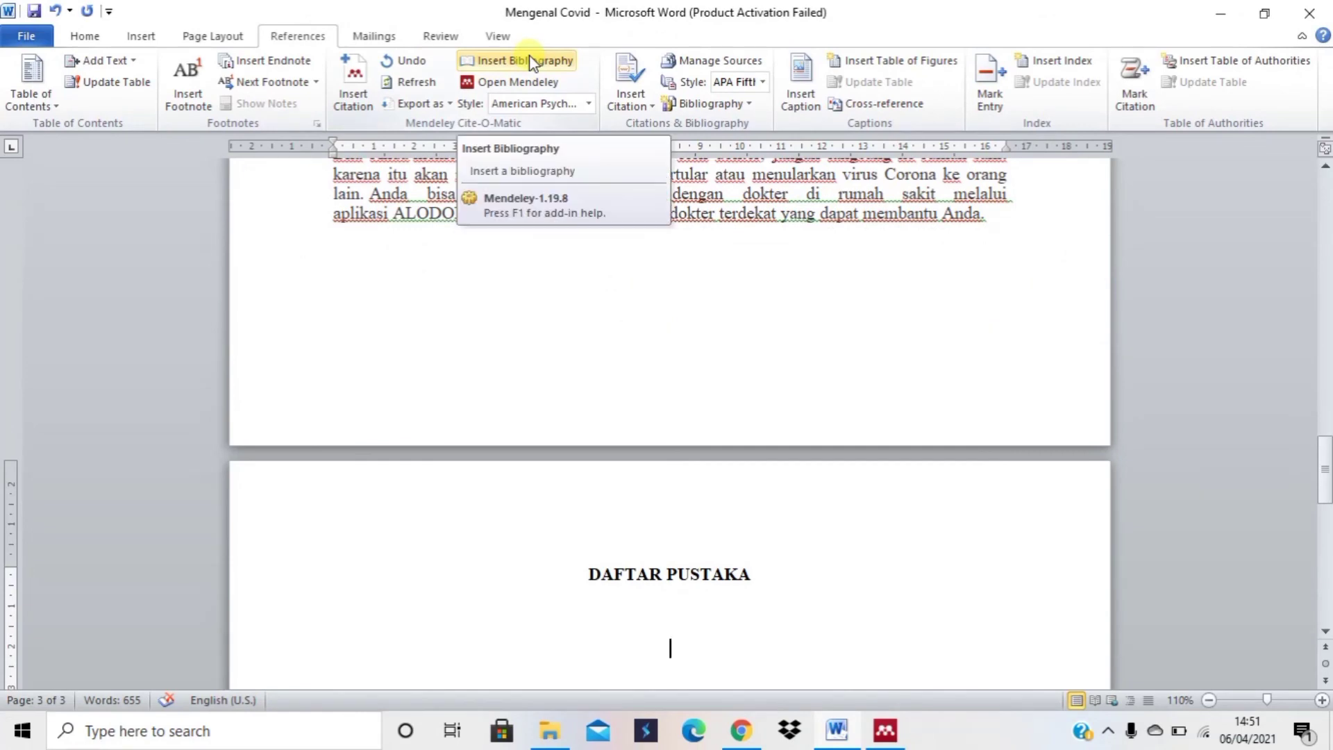
pyautogui.click(531, 61)
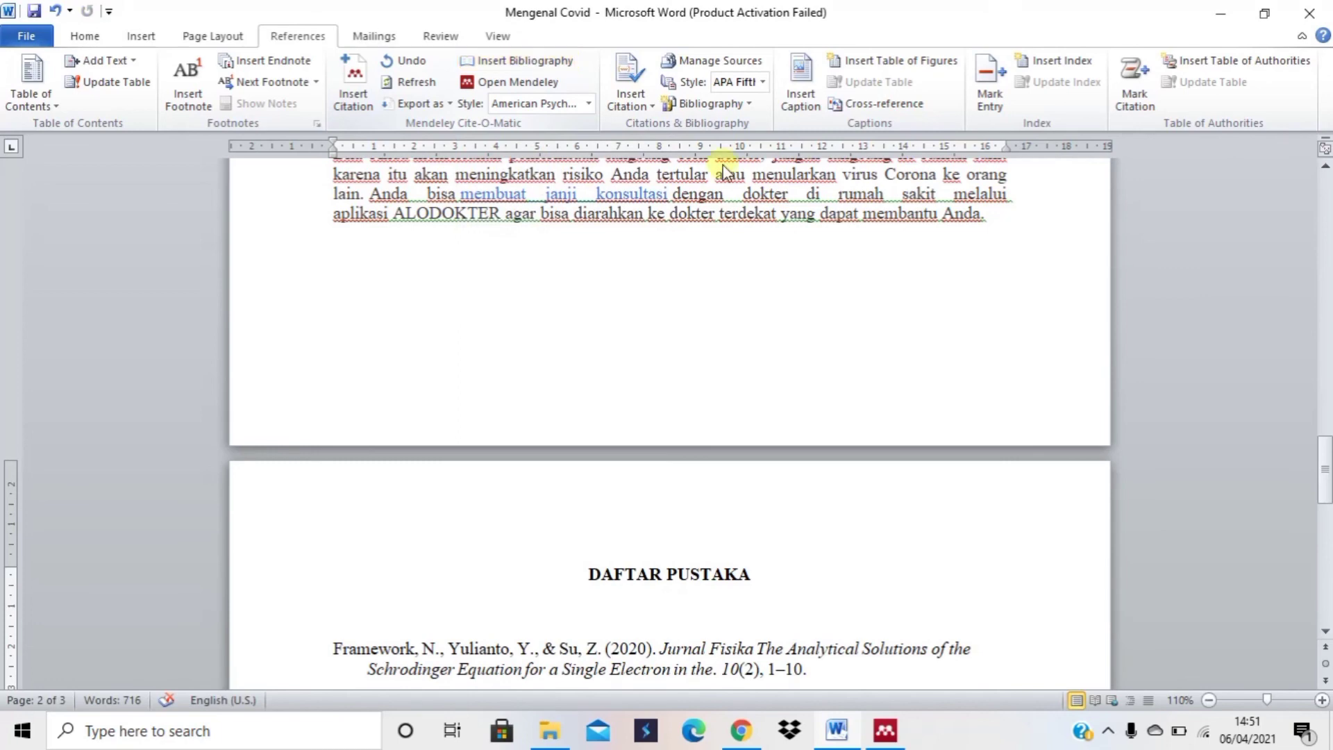
pyautogui.click(819, 661)
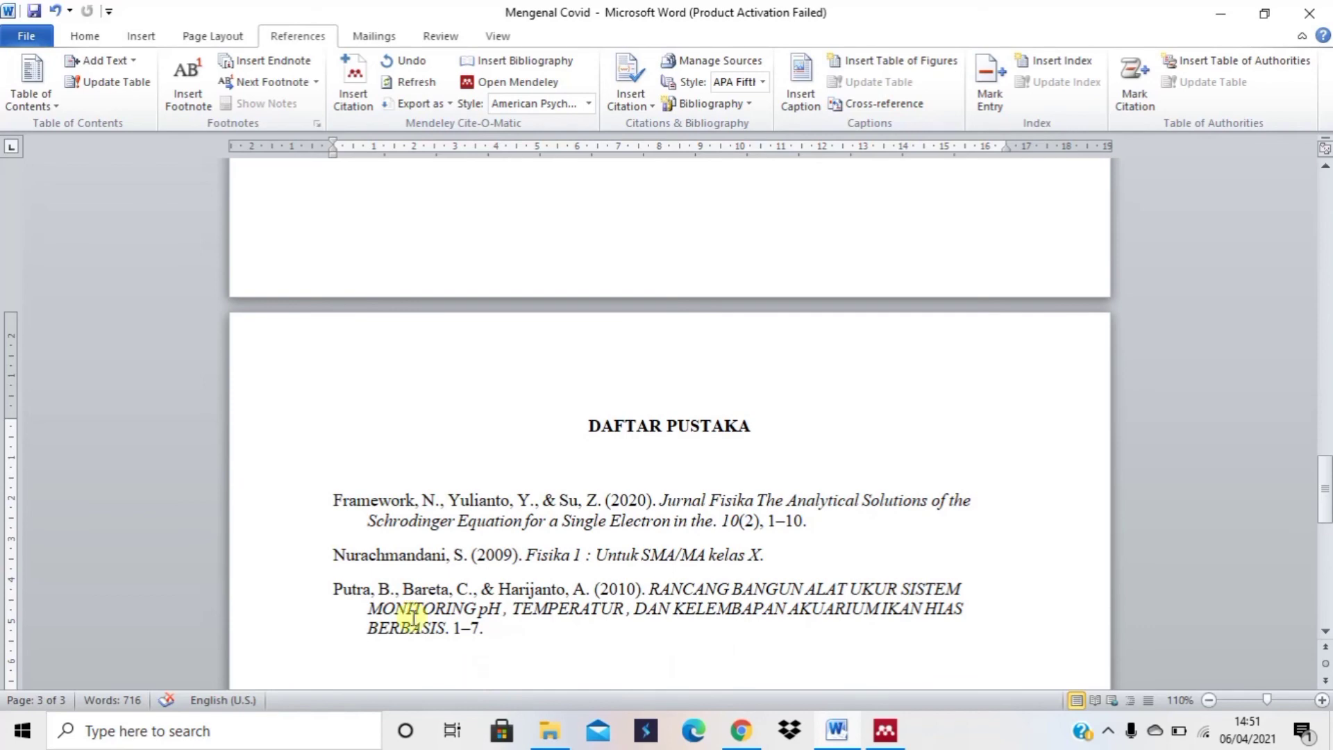
pyautogui.hotkey('ctrl', 'a')
pyautogui.click(335, 501)
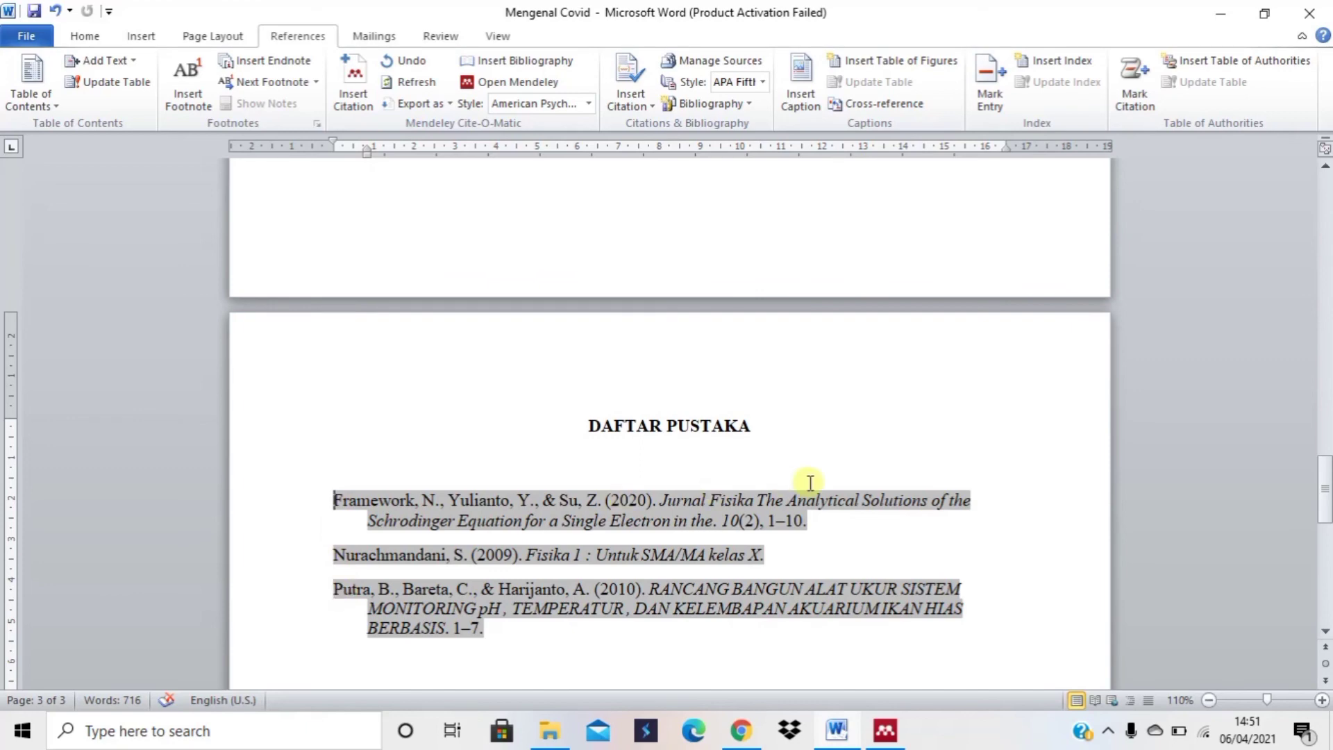
pyautogui.click(863, 438)
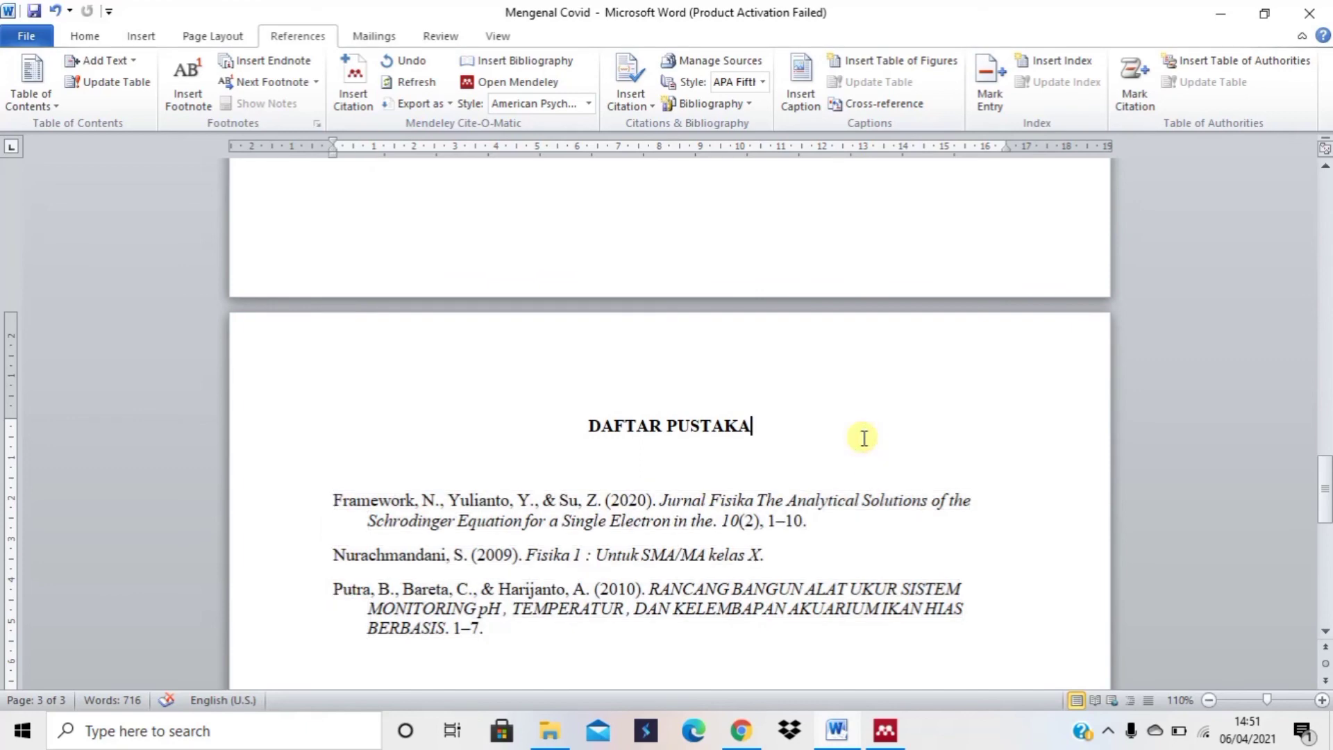